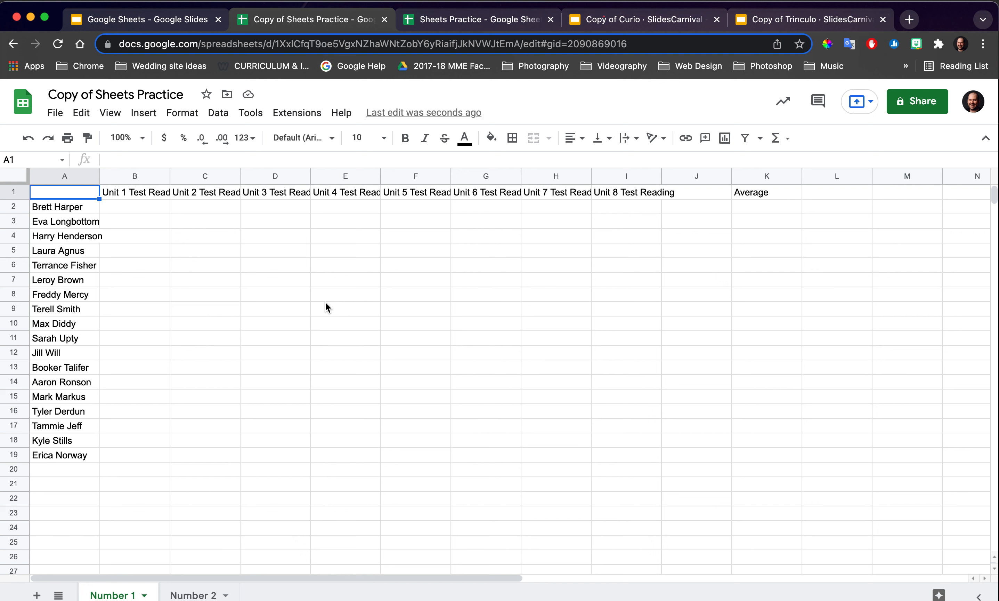
- Wrap the text of the header cells from Unit 1 Test Reading through Average (B1:K1)
left_click(138, 193)
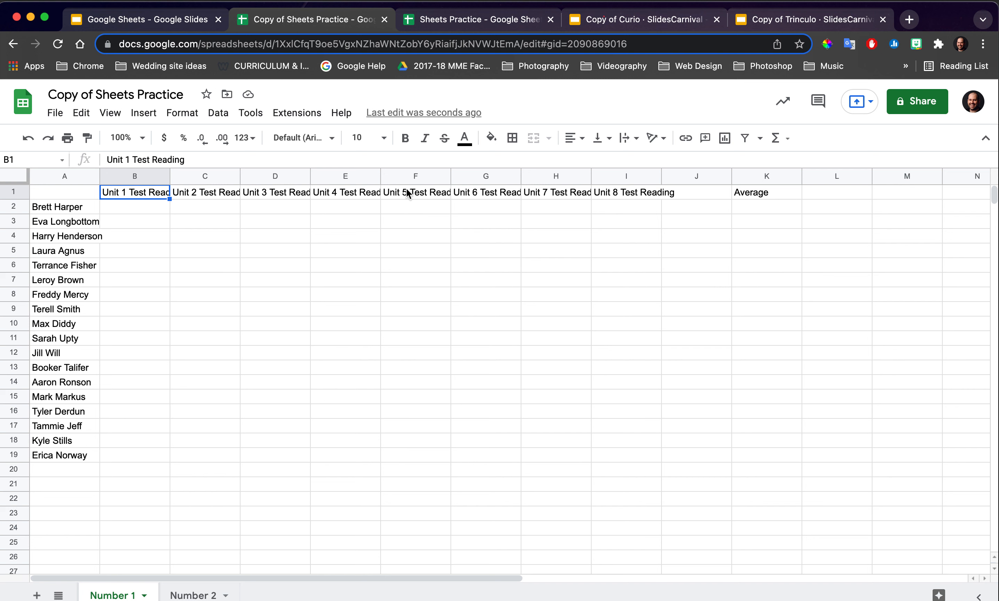
left_click(139, 195)
left_click_drag(139, 198, 740, 200)
left_click(556, 265)
left_click(141, 191)
left_click(775, 190, "shift")
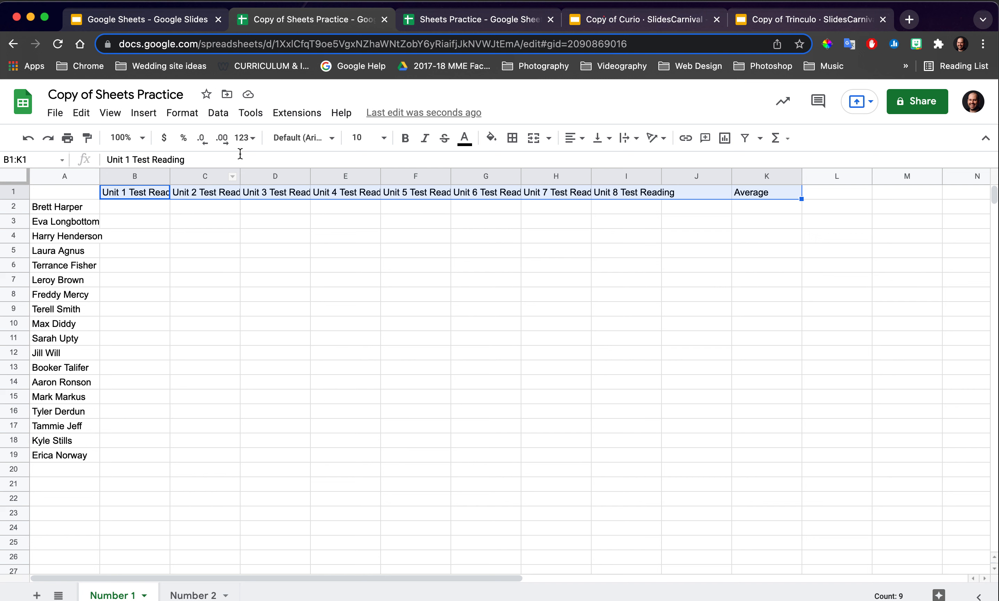
left_click(188, 115)
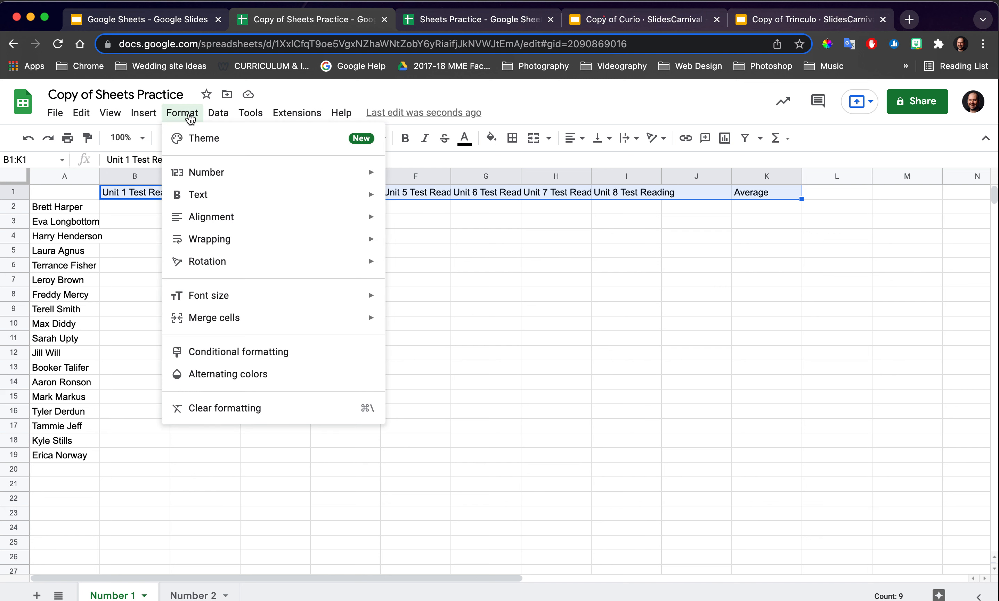
mouse_move(259, 243)
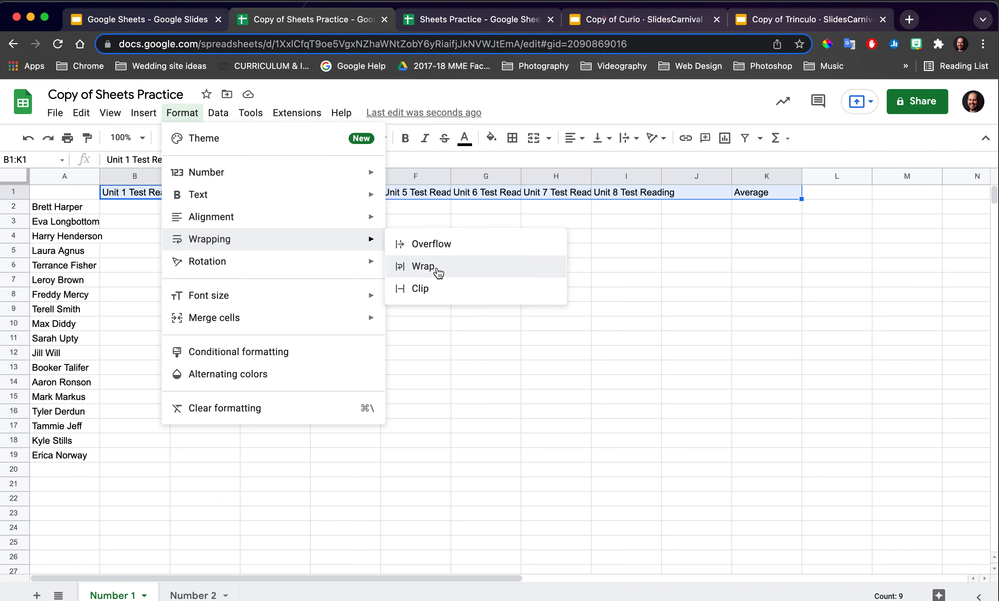
left_click(427, 266)
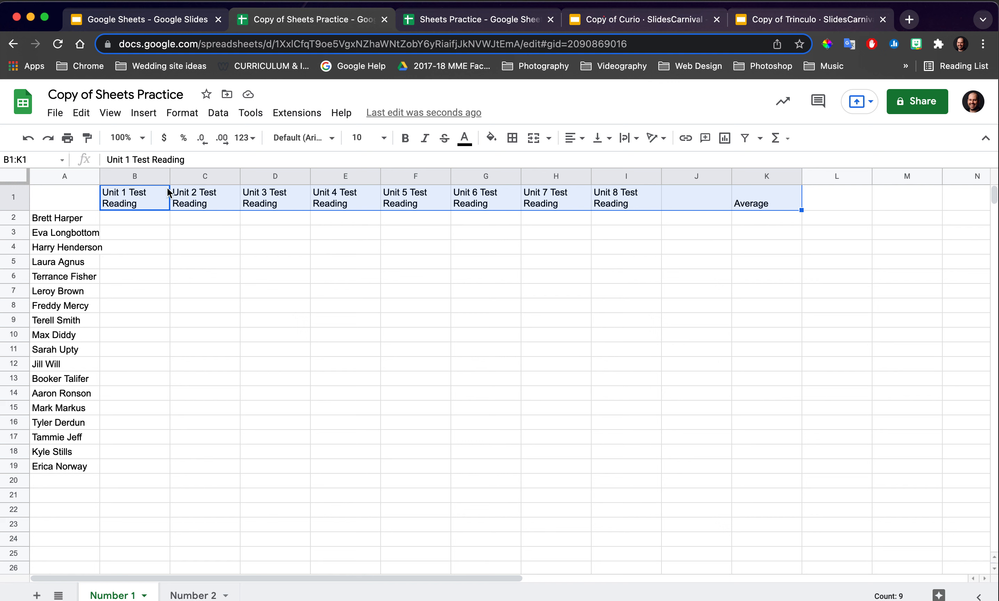
- Tilt the B1:K1 header text up and make row 1 tall enough for each slanted unit title to fit on two lines
left_click(180, 117)
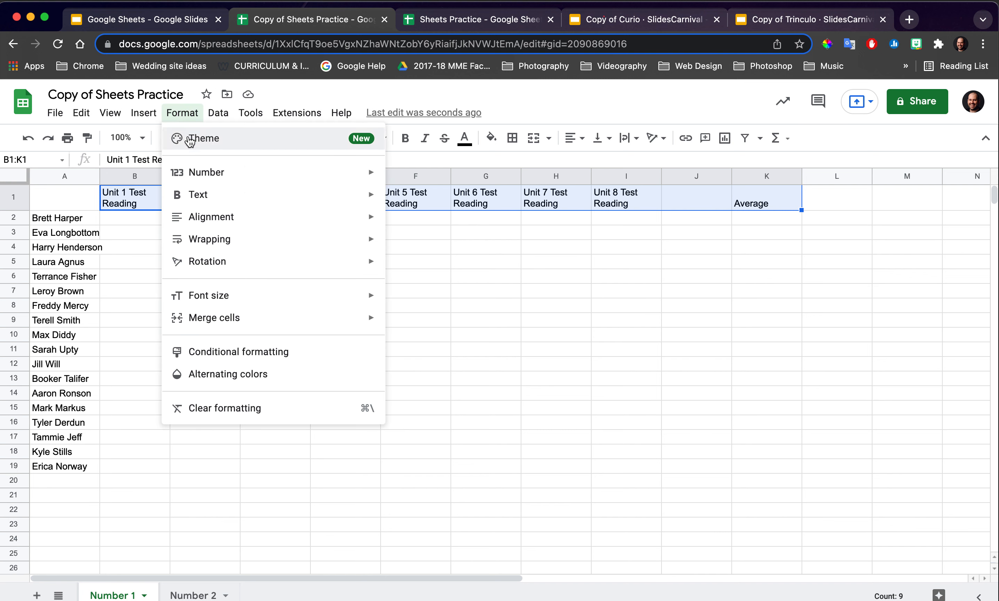
mouse_move(297, 270)
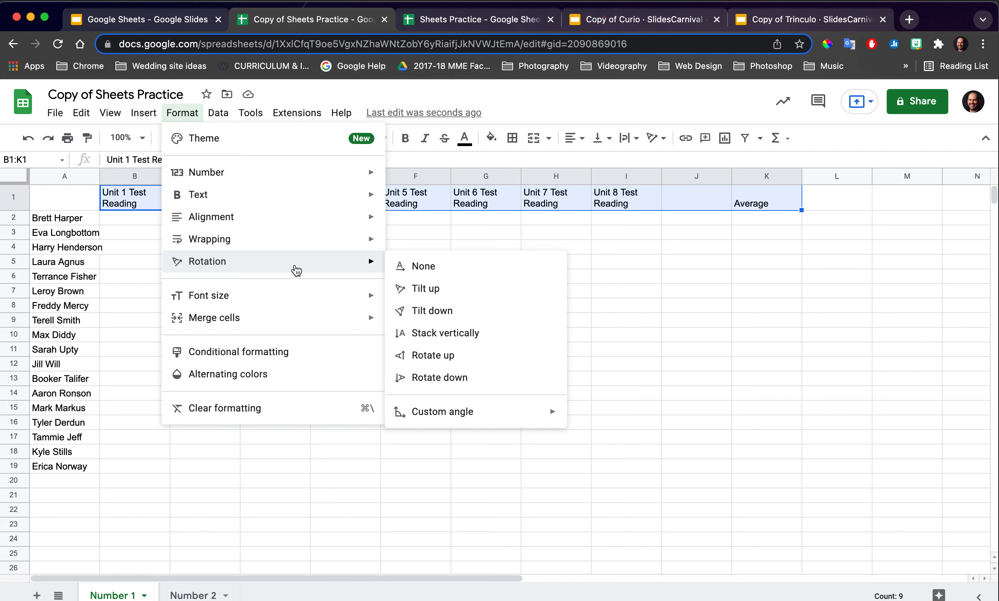
left_click(436, 291)
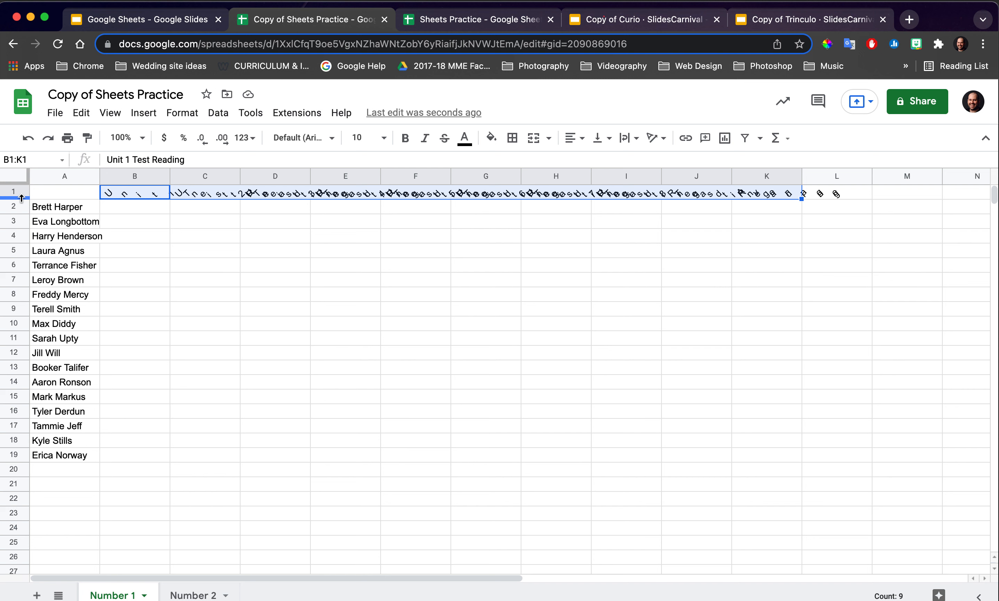
left_click_drag(21, 198, 20, 223)
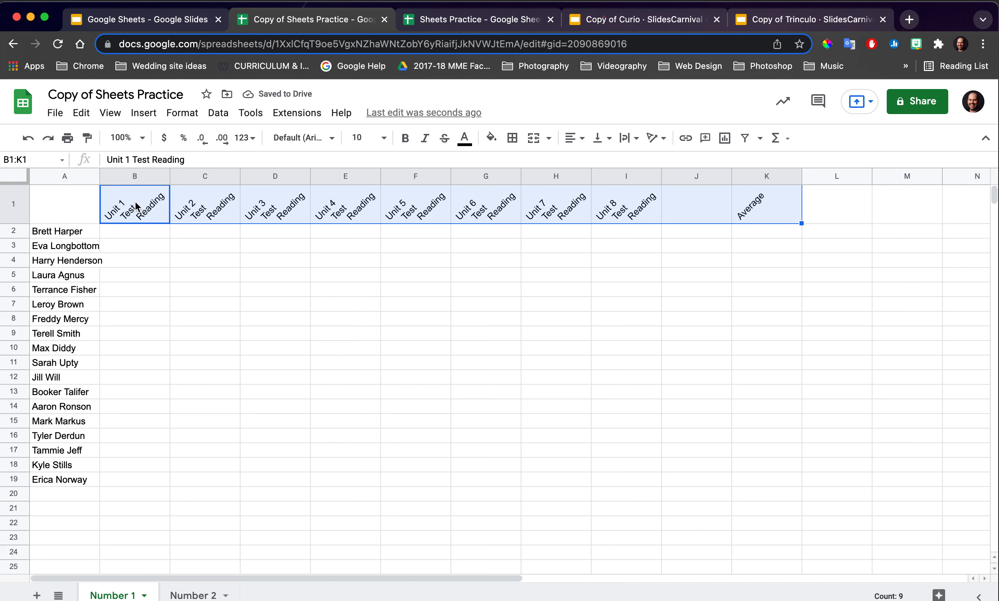
left_click_drag(17, 223, 16, 229)
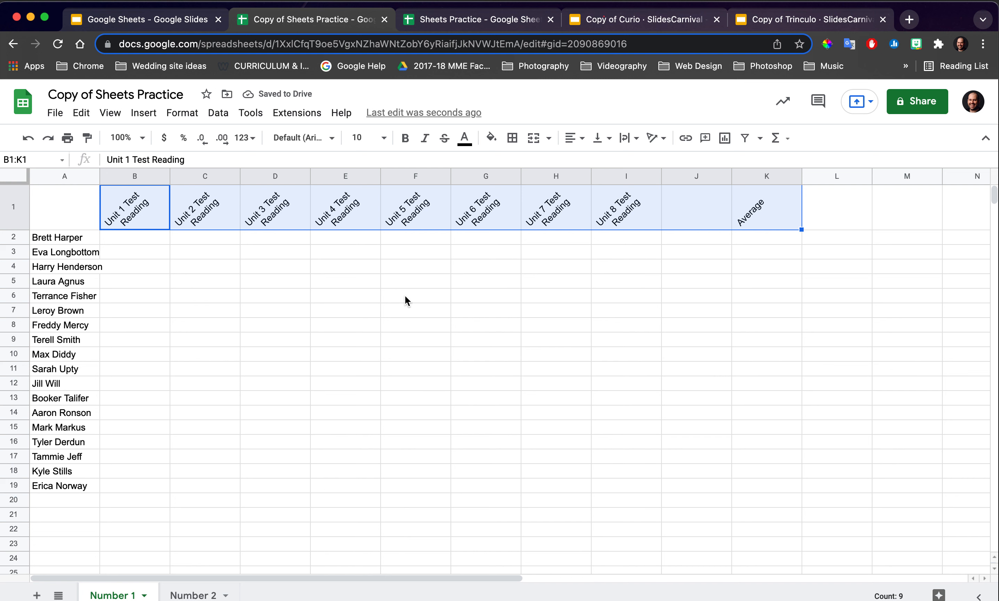
left_click(391, 297)
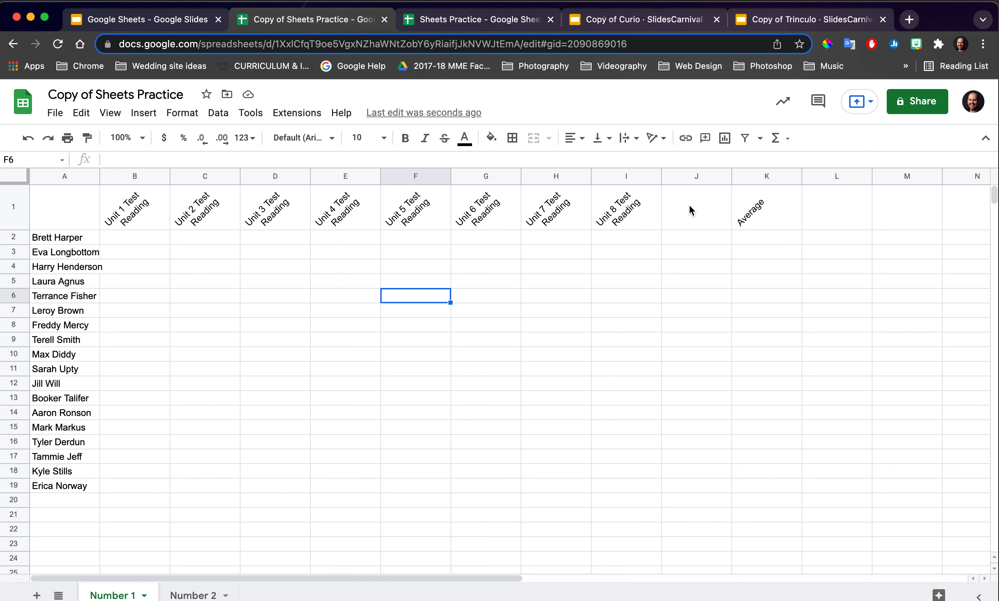
- Make the slanted header text in B1:K1 bold
left_click(156, 209)
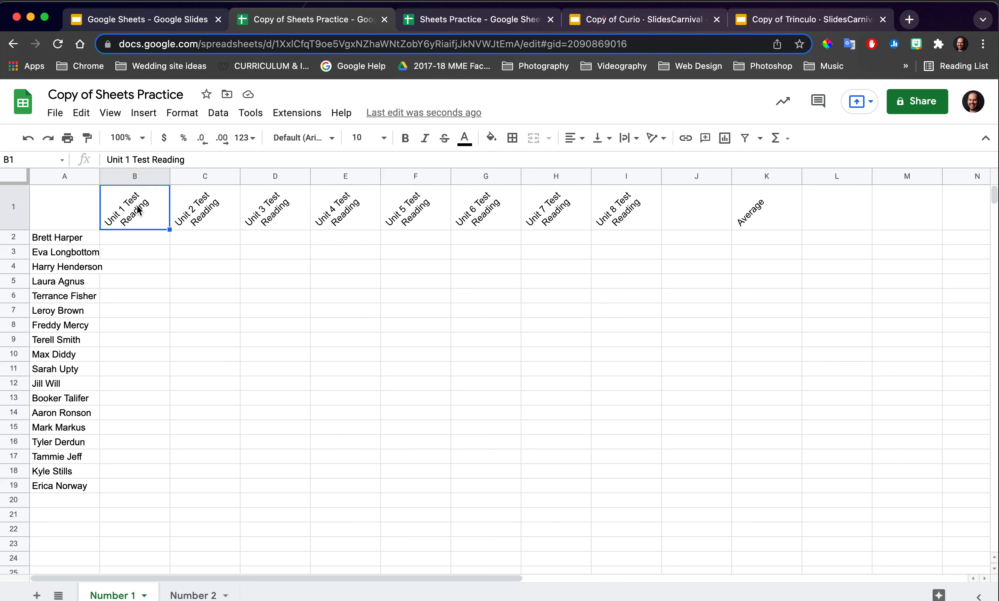
left_click(751, 210)
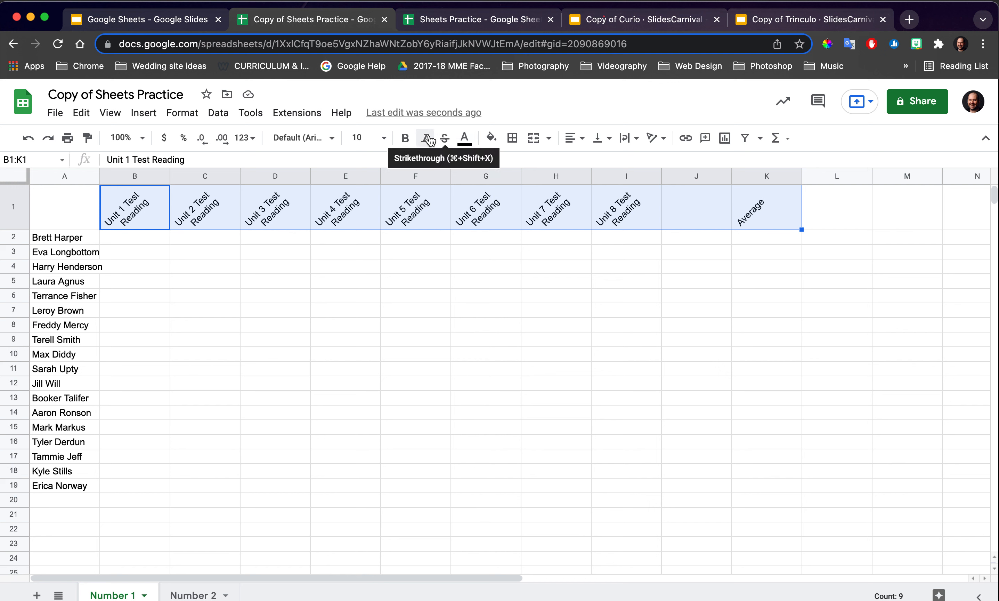
left_click(405, 140)
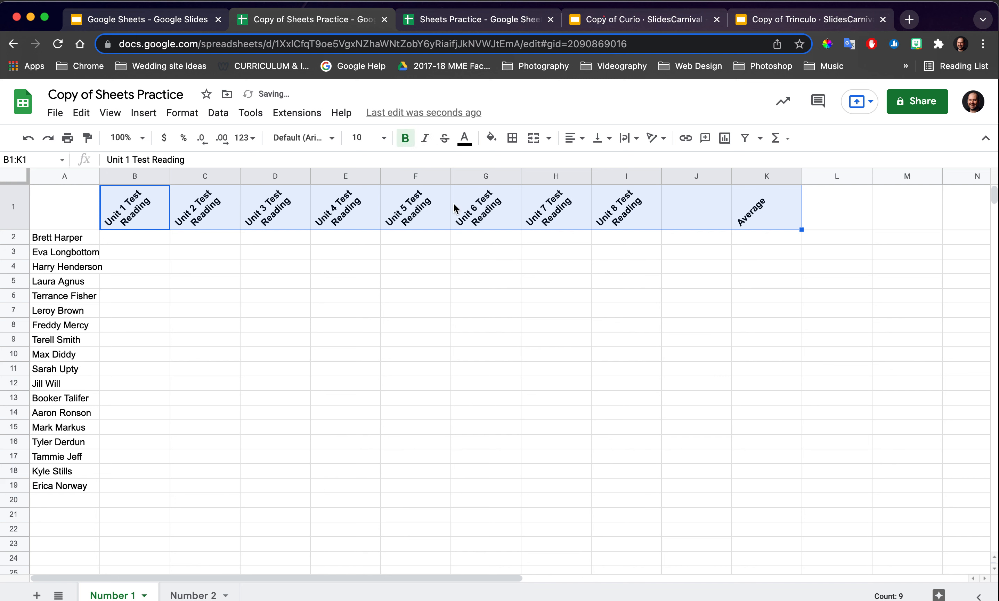
left_click(199, 295)
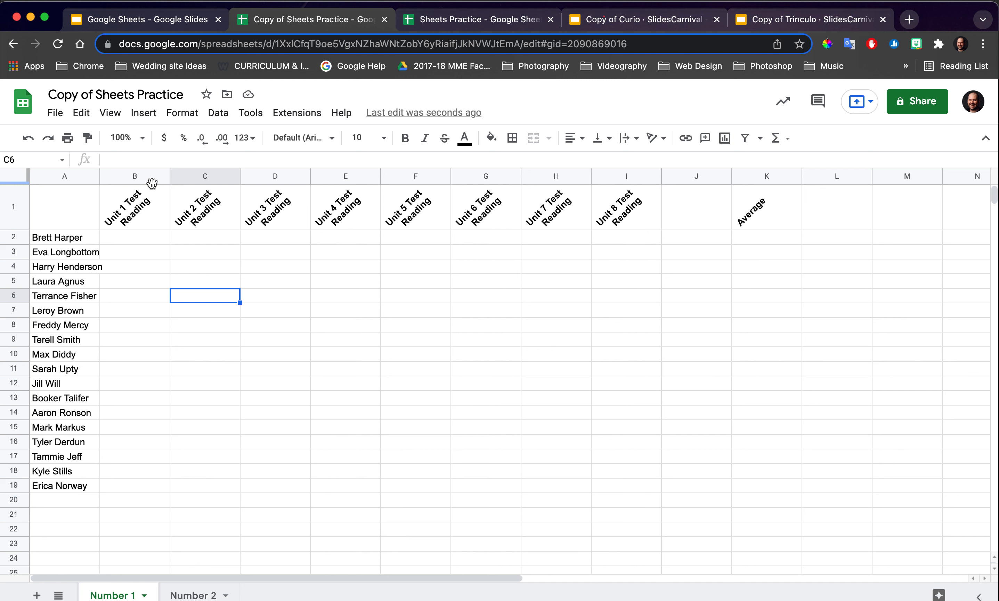
- Narrow columns B through K together to a uniform width that still fits the slanted headers
left_click(126, 173)
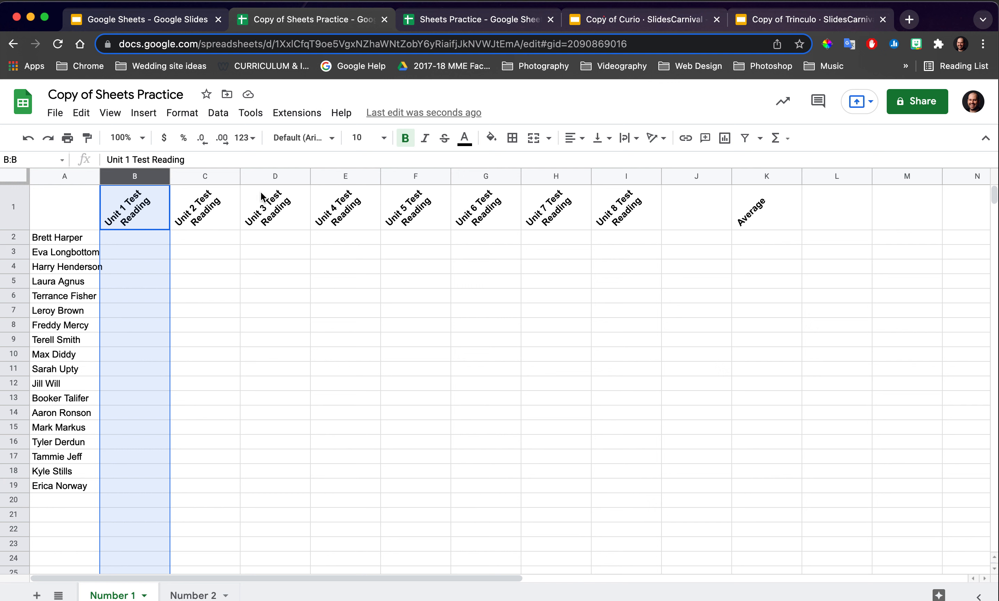
left_click(751, 177, "shift")
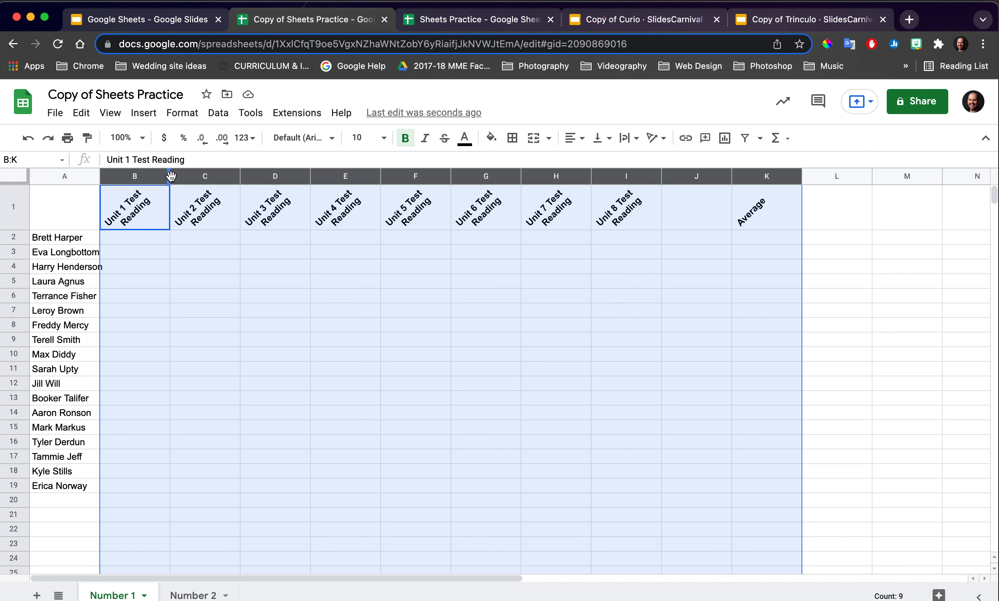
left_click_drag(169, 178, 154, 180)
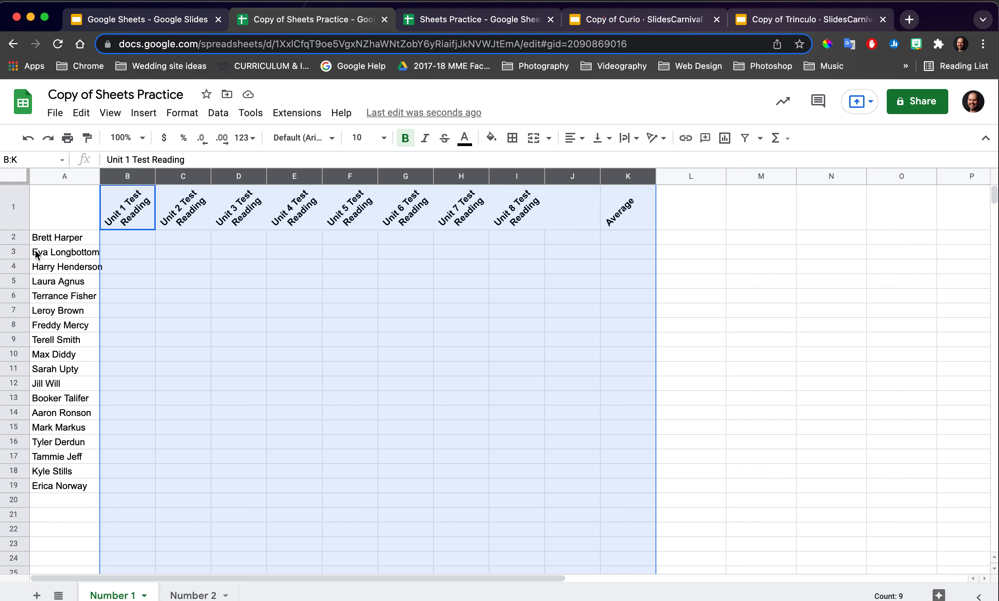
left_click(491, 271)
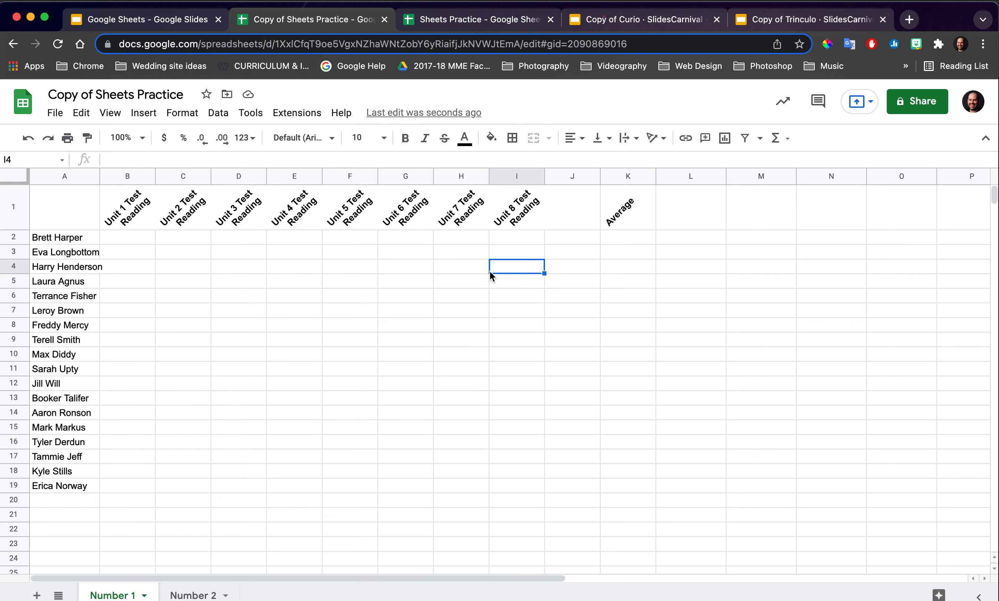
- Change the font of the student names in A2:A19 to Courier New
left_click(78, 239)
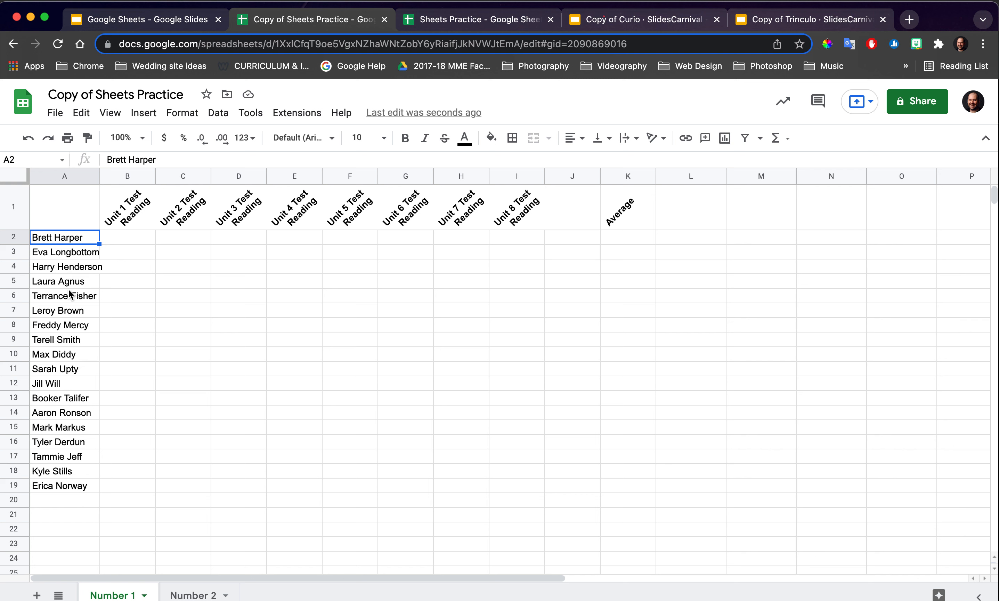
left_click(75, 488, "shift")
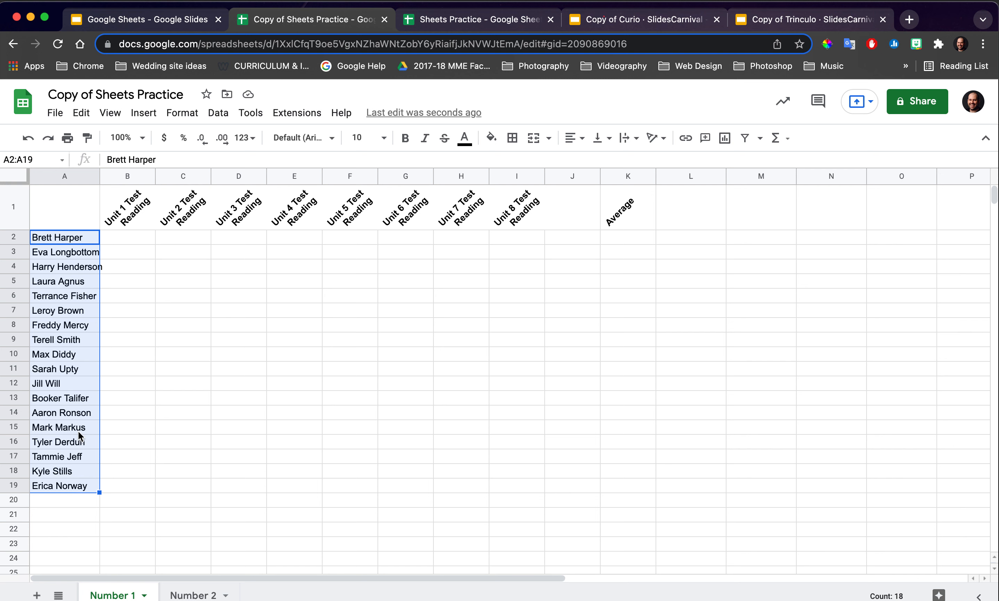
left_click(332, 141)
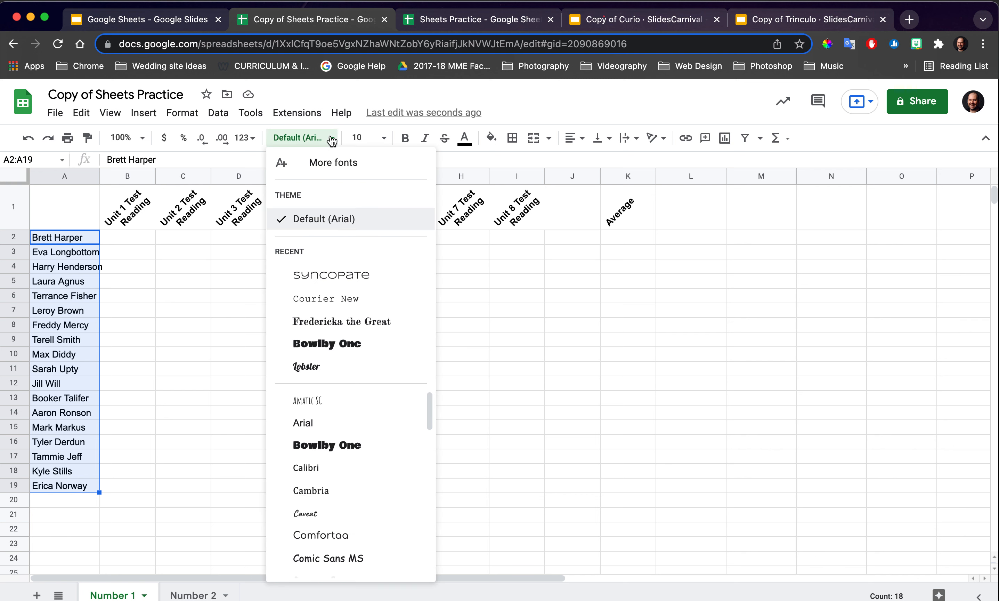
left_click(361, 299)
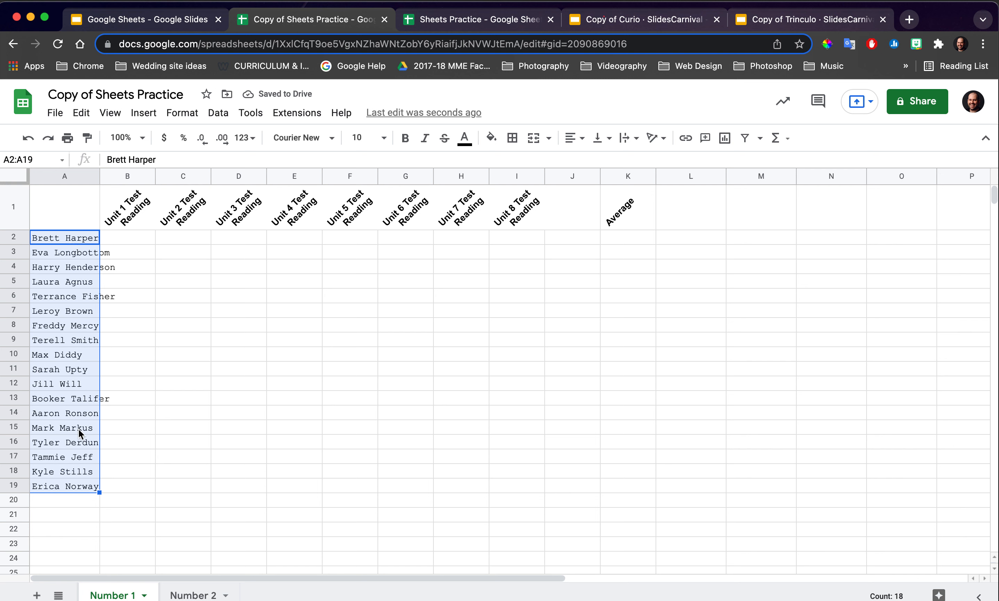
left_click(149, 370)
- Increase the height of student rows 2 through 19 together by about half
left_click(19, 236)
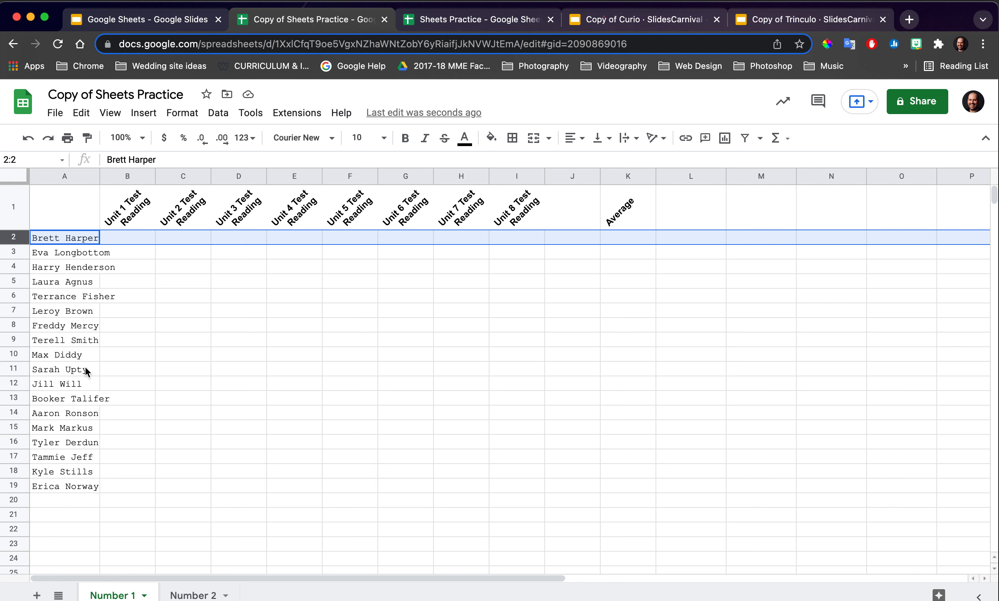
scroll(27, 469, "down", 3)
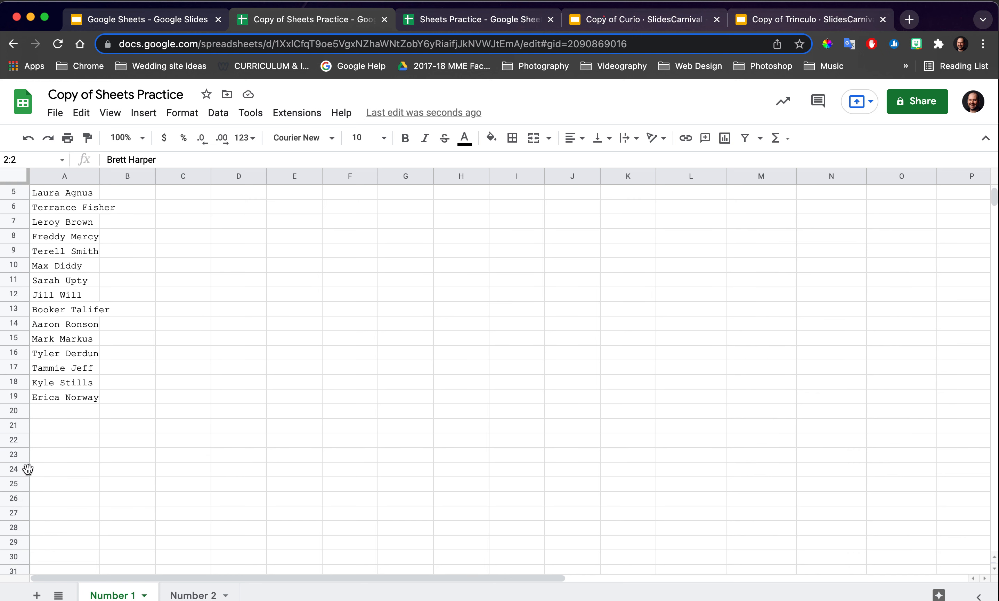
scroll(27, 466, "up", 5)
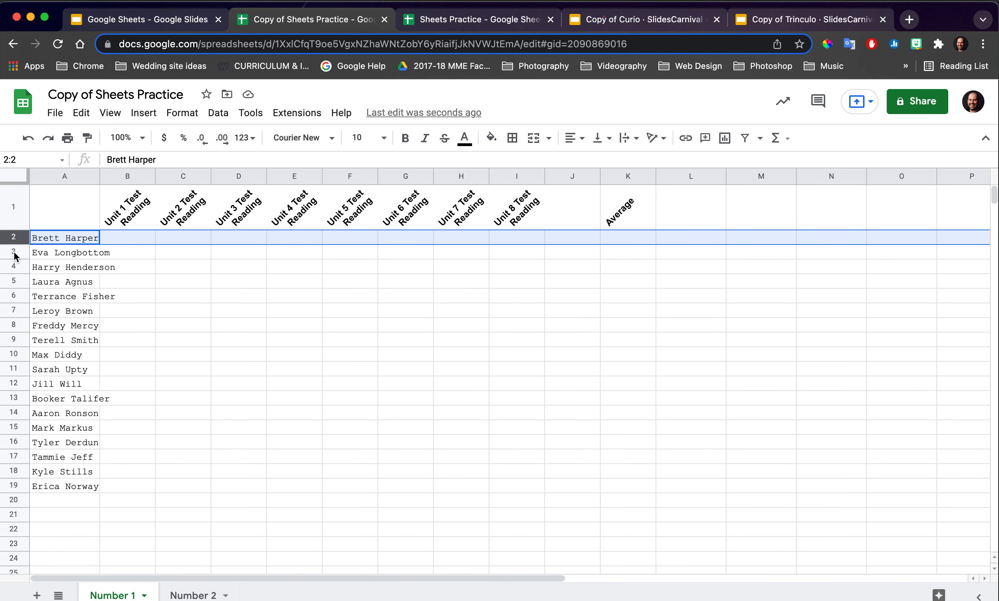
left_click(15, 485, "shift")
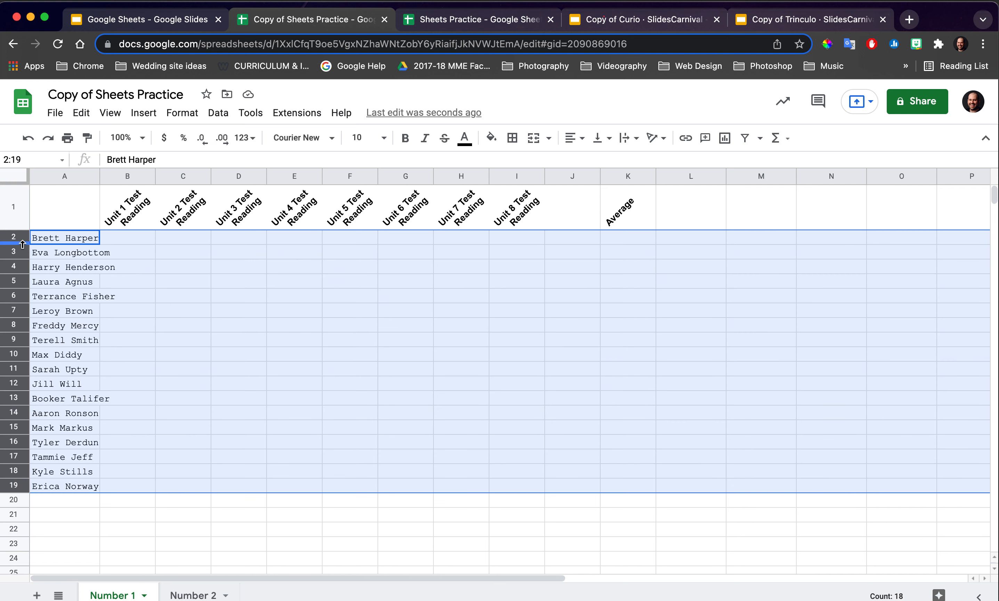
left_click_drag(22, 244, 22, 251)
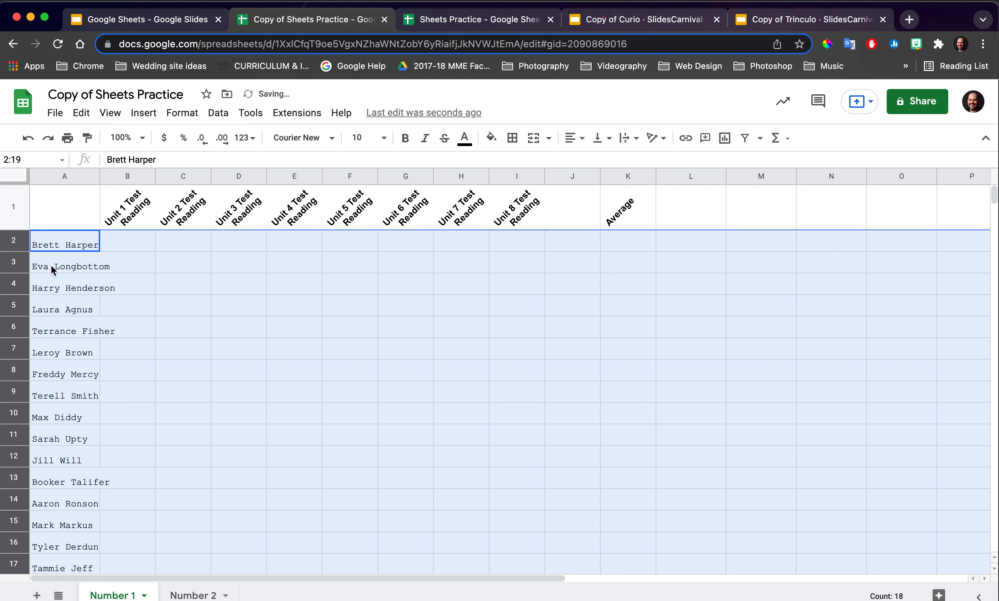
left_click(167, 276)
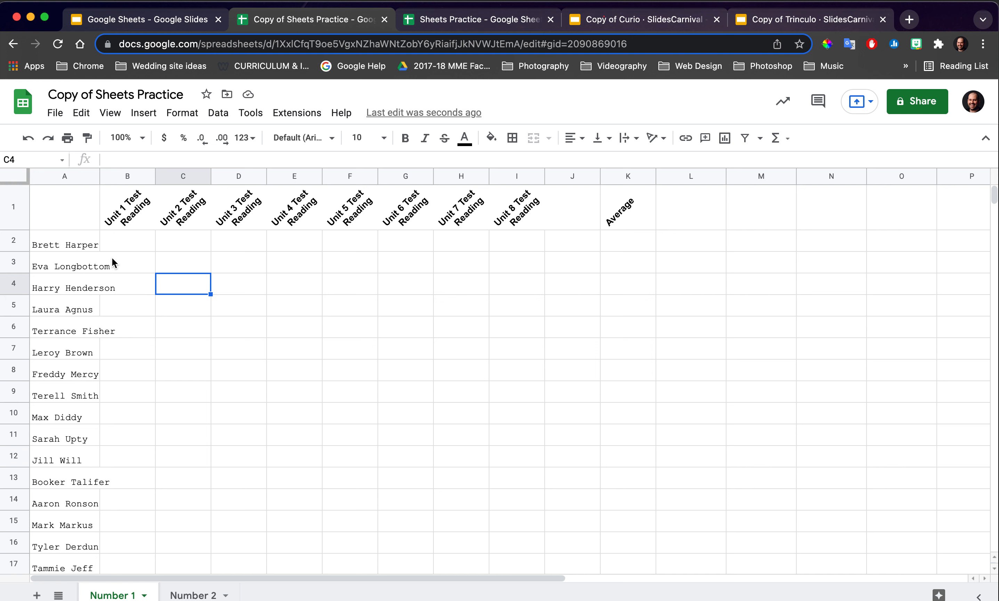
- Widen column A so the longest student names fit inside their cells, and check the list down to row 19
scroll(116, 289, "down", 5)
scroll(116, 289, "up", 5)
left_click_drag(98, 174, 119, 174)
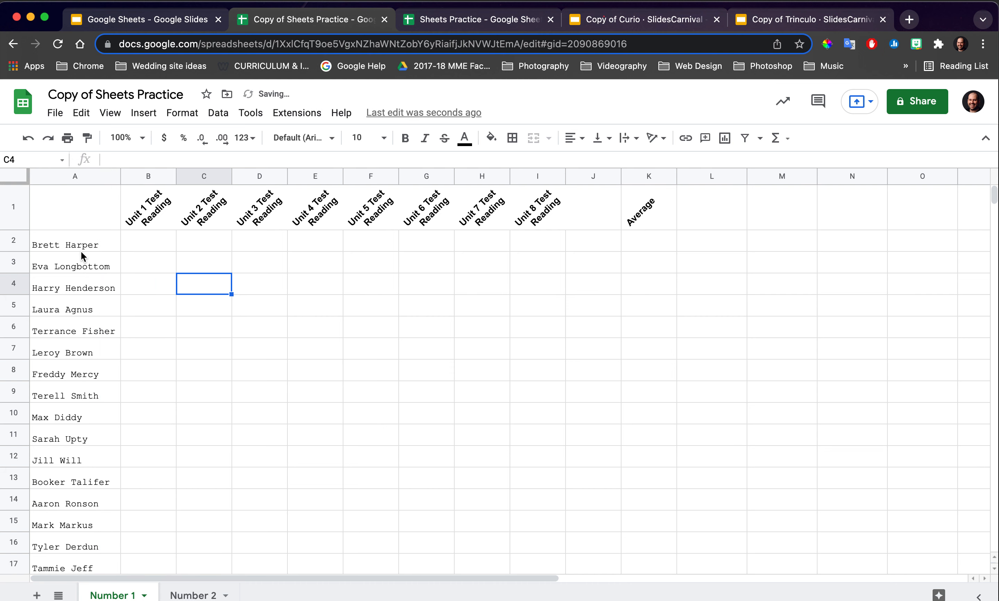
scroll(81, 251, "down", 2)
scroll(81, 252, "down", 3)
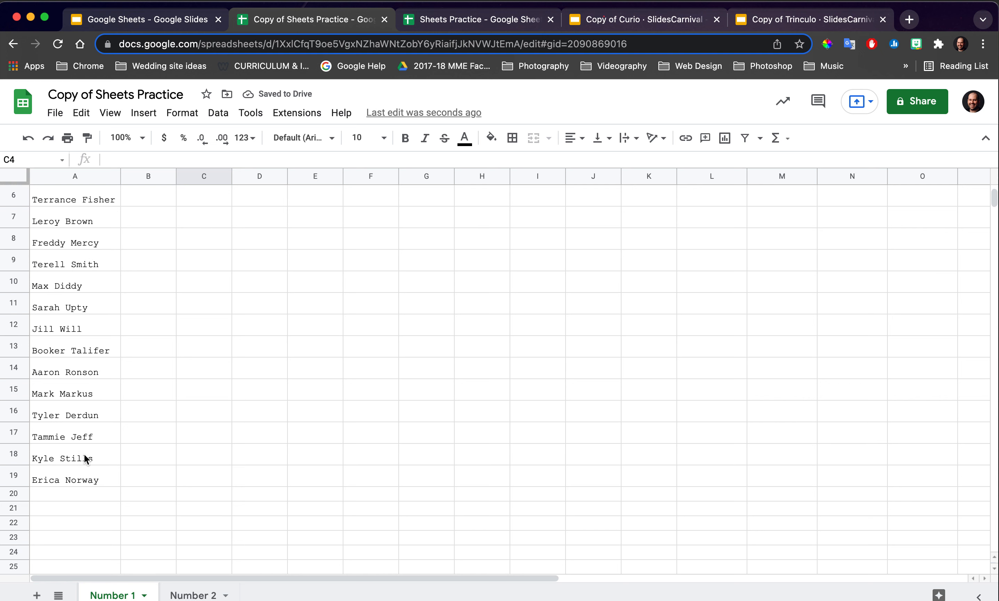
scroll(83, 451, "up", 5)
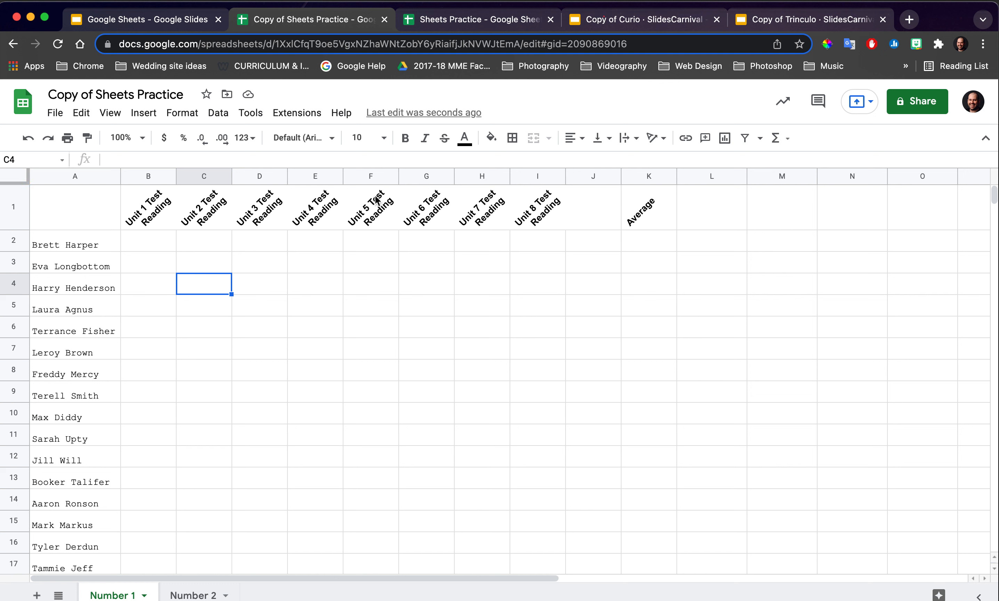
- Try a gray fill on the header cells B1:K1 and undo it
left_click(149, 214)
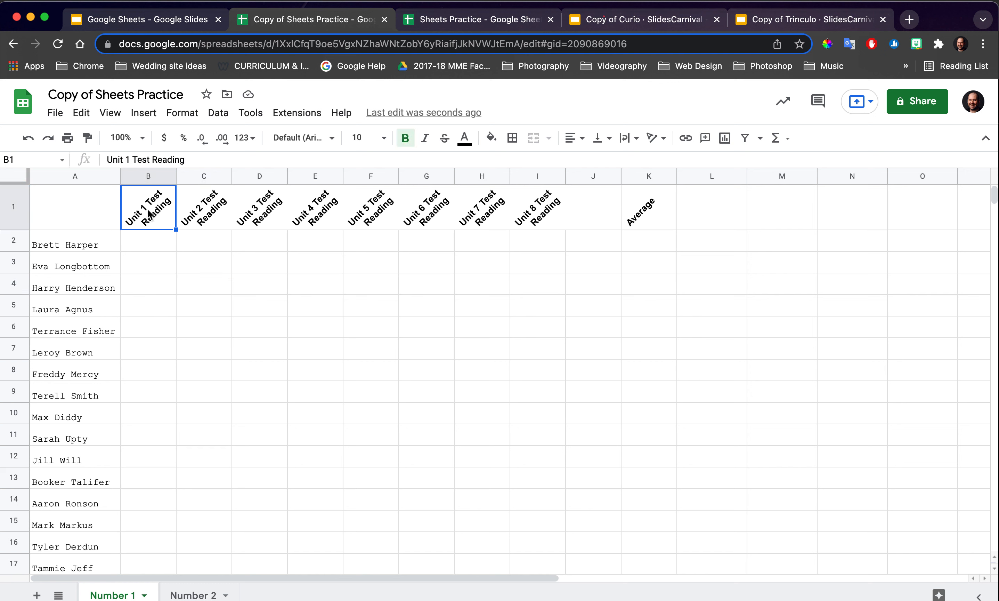
left_click(640, 214, "shift")
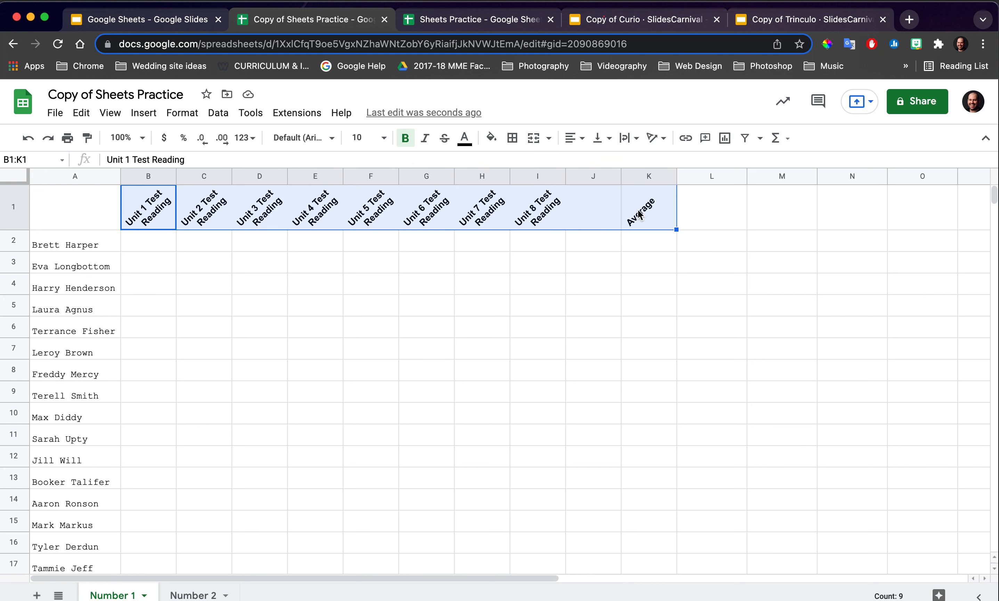
left_click(491, 139)
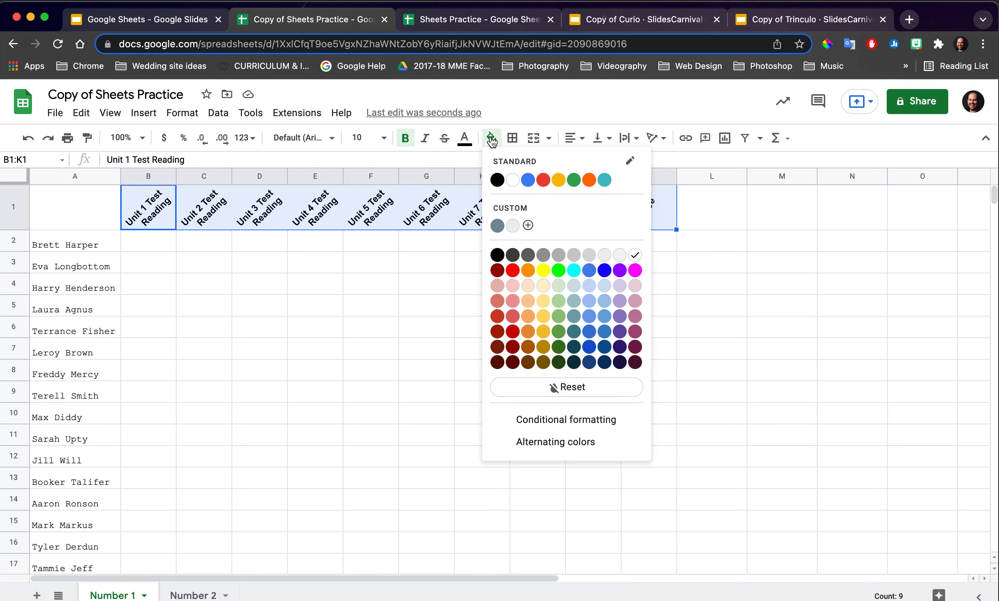
left_click(558, 257)
left_click(693, 302)
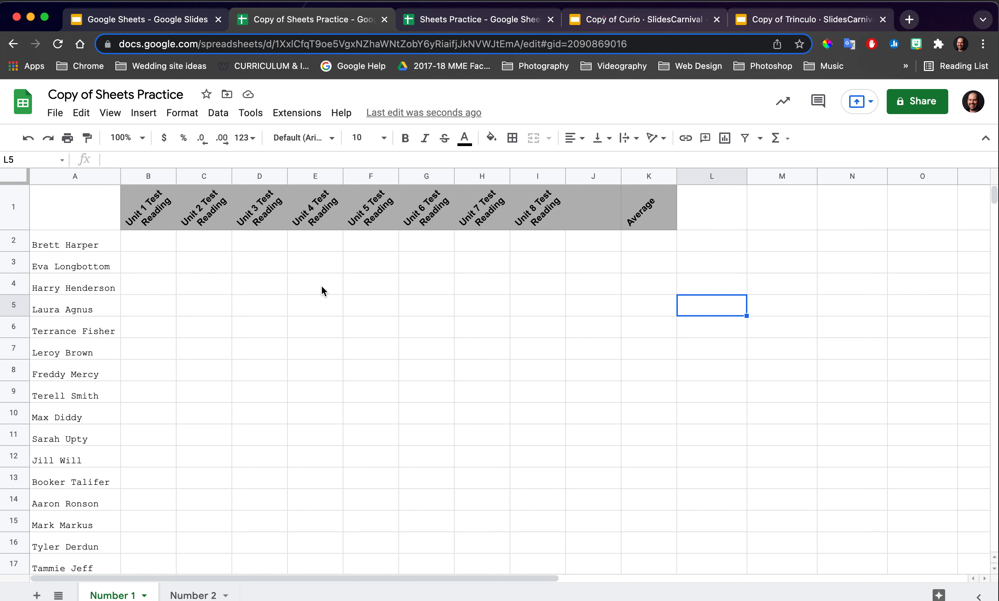
key("super+z")
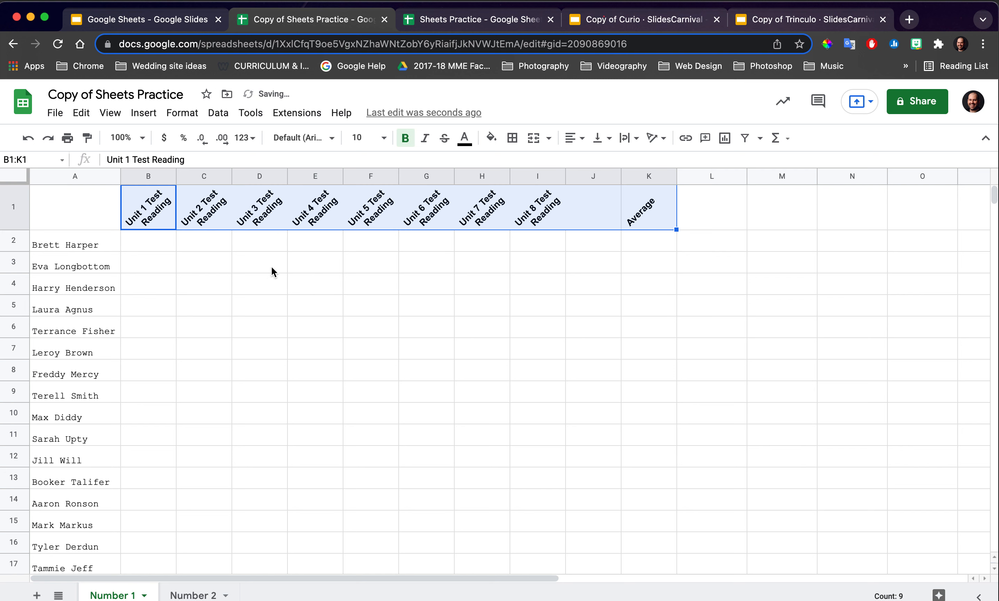
- Apply alternating colors to the whole gradebook range A1:K19
left_click(76, 198)
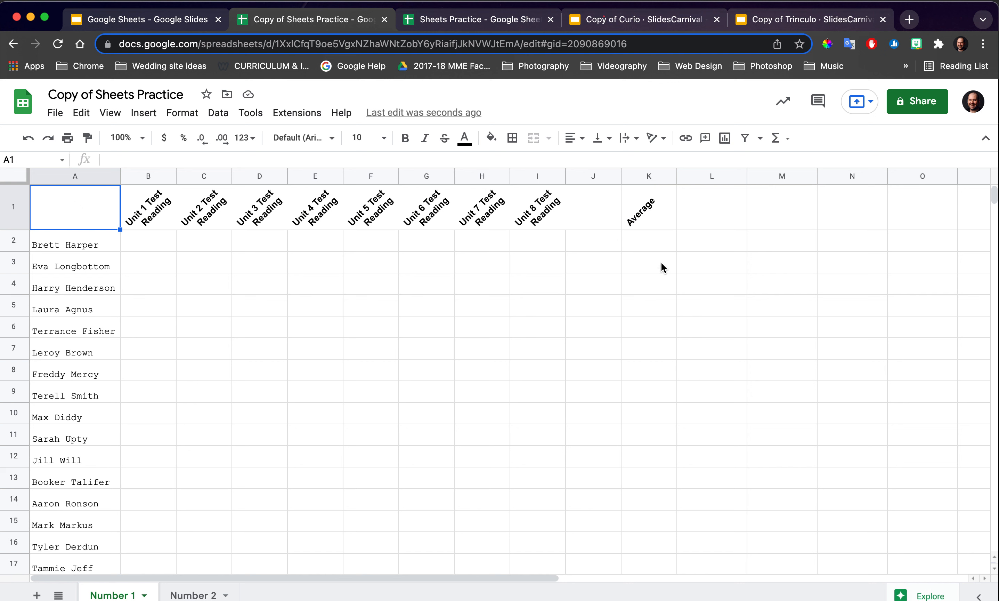
scroll(662, 267, "down", 5)
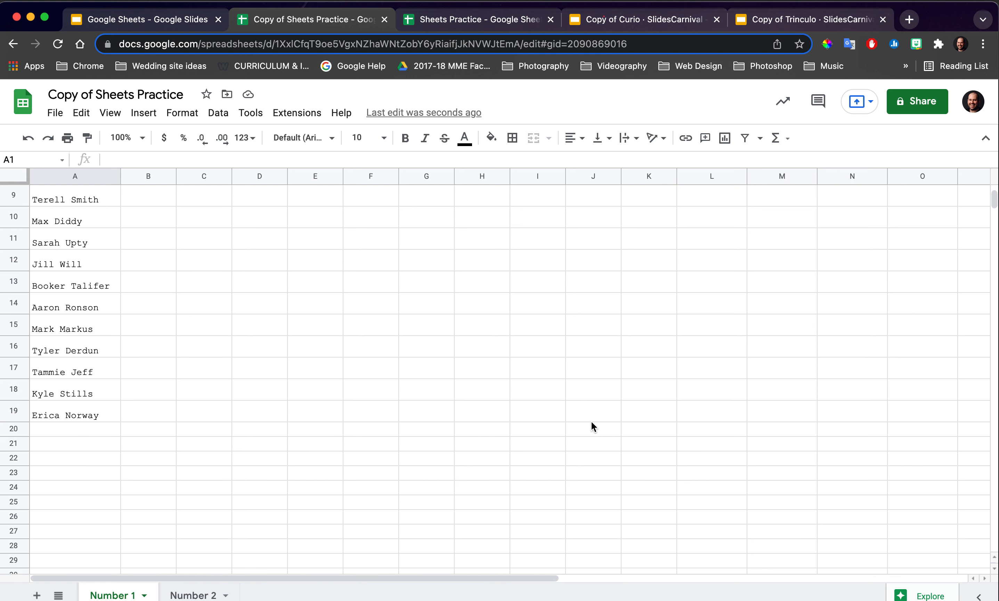
left_click(649, 416, "shift")
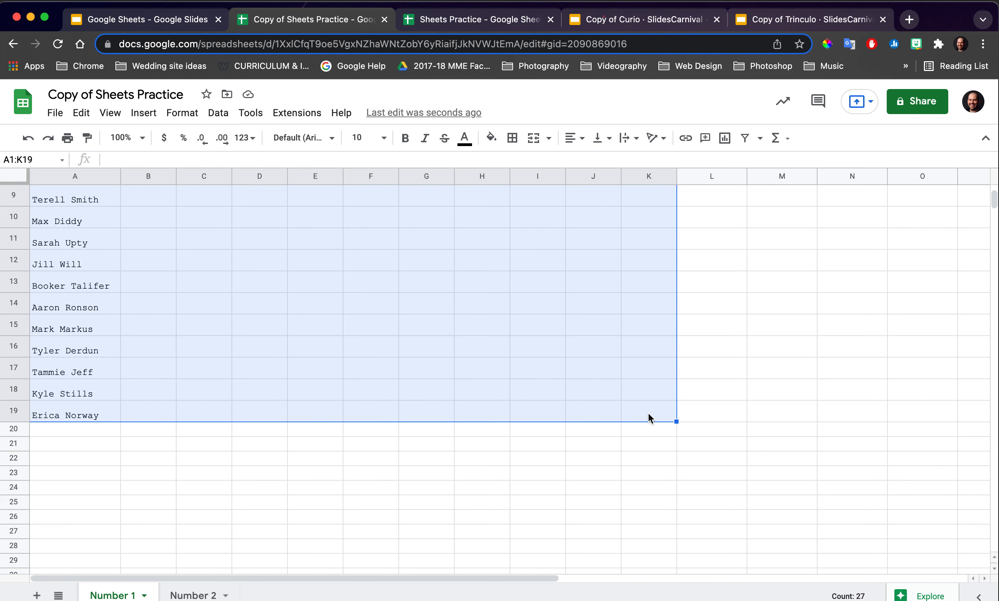
scroll(531, 400, "up", 5)
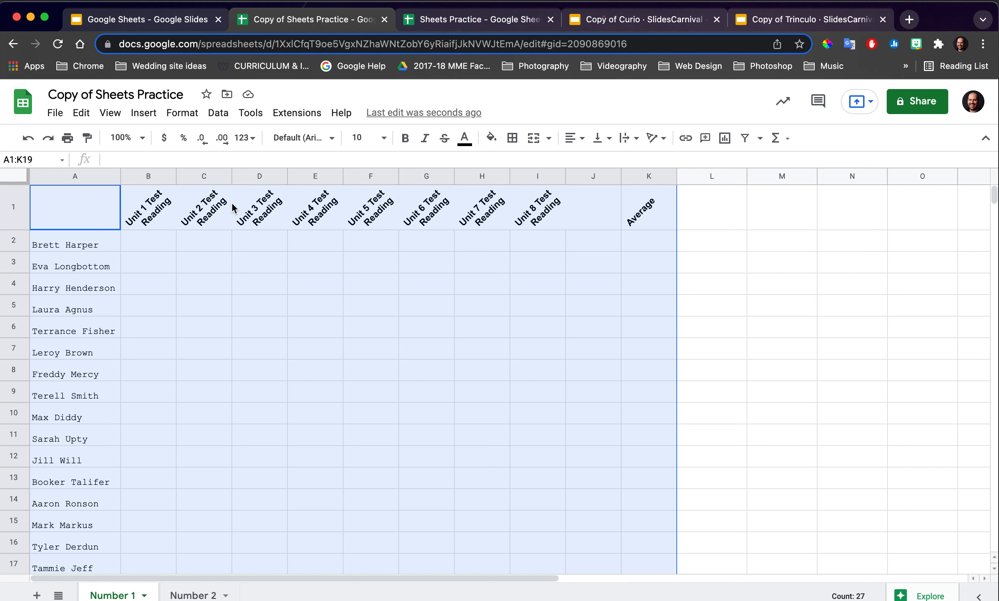
left_click(182, 113)
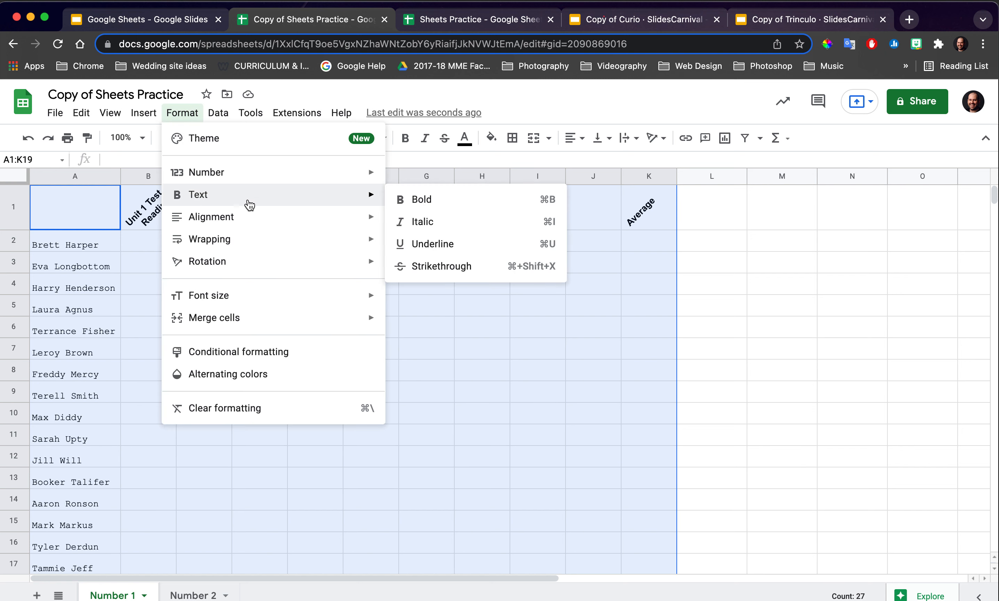
left_click(254, 376)
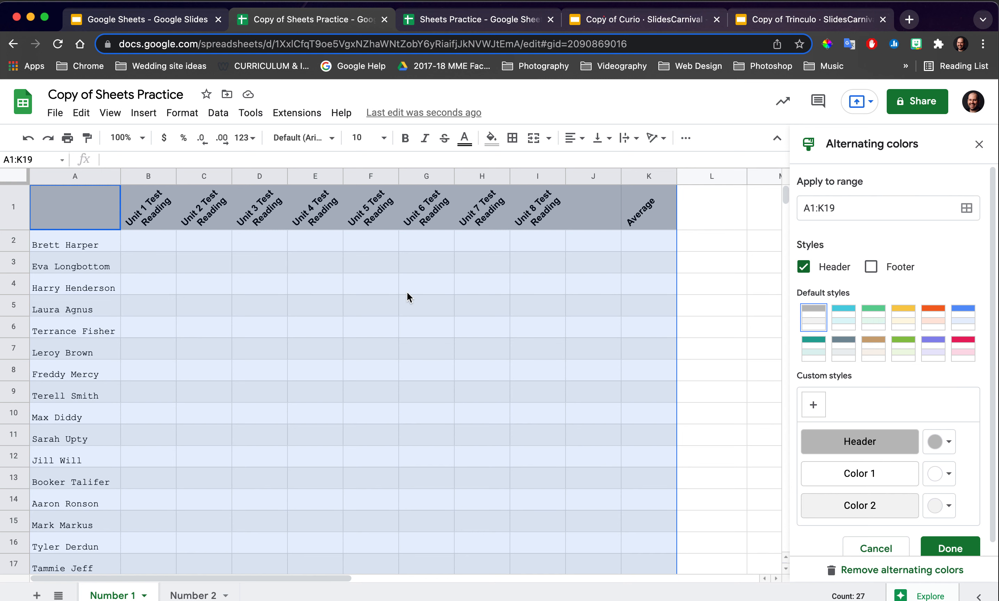
- Switch the alternating colors to the default style with a green header and light green rows, and leave the color settings
scroll(407, 293, "down", 5)
scroll(407, 292, "up", 3)
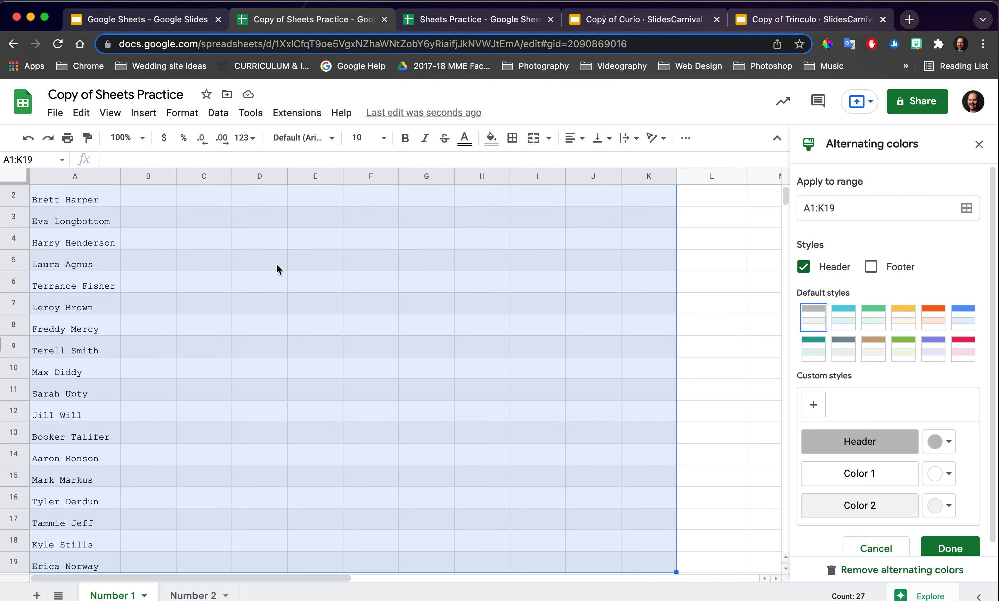
scroll(248, 256, "up", 1)
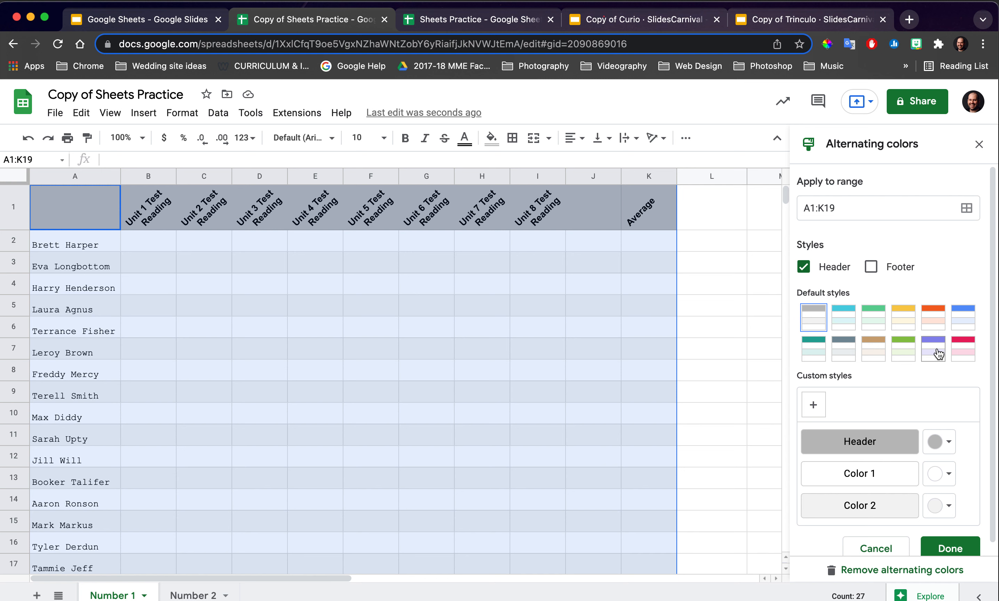
left_click(906, 353)
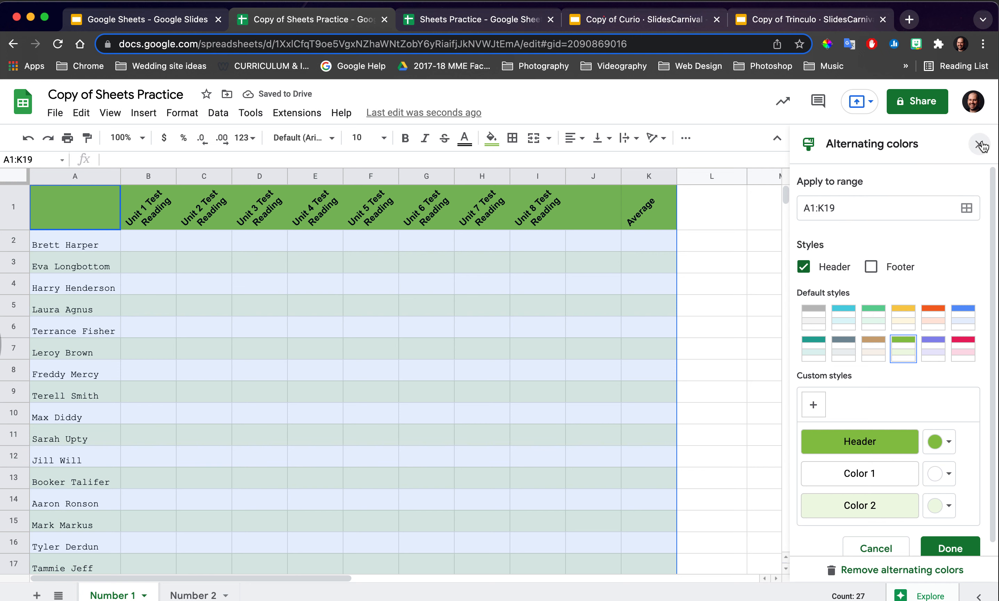
key("Escape")
left_click(765, 281)
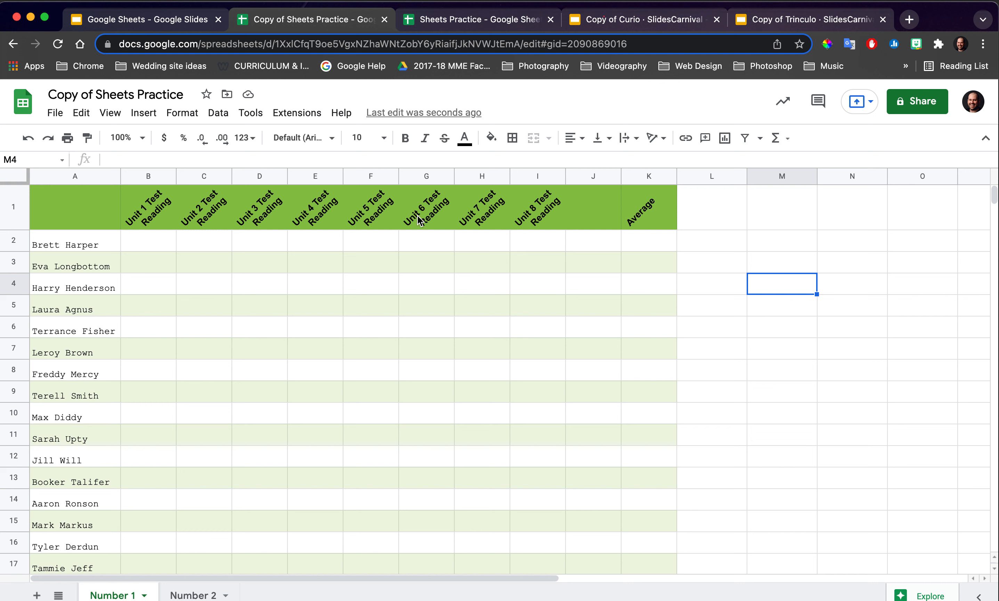
- Try entering 90 as the first student's Unit 1 score in B2, and undo the entry
left_click(162, 245)
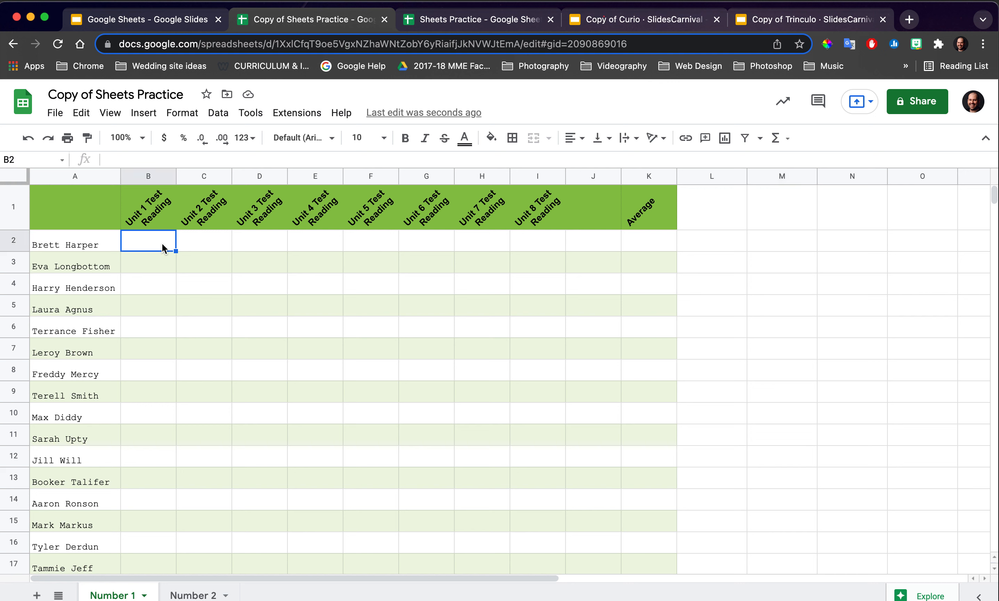
type("90")
key("Return")
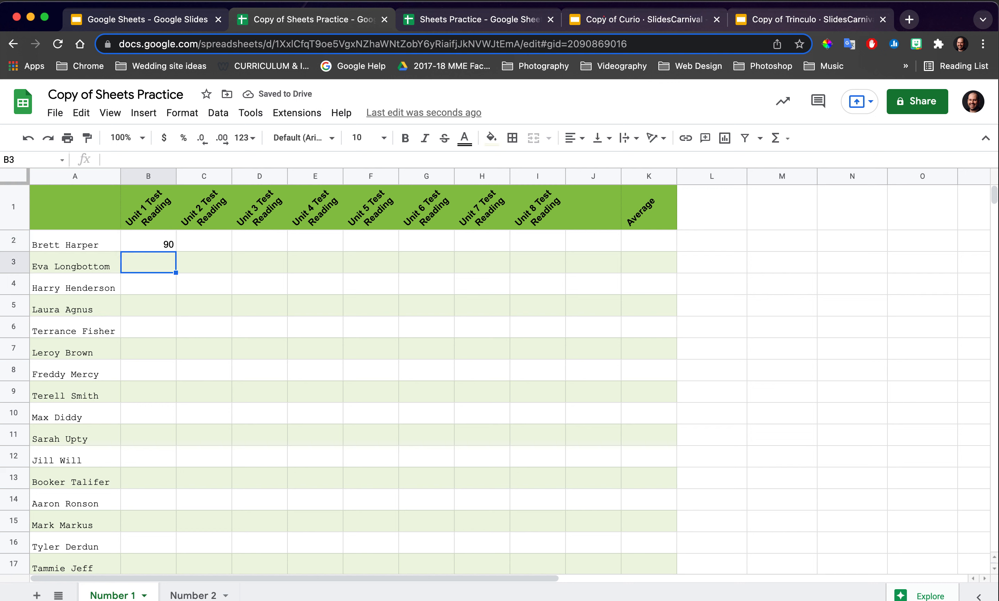
key("super+z")
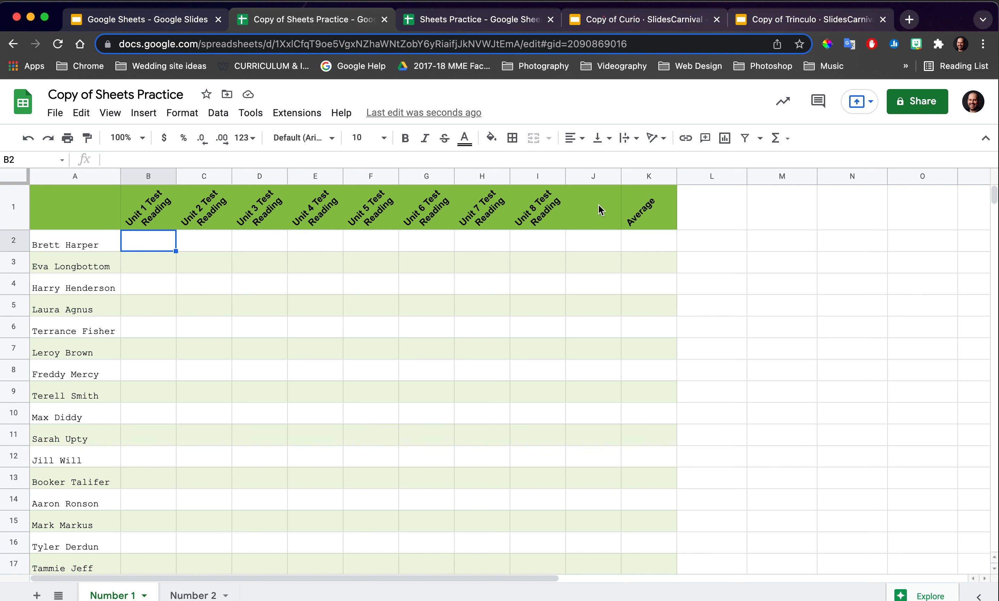
- Format the score cells B2:K19 as percentages
scroll(650, 329, "down", 4)
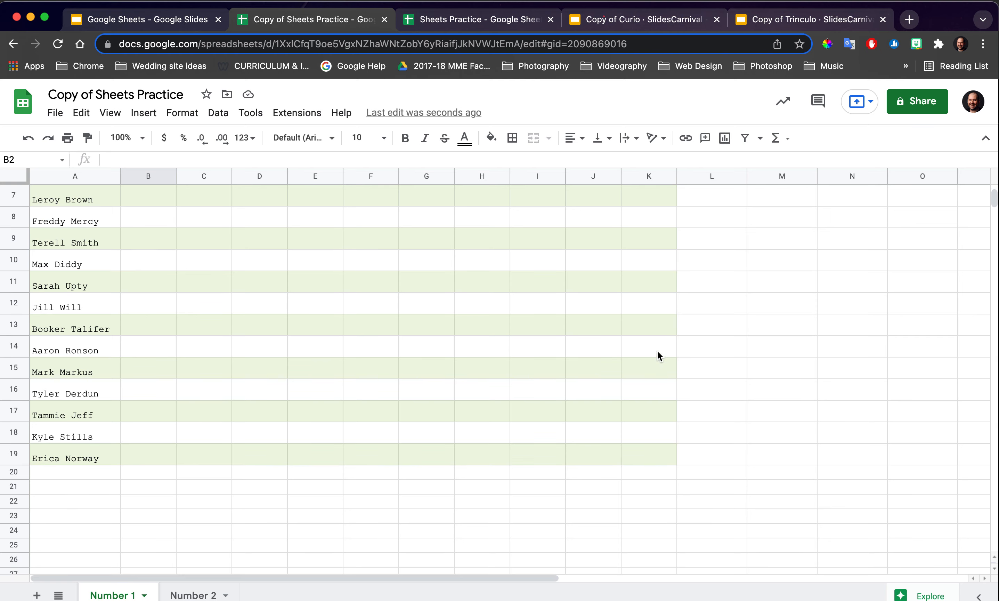
left_click(653, 450, "shift")
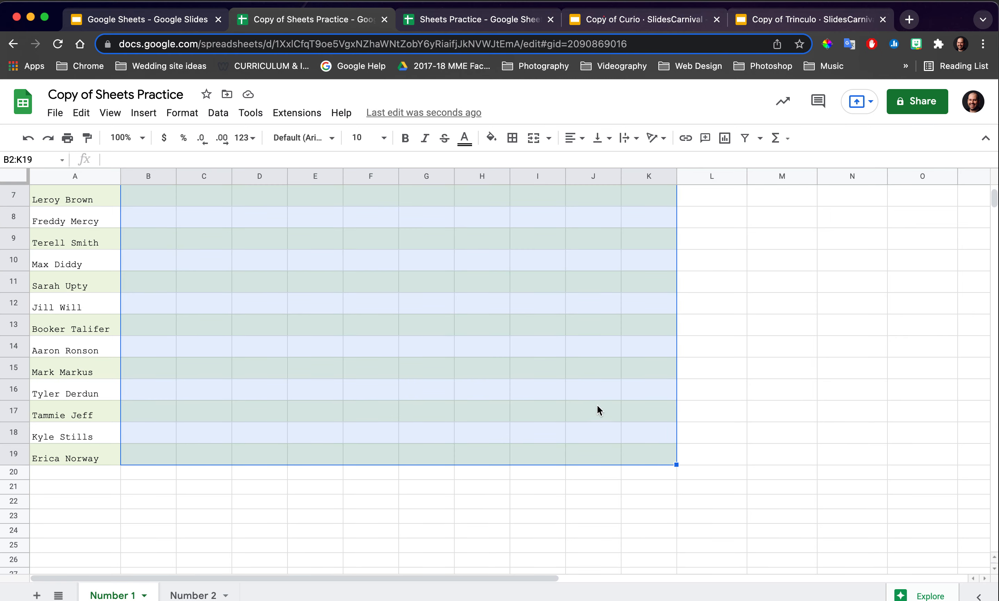
scroll(599, 406, "up", 4)
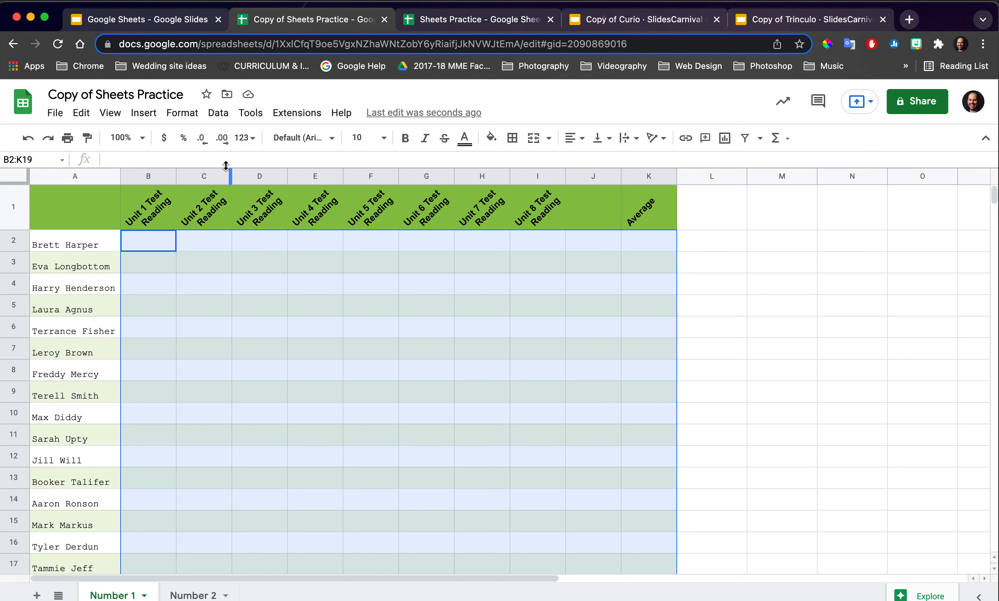
left_click(183, 139)
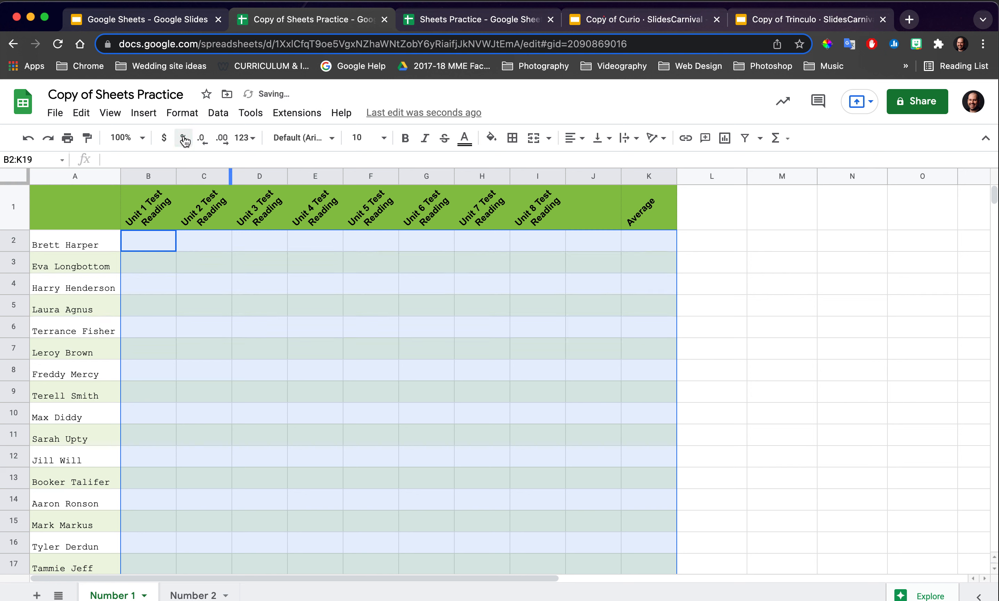
left_click(744, 337)
- Enter 90 as the first student's Unit 1 test score in B2 and reselect that cell
left_click(160, 242)
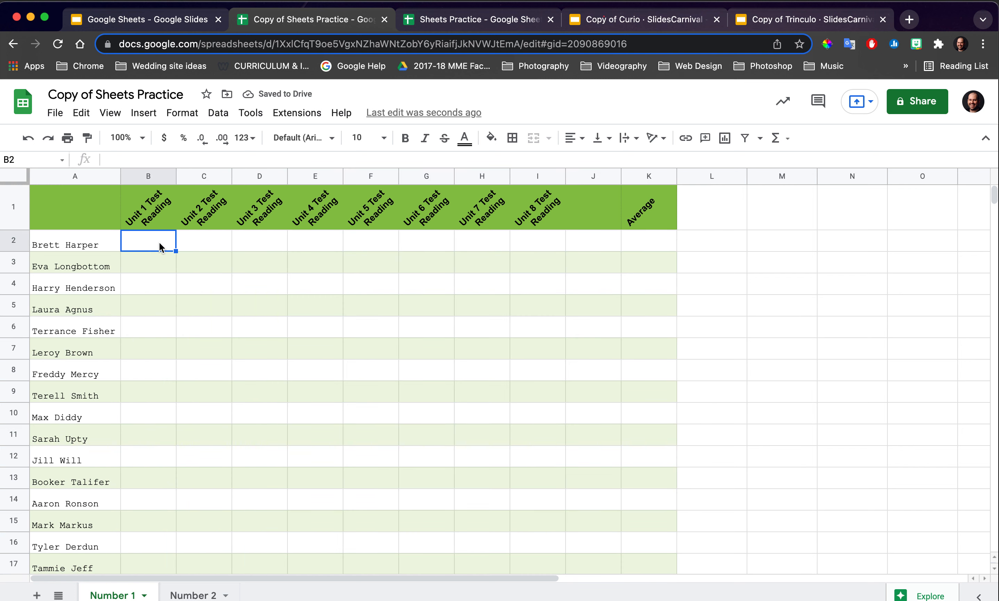
type("90")
key("Return")
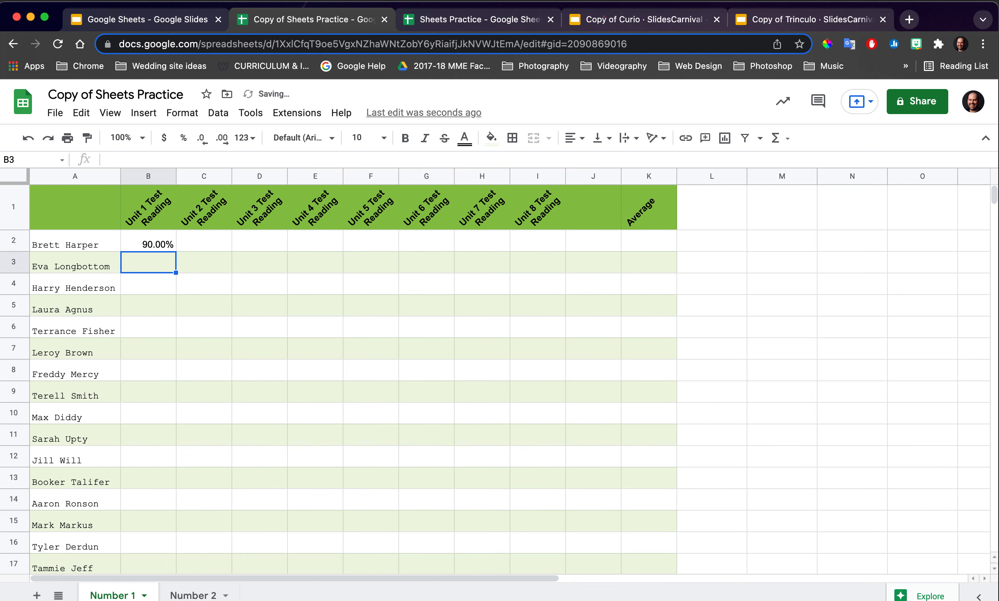
left_click(166, 243)
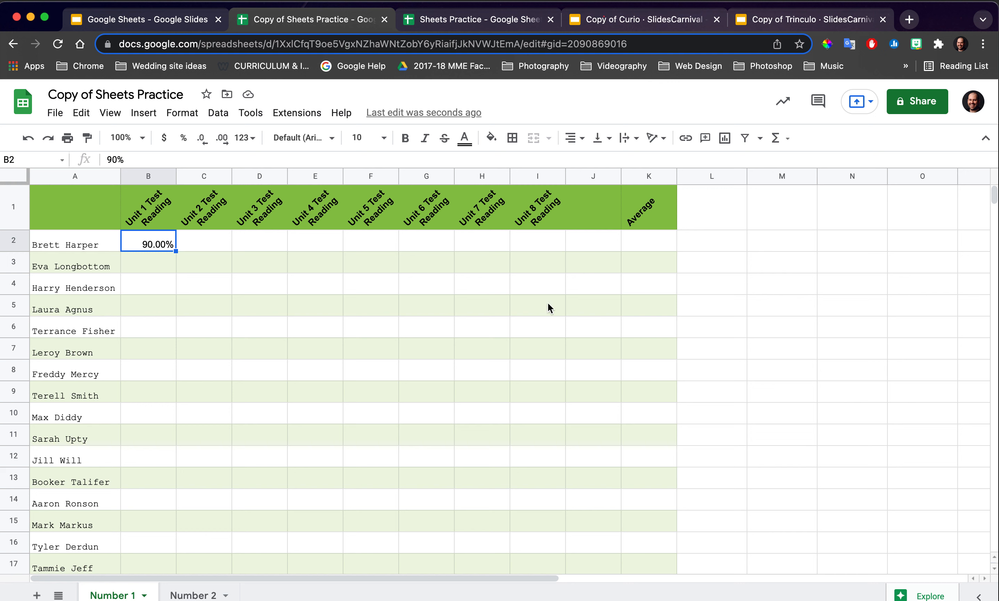
- Examine how the headers and student names scroll out of view, down to row 19 and across past the Average column
scroll(432, 304, "down", 5)
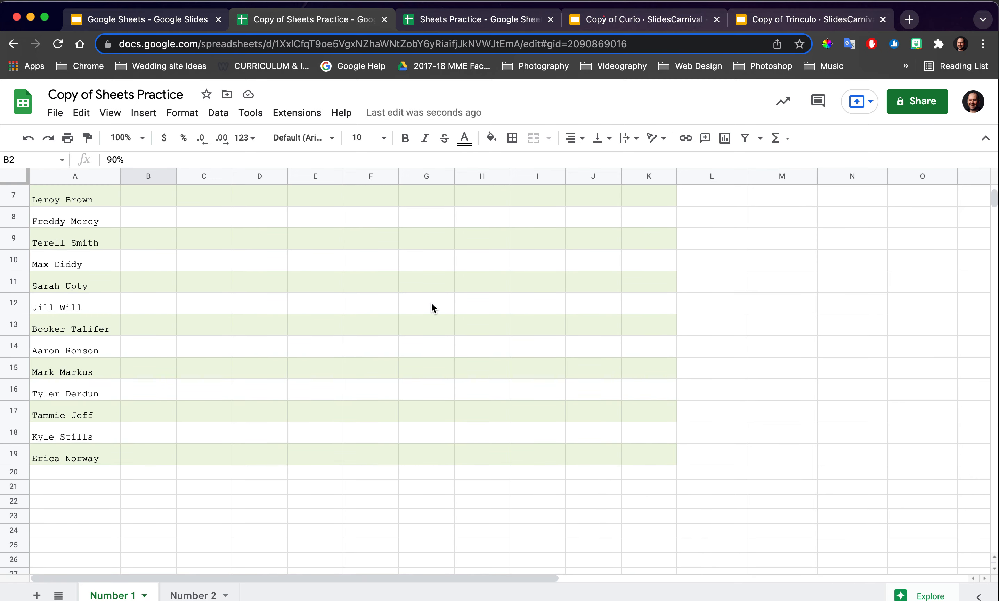
scroll(432, 303, "up", 5)
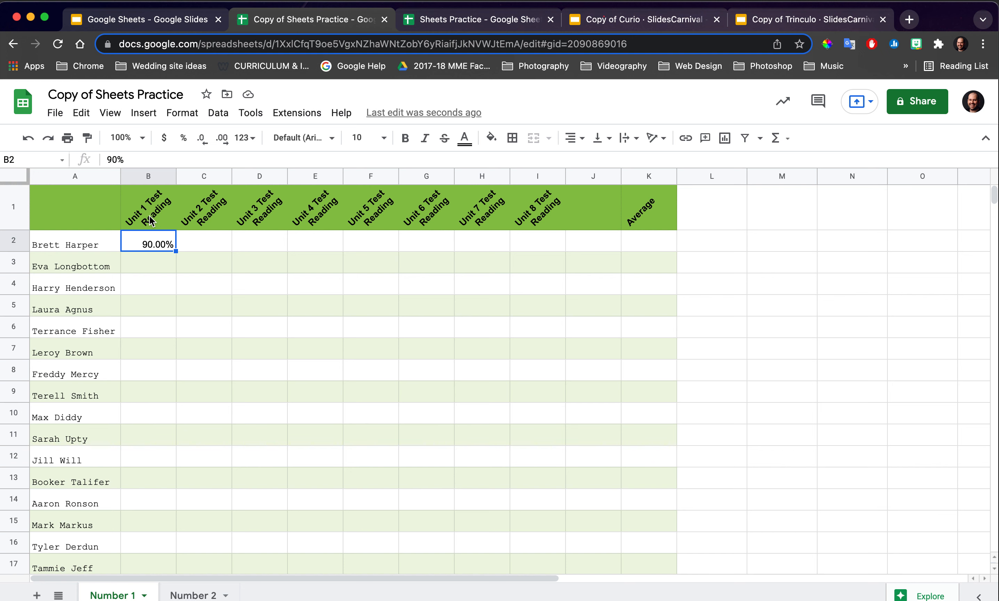
scroll(150, 219, "down", 4)
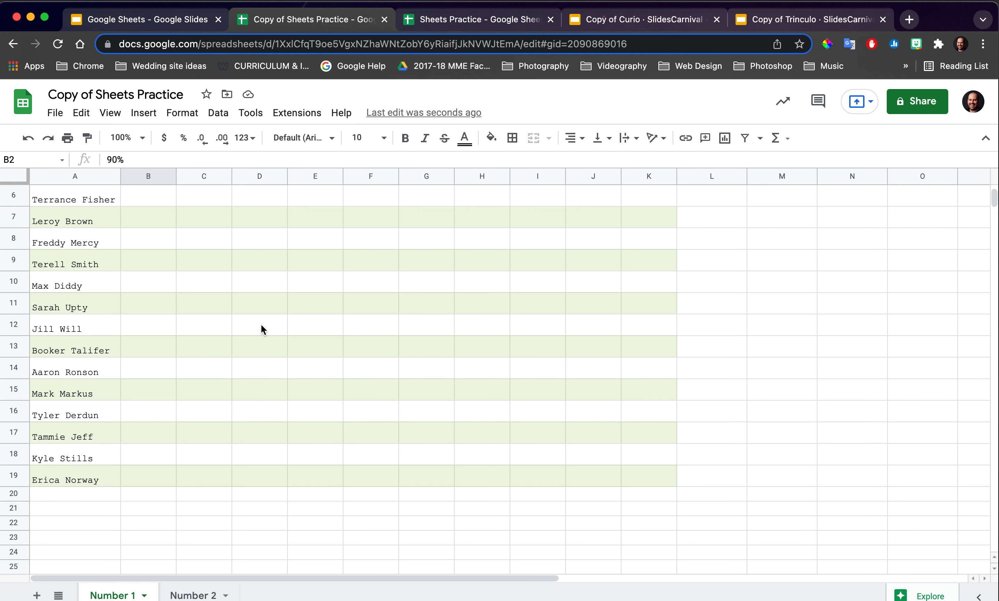
scroll(263, 329, "up", 4)
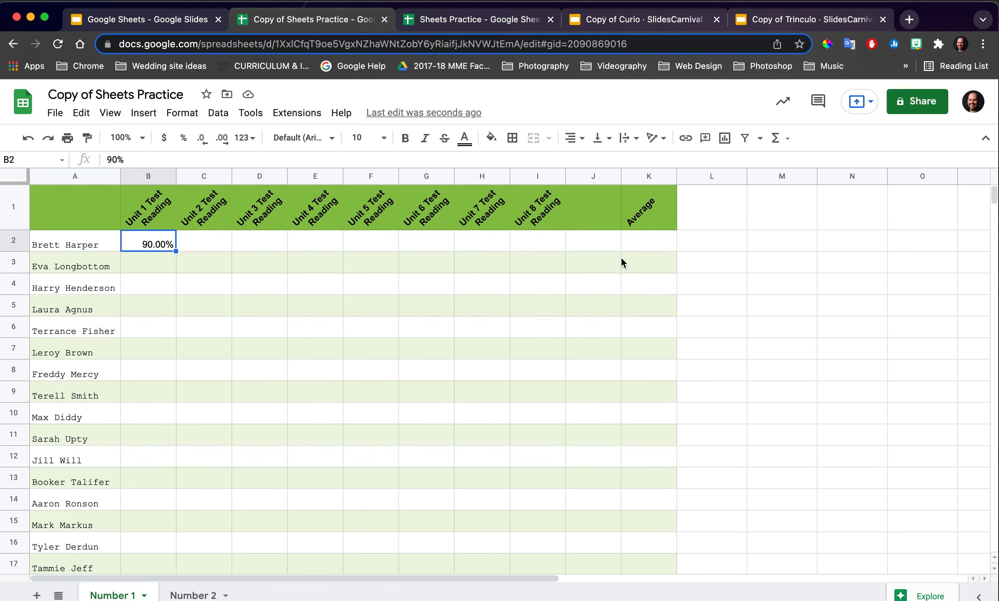
scroll(594, 268, "right", 10)
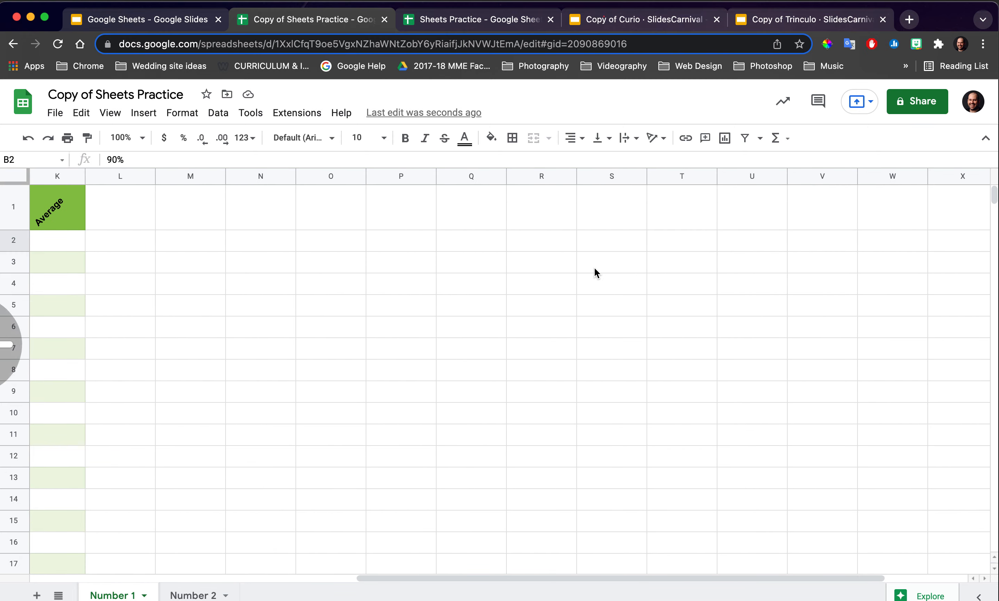
scroll(594, 268, "left", 3)
scroll(595, 268, "right", 3)
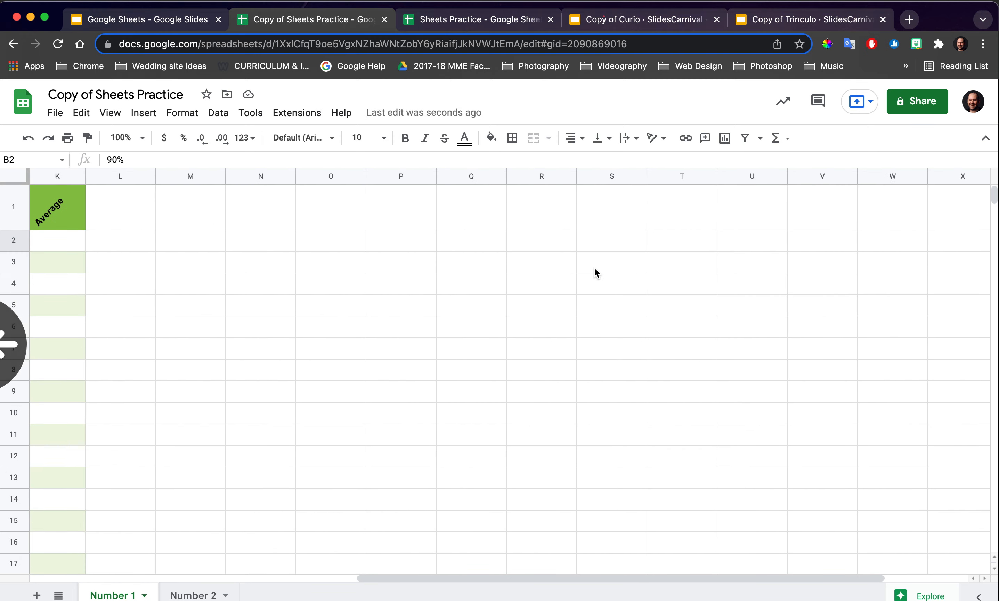
scroll(593, 267, "left", 1)
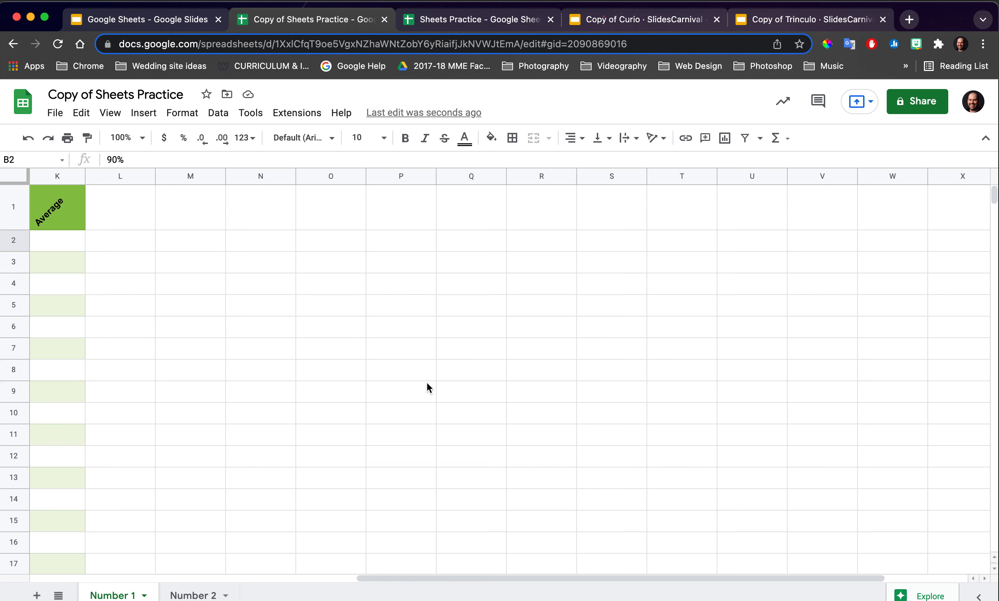
left_click_drag(526, 577, 205, 566)
left_click(205, 372)
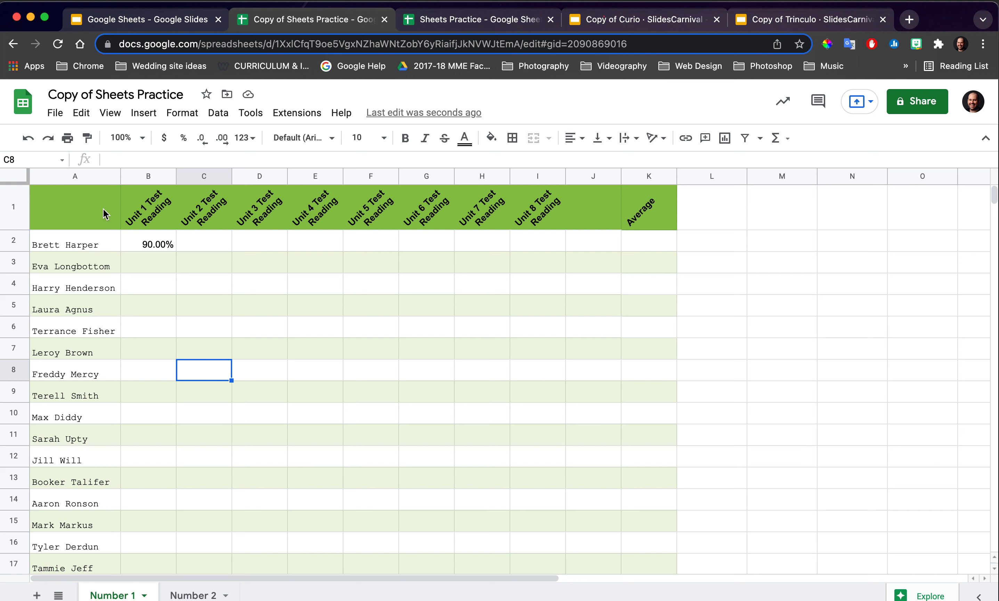
- Freeze the sheet up to header row 1 and check that the header holds while moving through the student rows
left_click(16, 207)
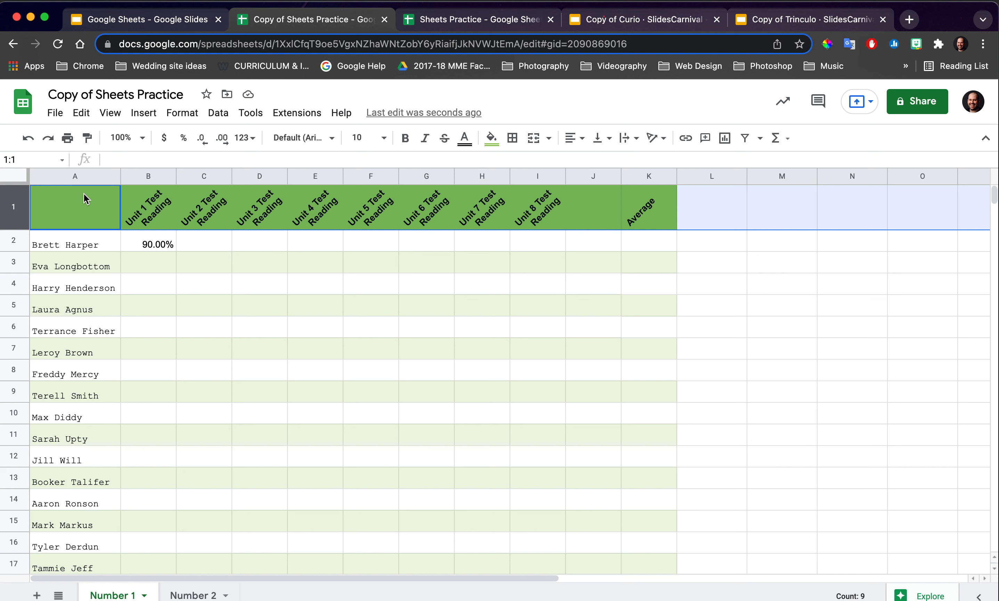
right_click(17, 208)
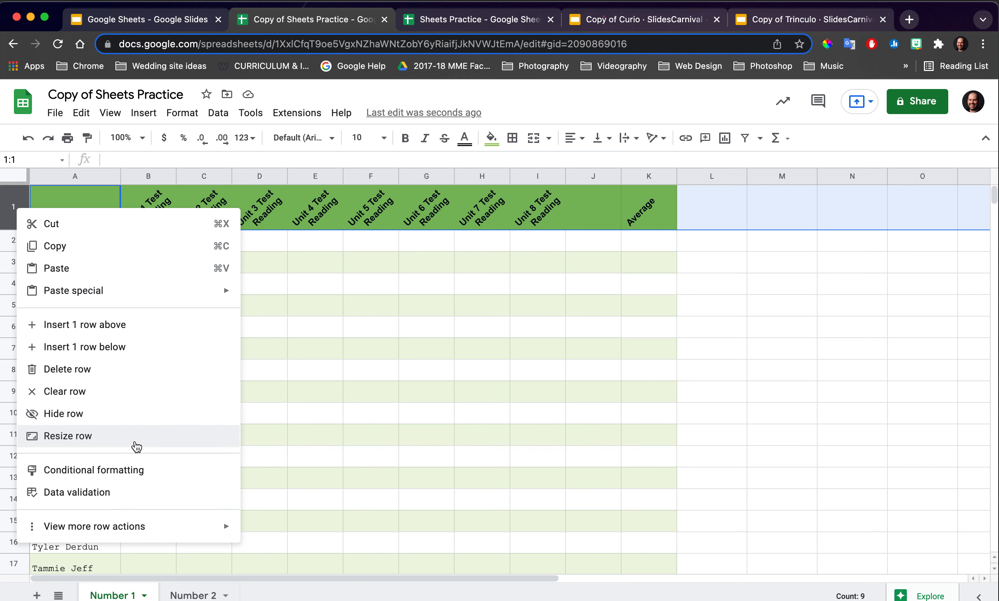
mouse_move(127, 527)
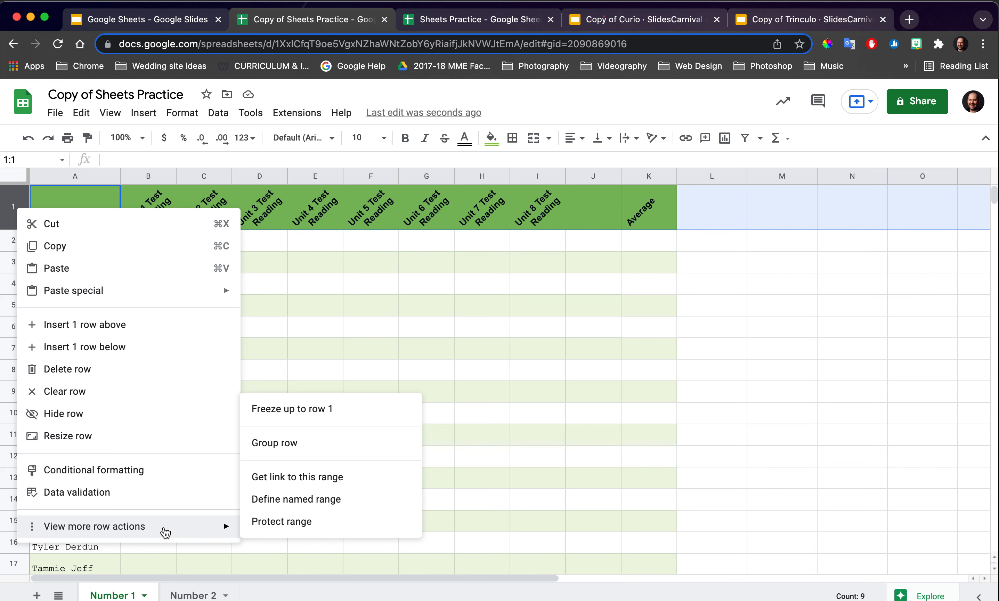
left_click(295, 410)
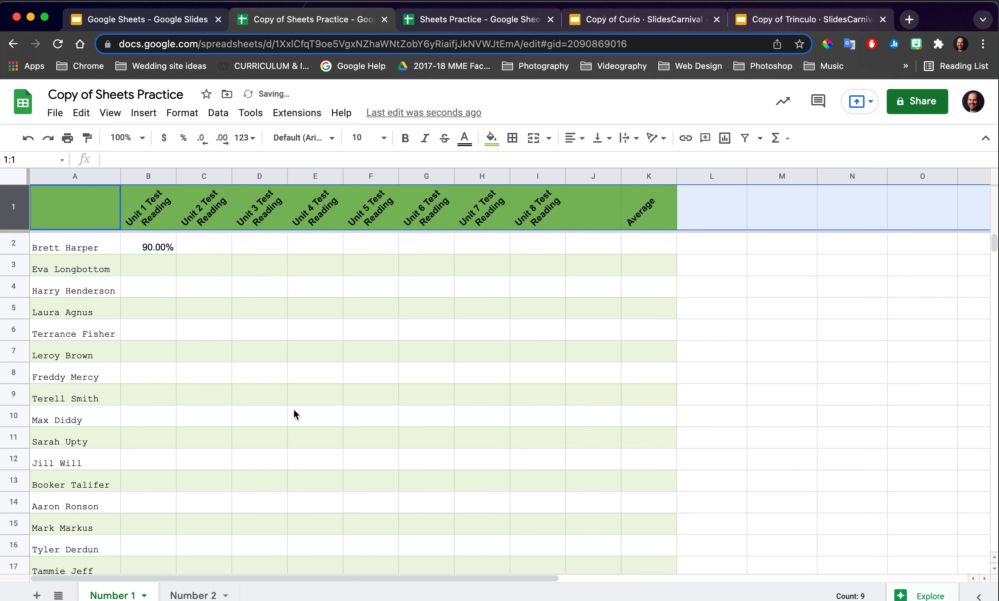
scroll(289, 412, "down", 6)
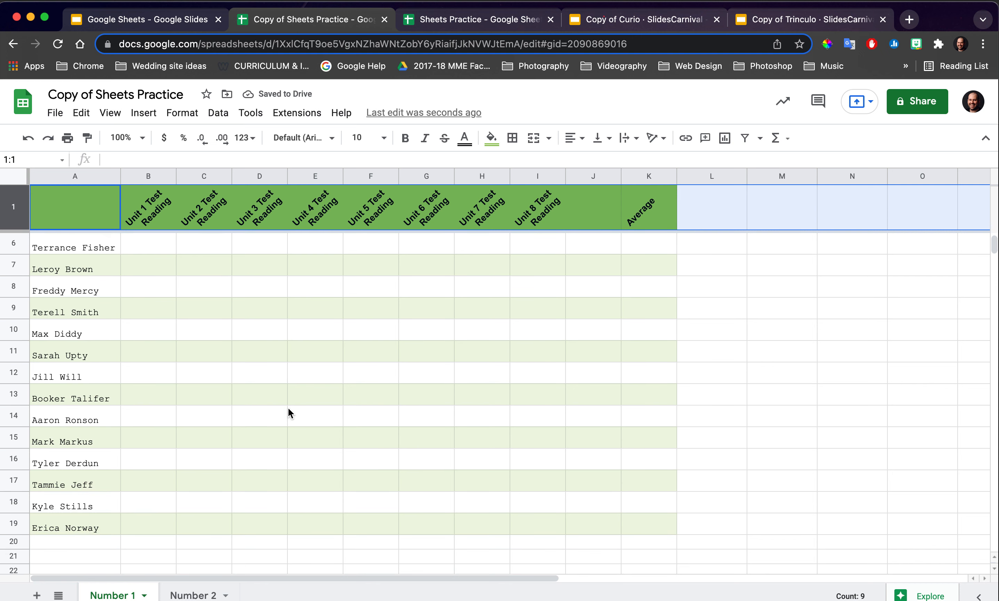
scroll(288, 413, "up", 1)
scroll(288, 413, "up", 5)
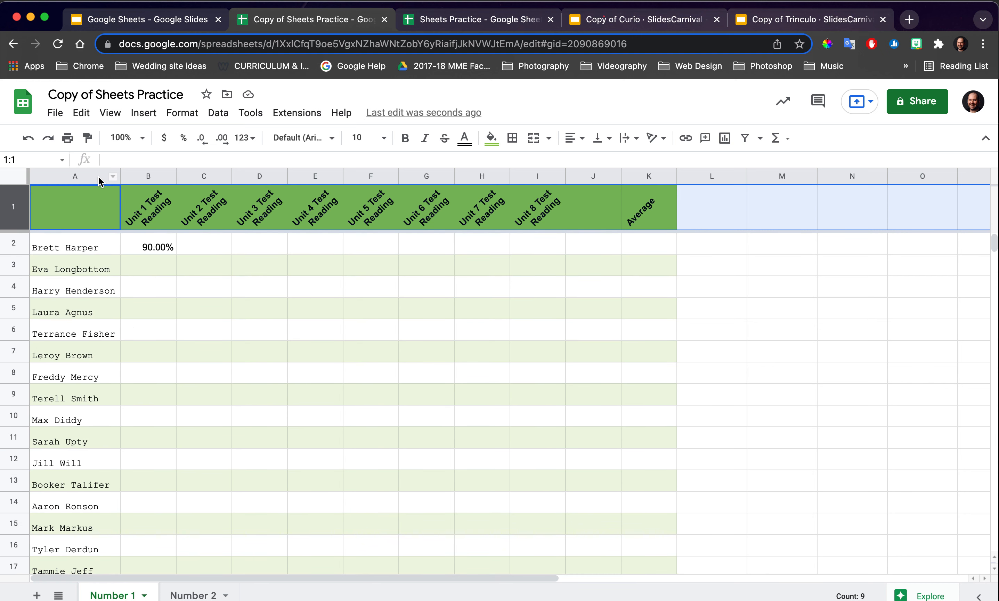
- Freeze the sheet up to column A with the student names and check the frozen areas across to the Average column and down to row 19
left_click(80, 175)
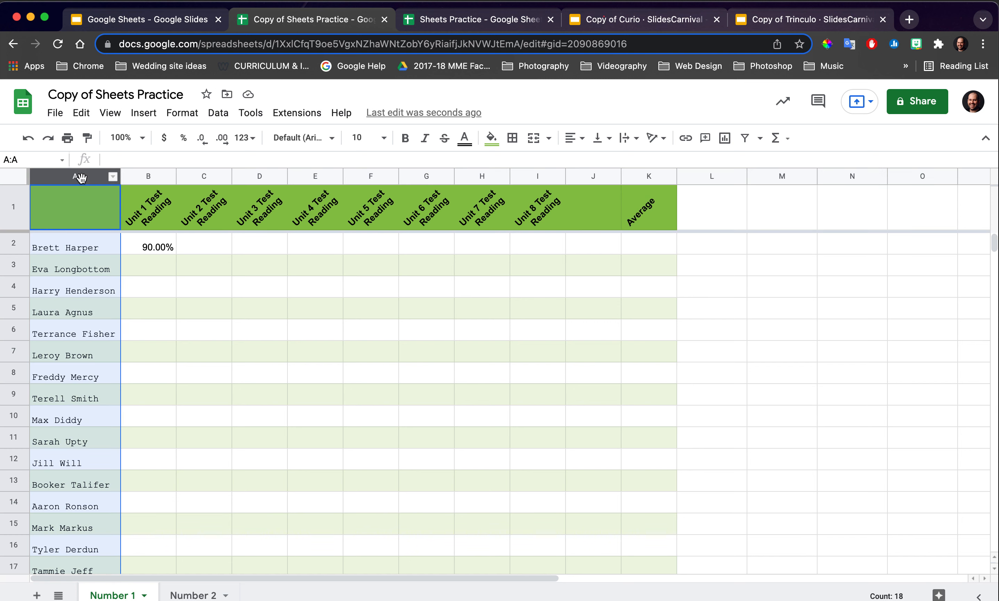
right_click(80, 177)
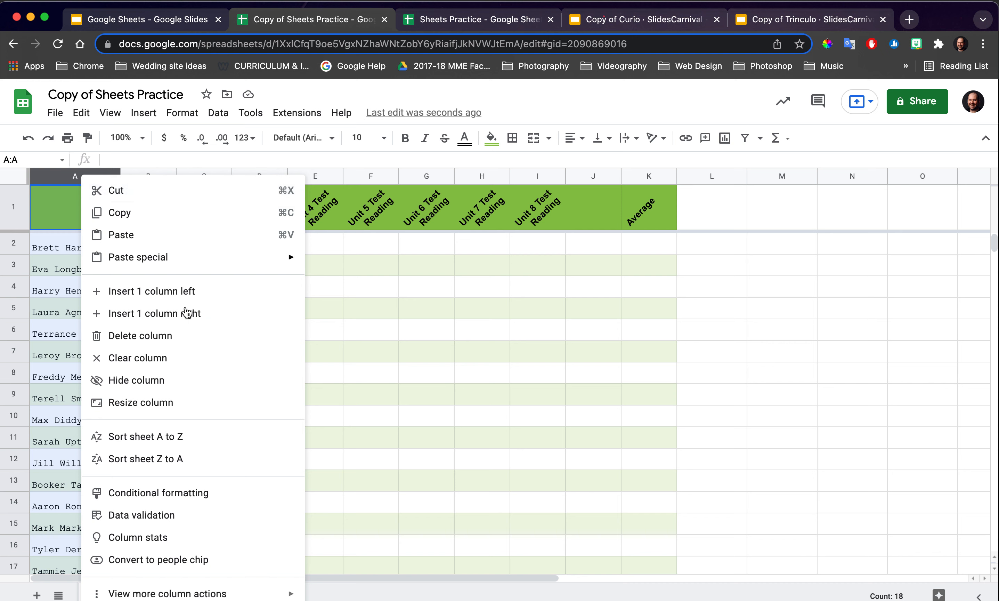
mouse_move(249, 594)
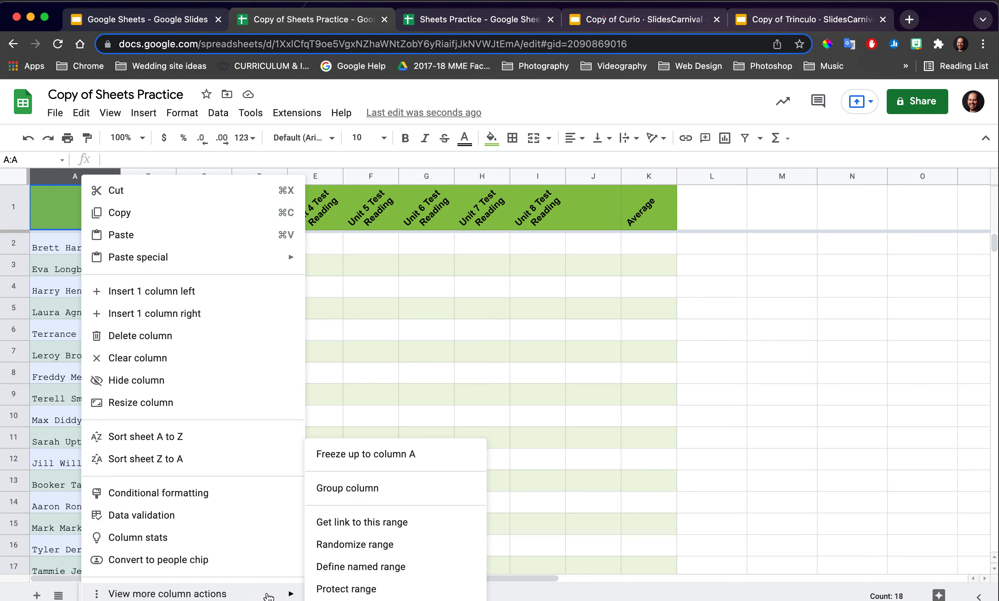
left_click(75, 177)
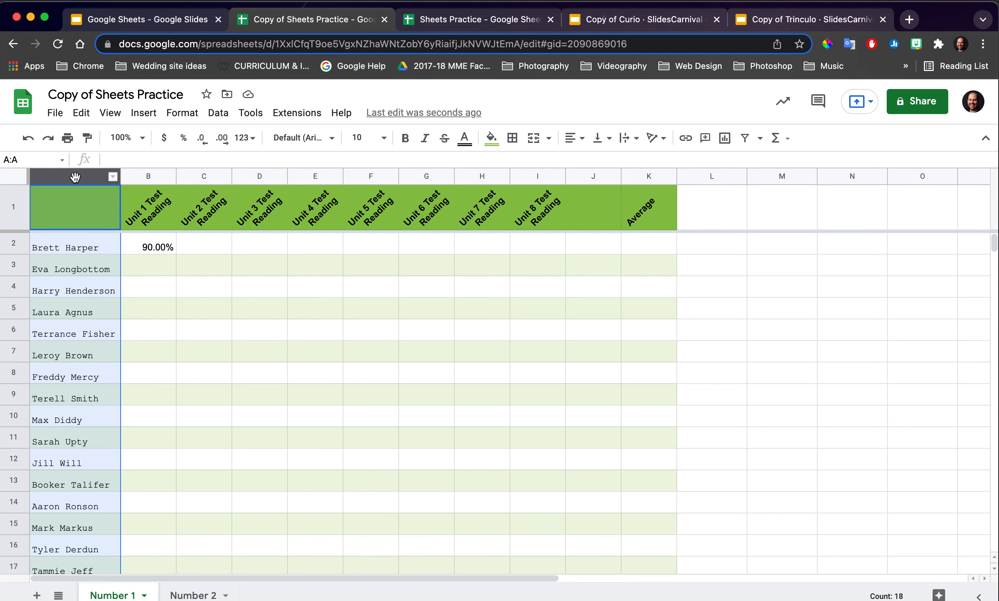
left_click(113, 178)
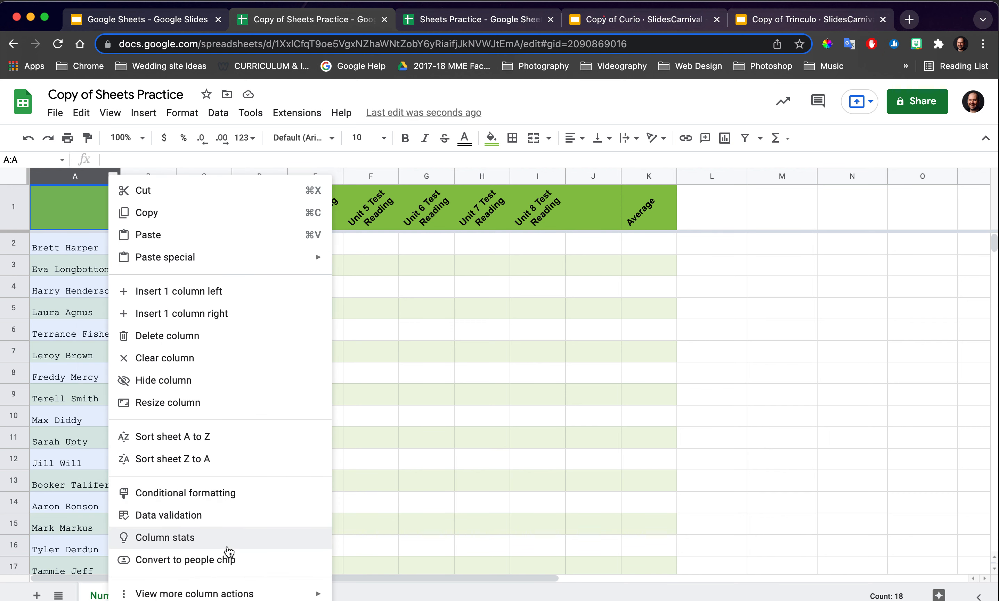
mouse_move(234, 592)
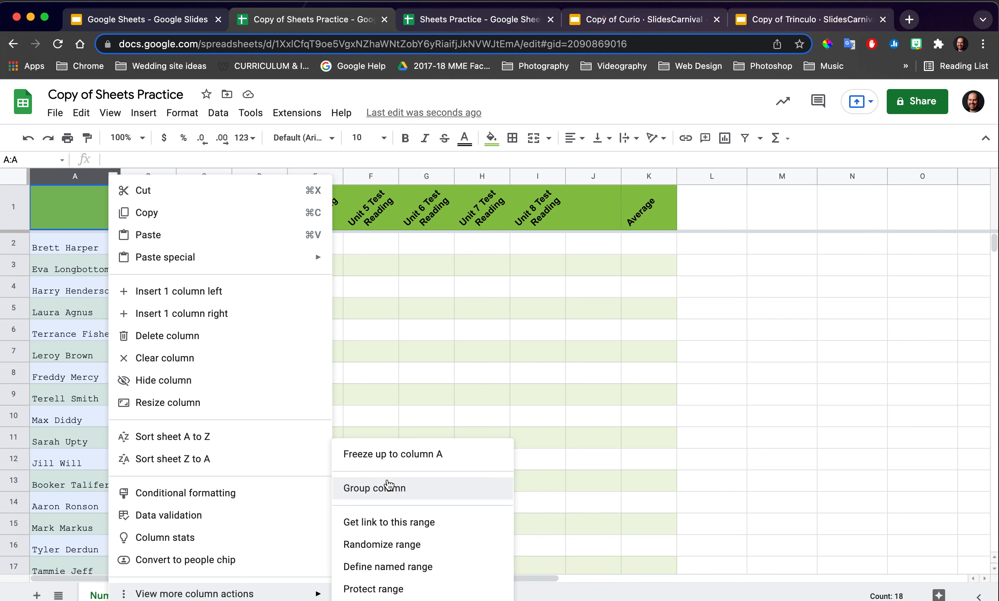
left_click(395, 454)
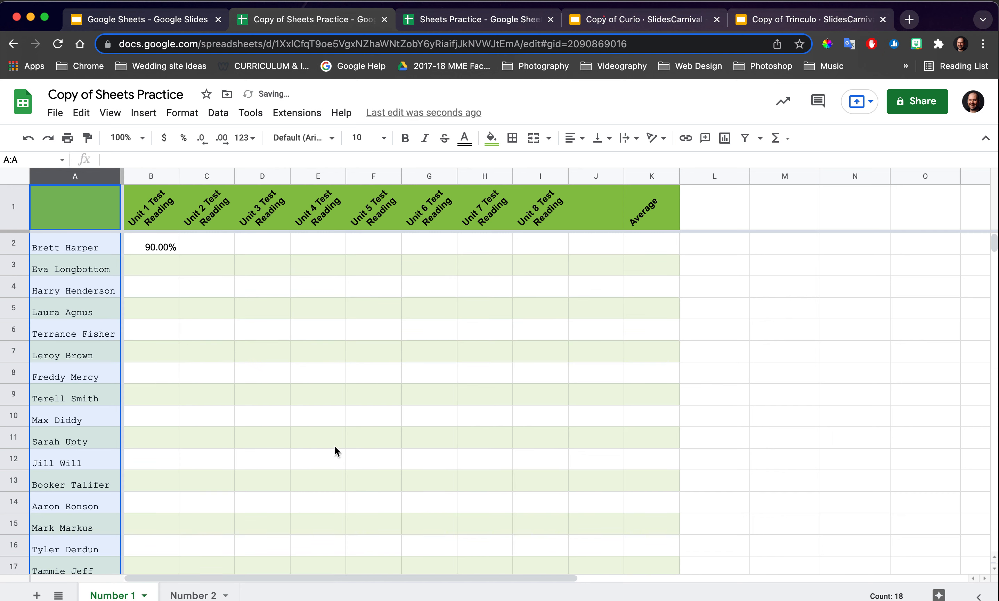
left_click(317, 439)
scroll(308, 406, "right", 10)
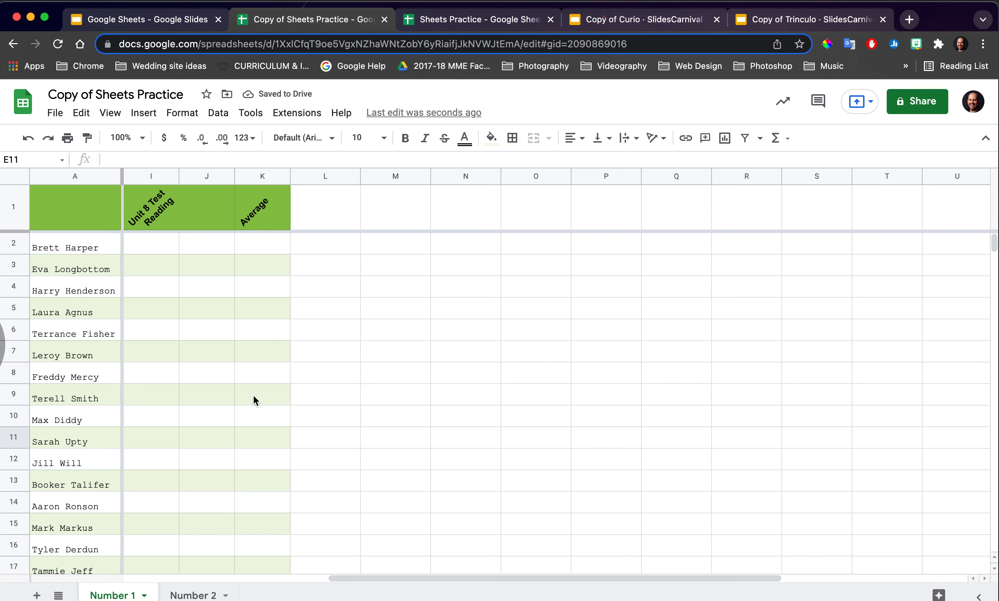
left_click_drag(478, 577, 259, 569)
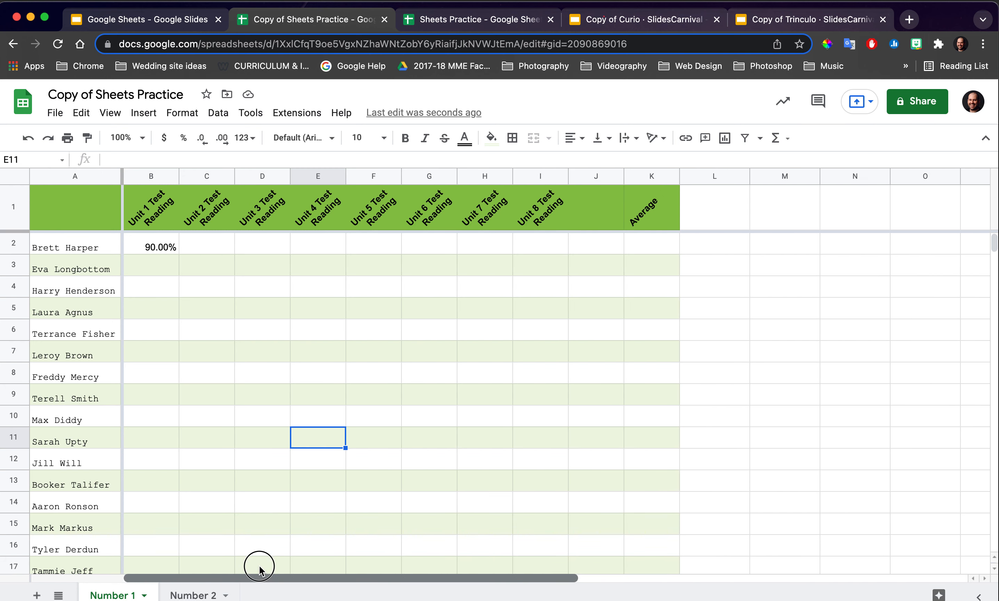
scroll(291, 520, "down", 4)
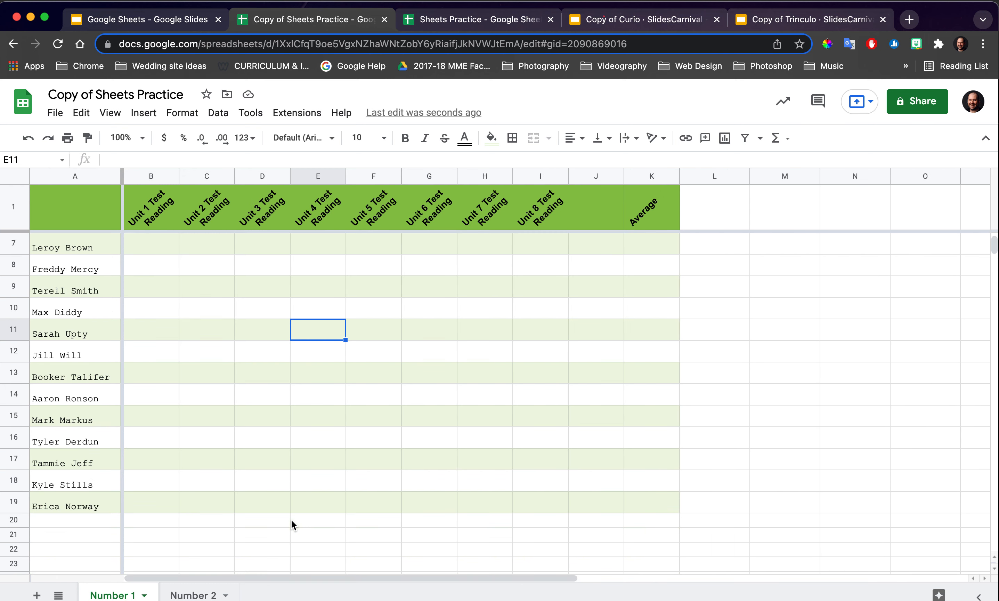
scroll(291, 519, "up", 4)
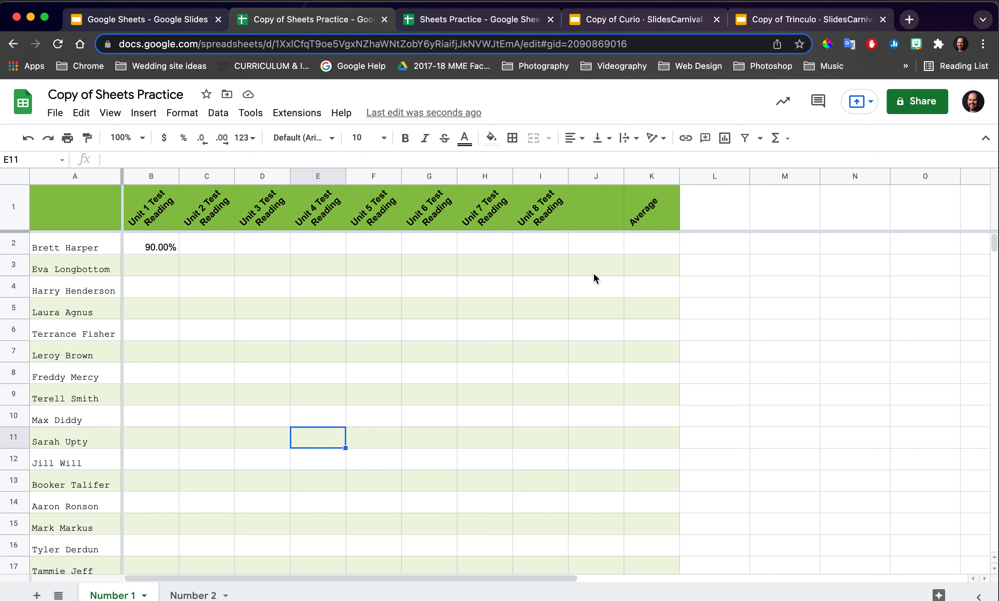
left_click(653, 243)
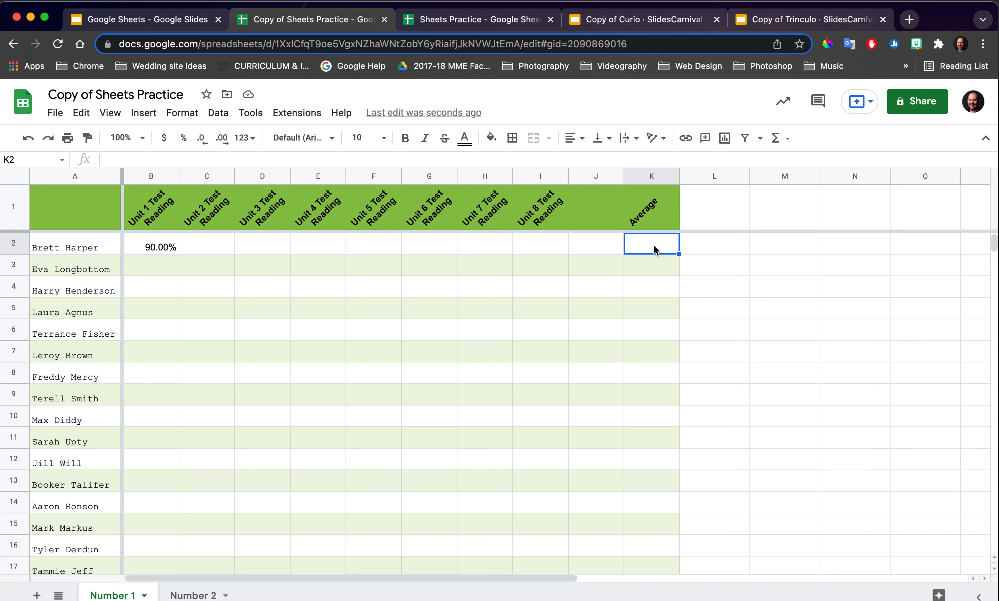
left_click(782, 139)
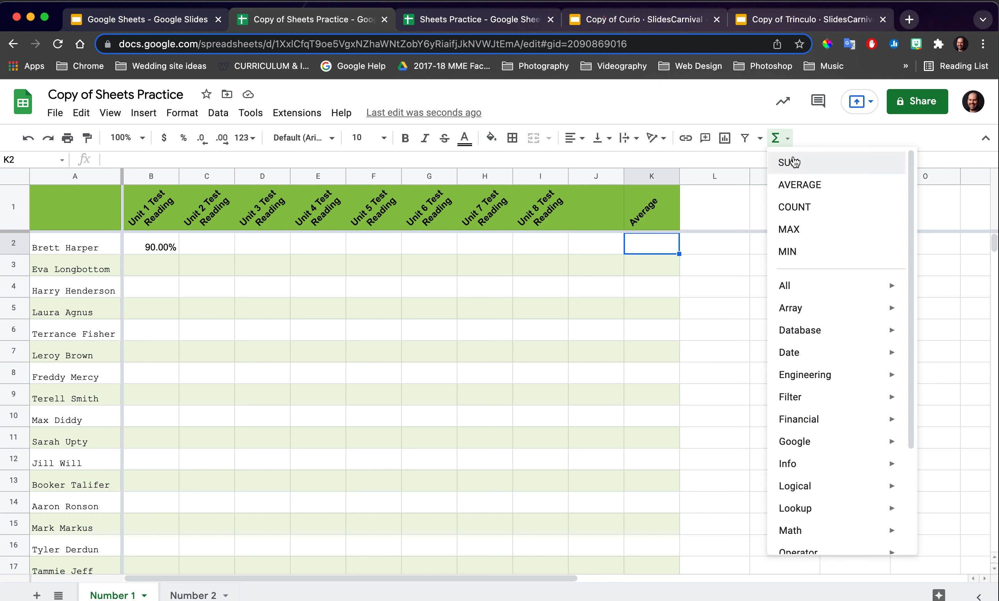
left_click(809, 186)
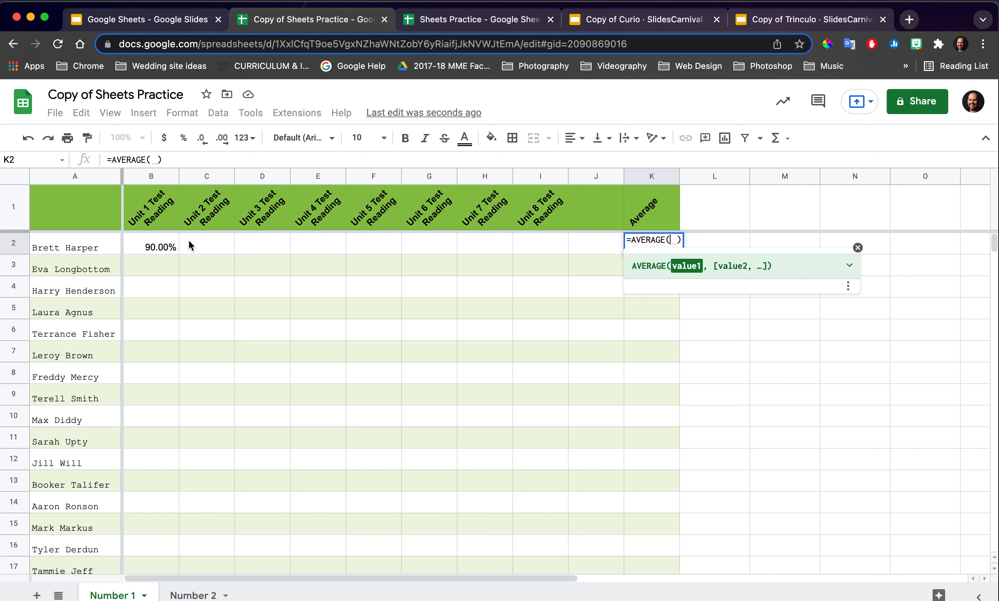
left_click(137, 243)
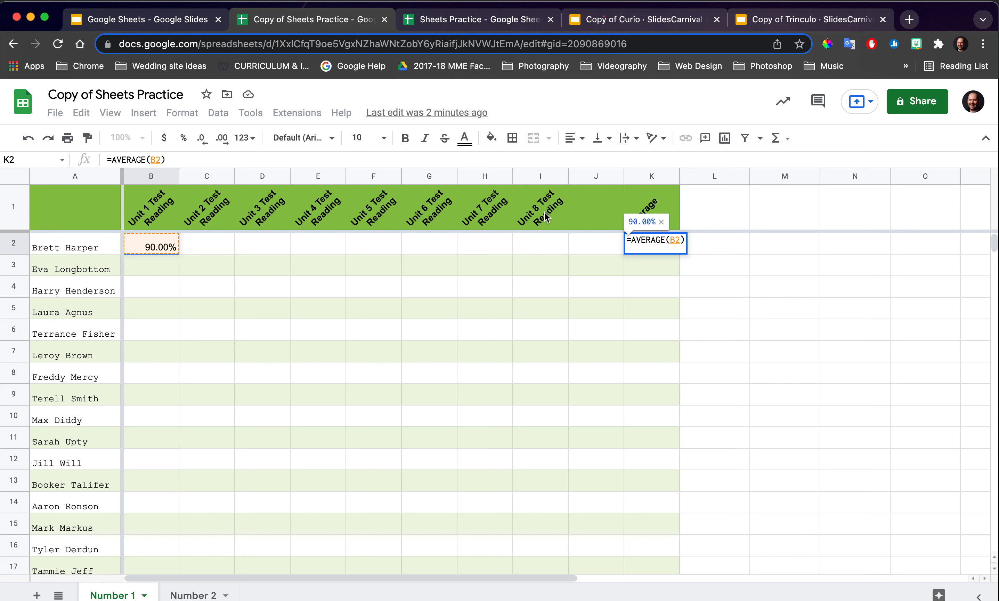
left_click(538, 245, "shift")
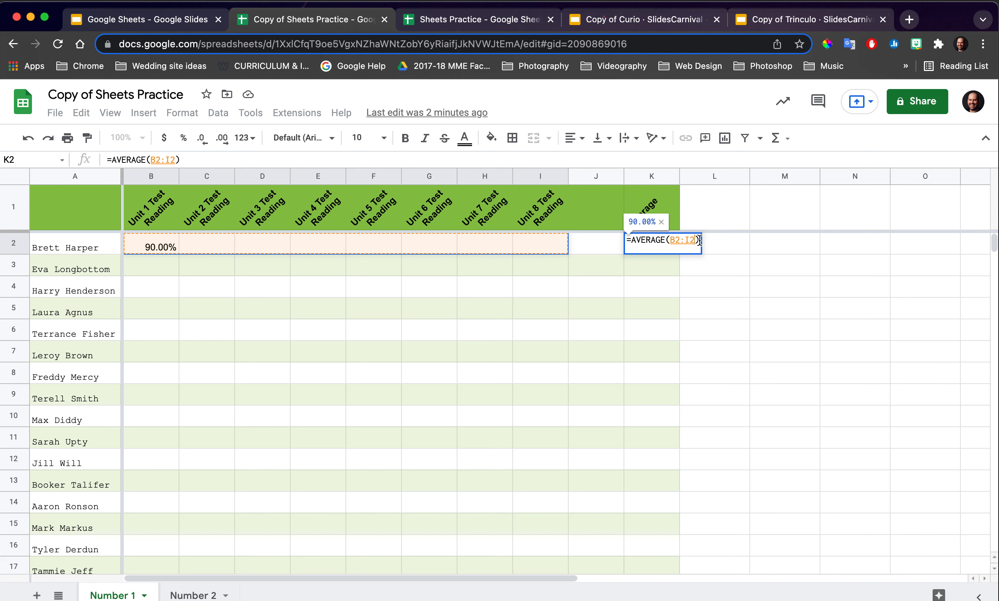
left_click(705, 288)
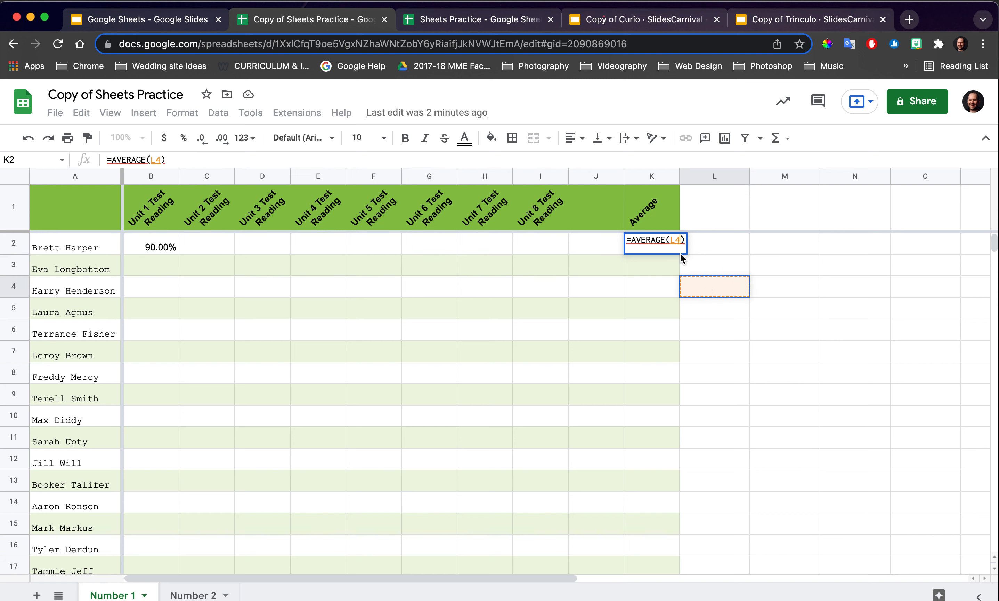
mouse_move(669, 245)
key("super+a")
key("BackSpace")
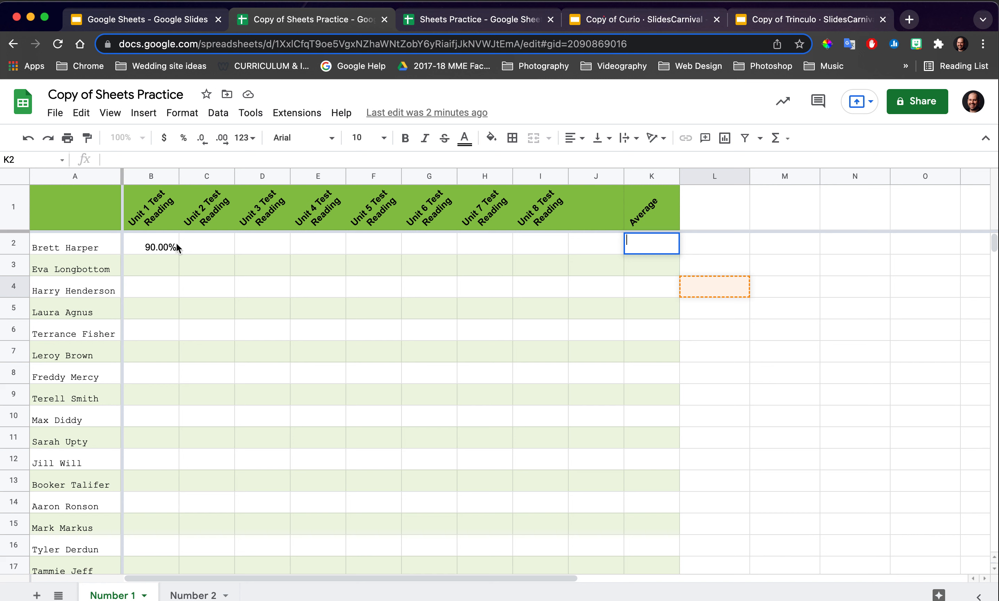
left_click(652, 268)
- Insert an AVERAGE formula over the Unit 1 to Unit 8 scores B2:I2 in the first student's Average cell K2
left_click(665, 242)
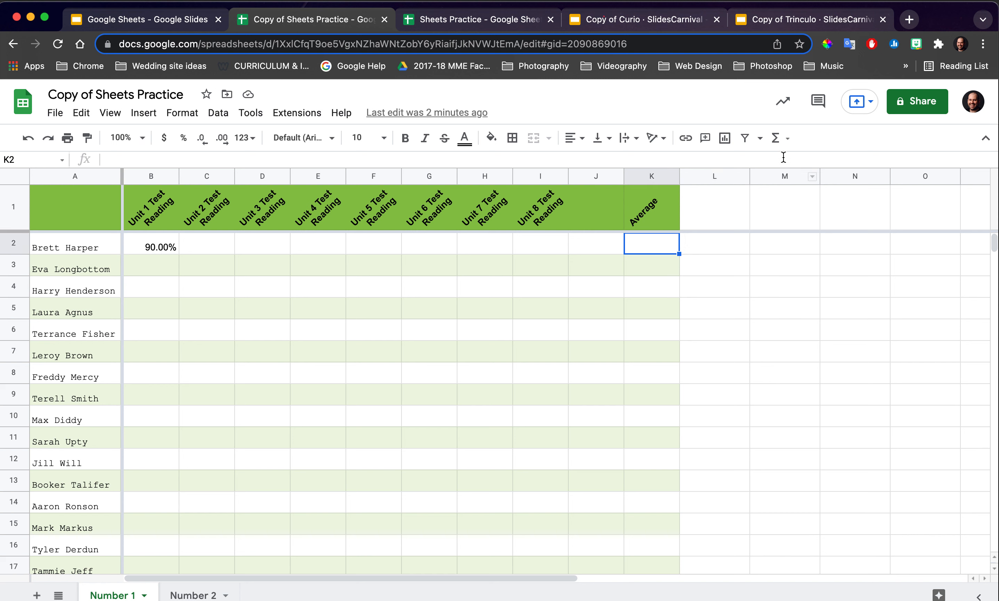
left_click(777, 138)
left_click(795, 183)
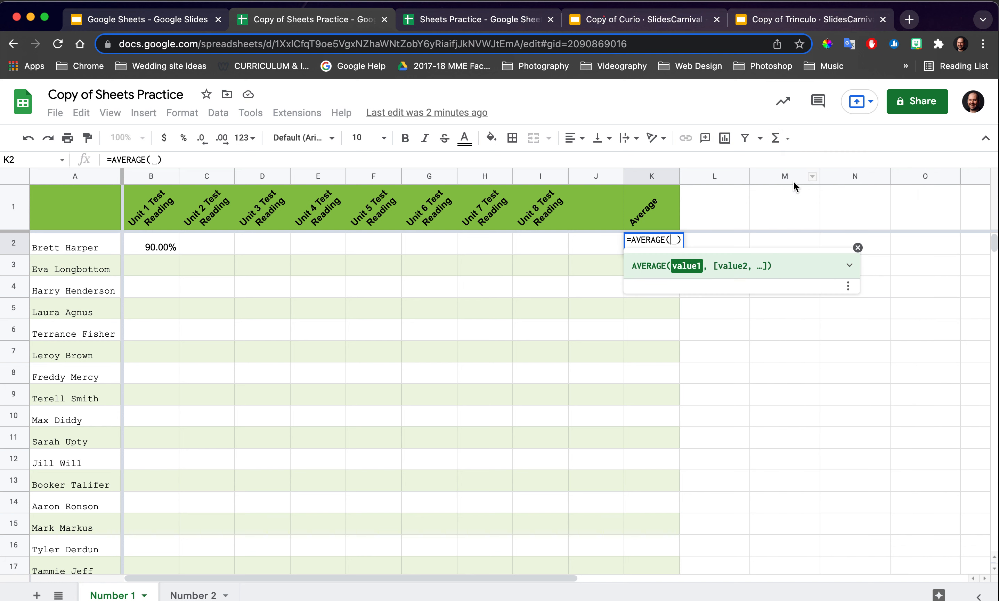
left_click(168, 239)
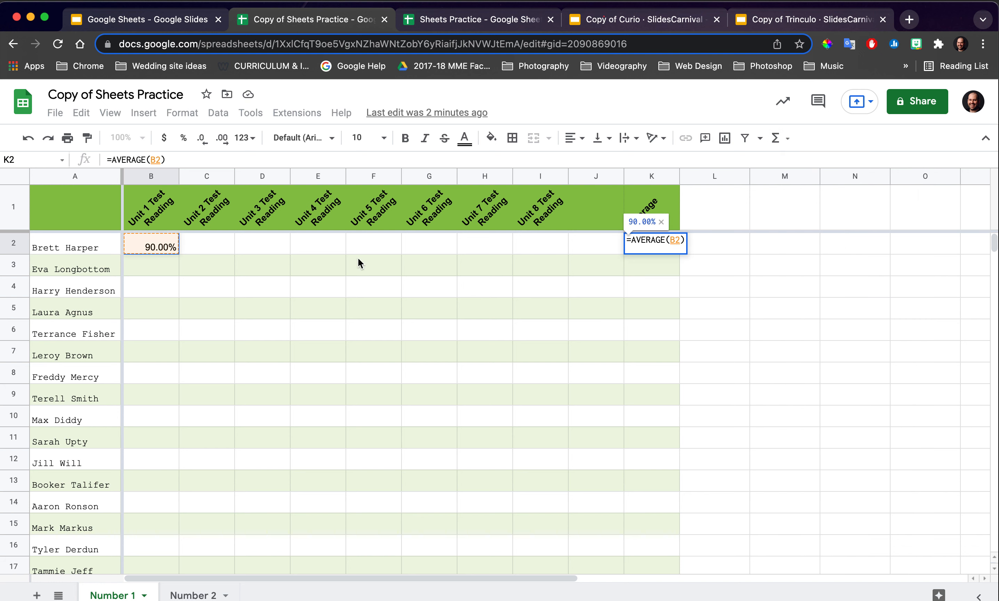
left_click(536, 243, "shift")
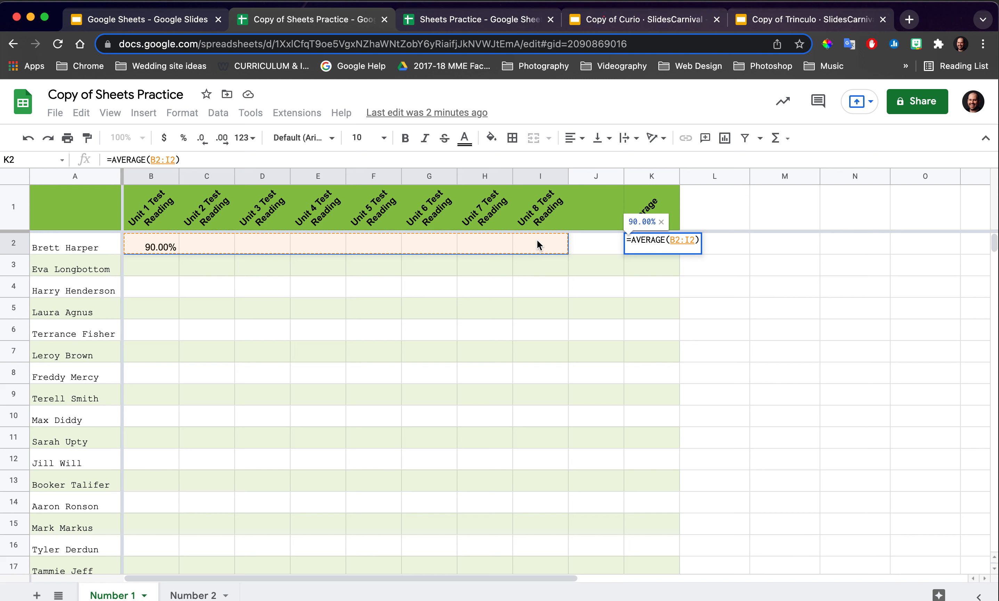
key("Return")
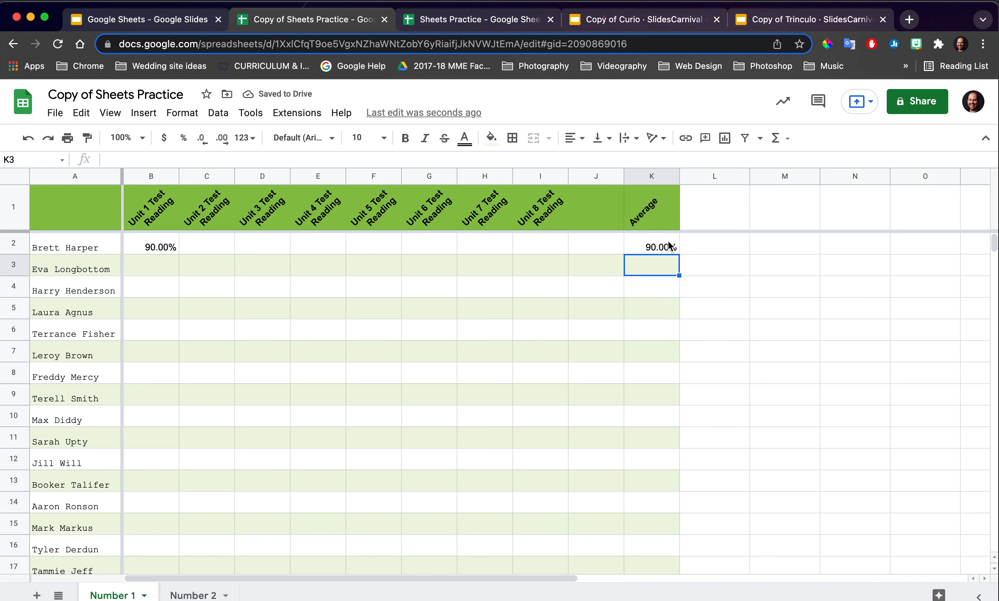
- Copy the AVERAGE formula from K2 into the Average cells K3:K19 of all remaining students
scroll(653, 308, "down", 3)
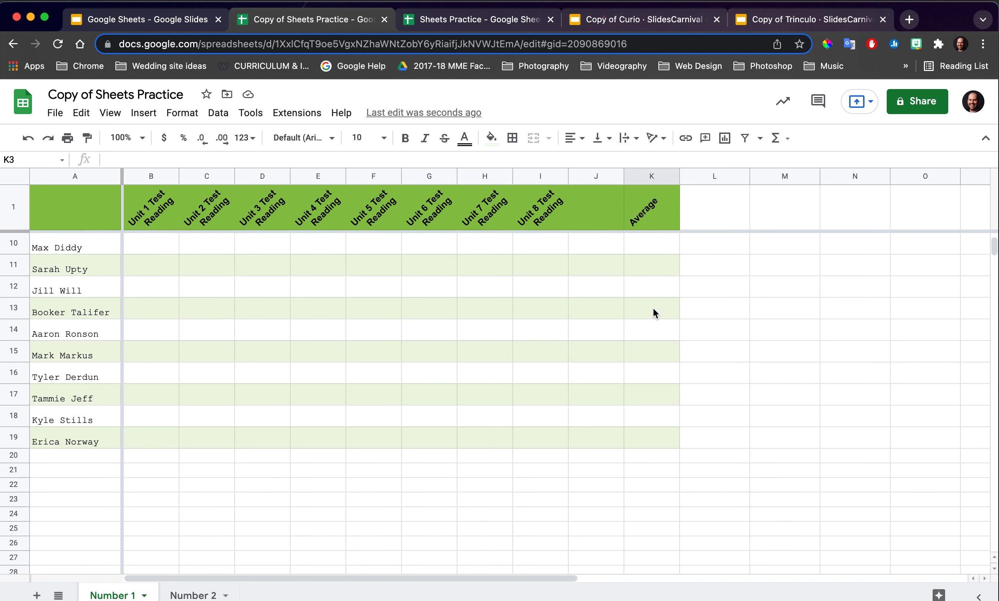
scroll(653, 307, "up", 3)
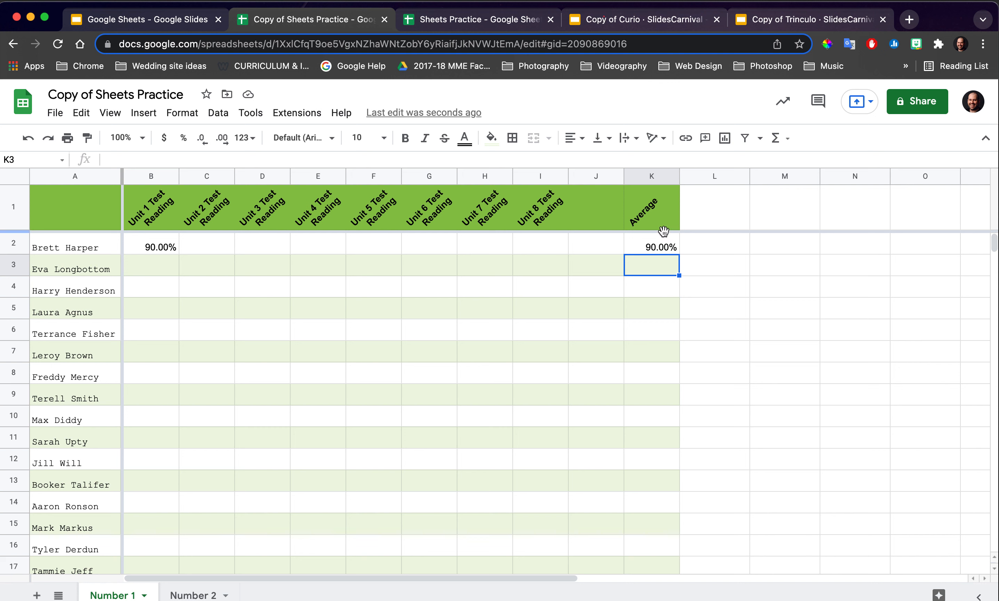
left_click(650, 244)
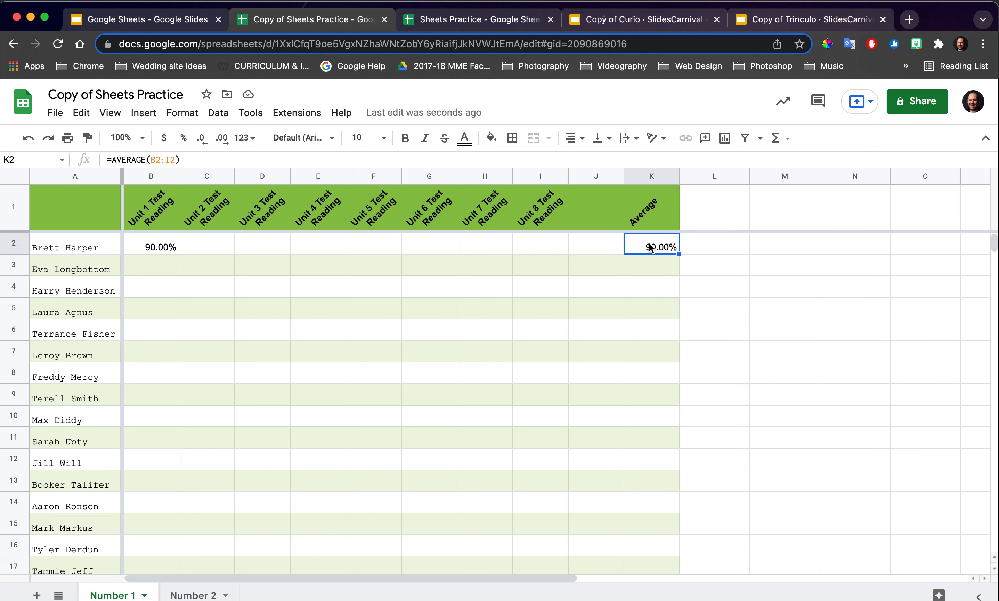
key("super+c")
right_click(649, 244)
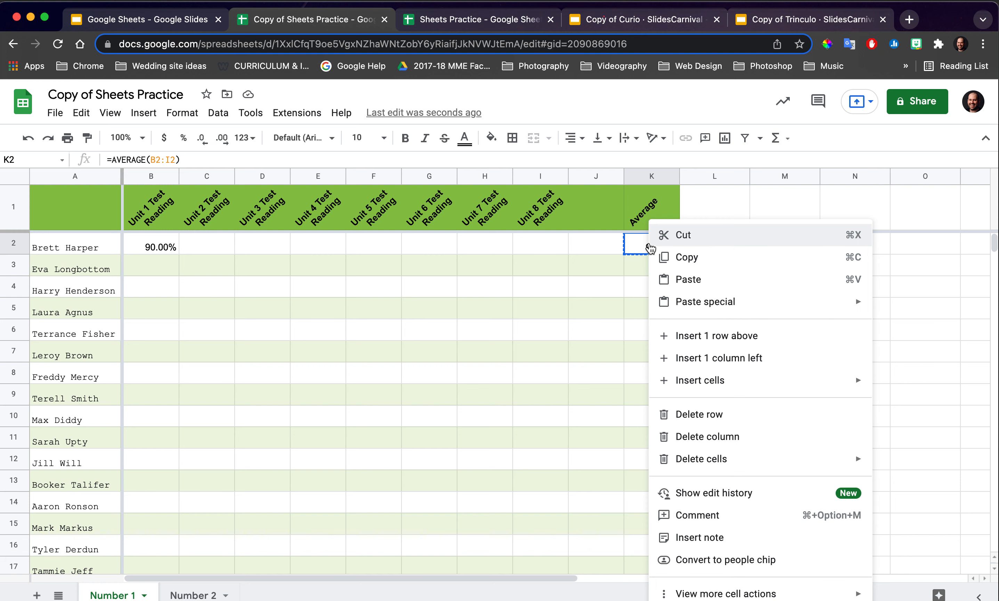
left_click(692, 254)
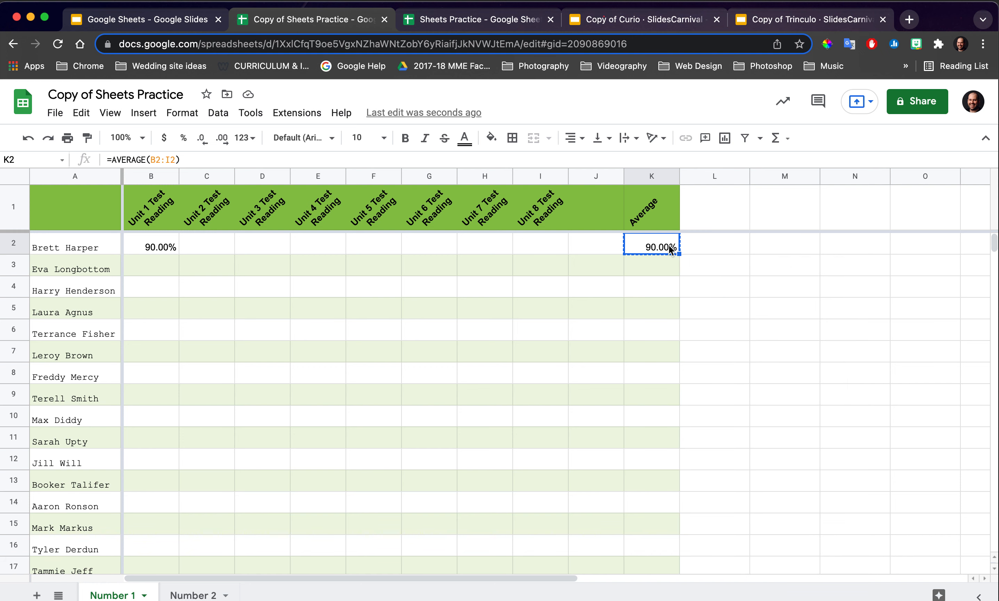
left_click(658, 270)
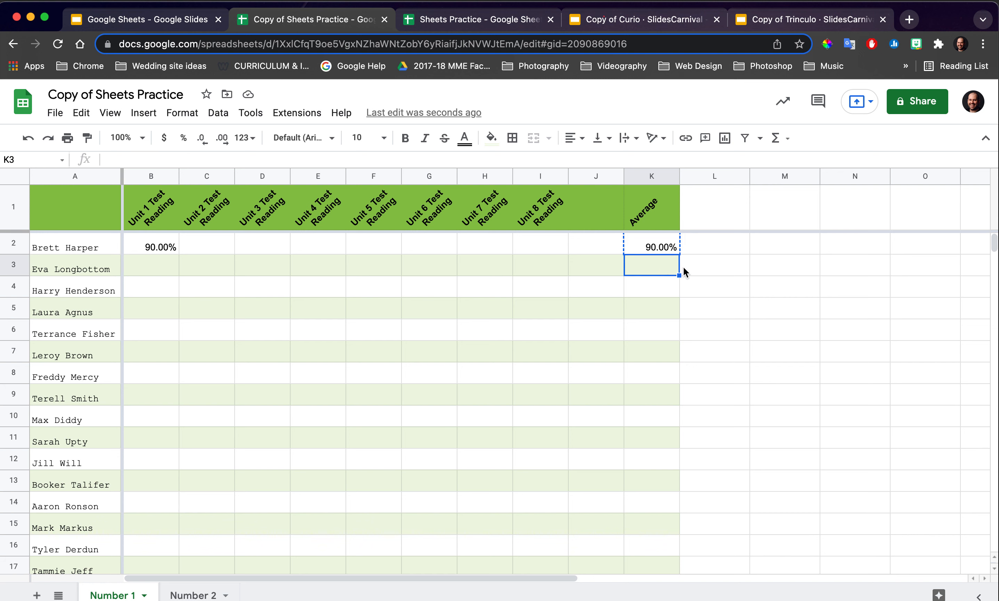
scroll(660, 271, "down", 3)
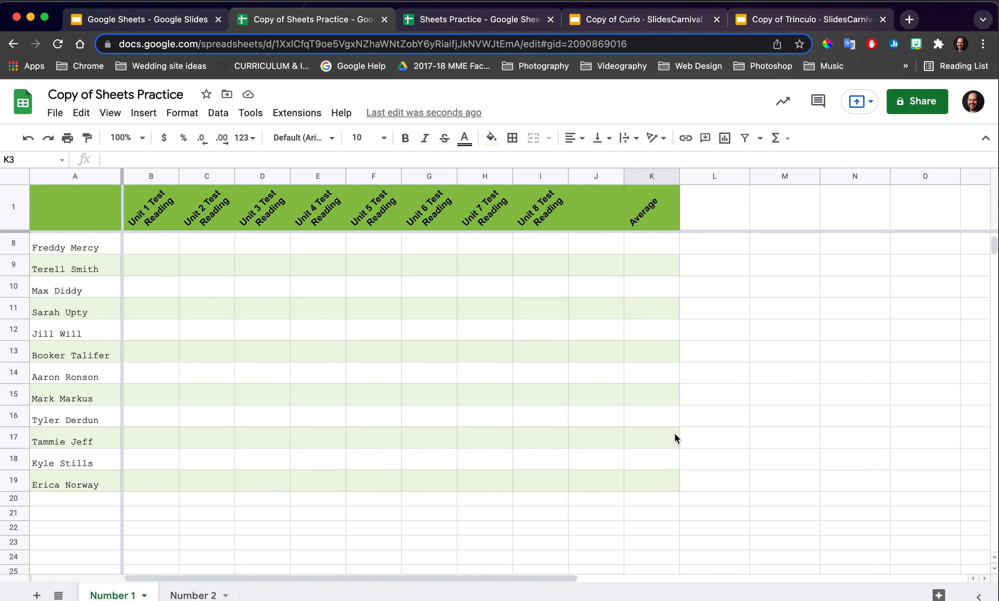
left_click(650, 479, "shift")
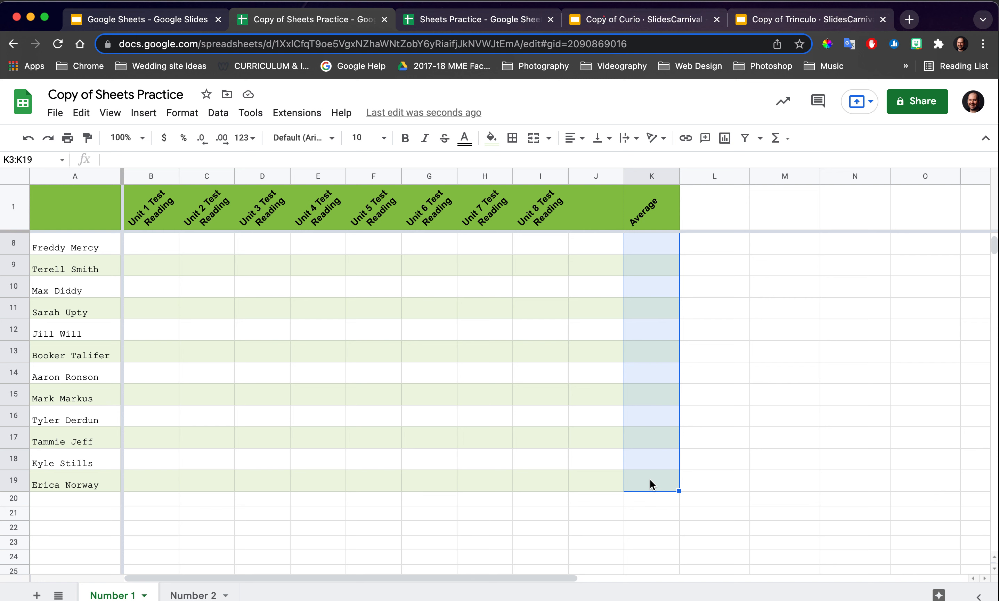
scroll(650, 479, "up", 3)
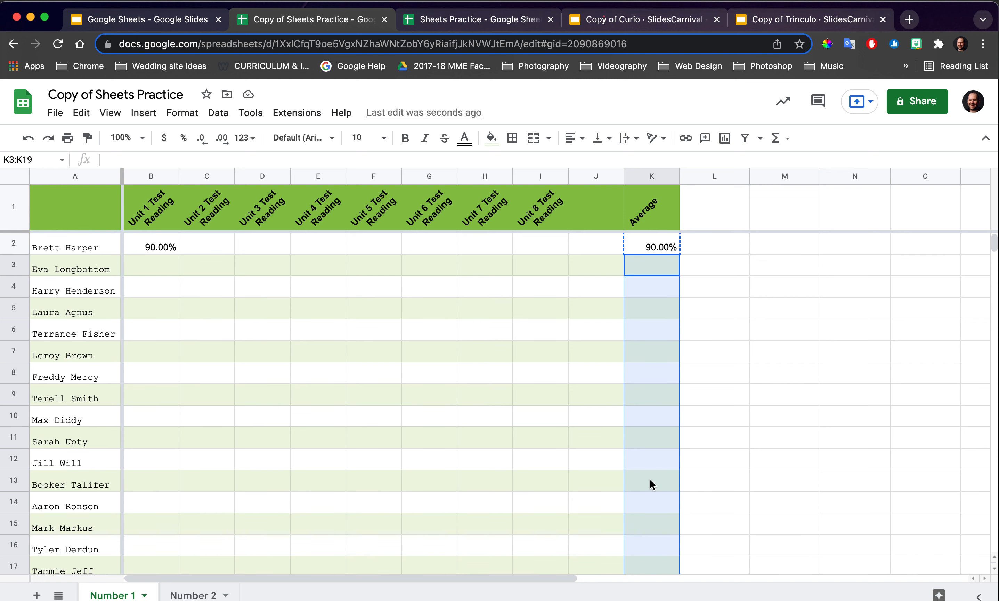
scroll(650, 479, "down", 1)
scroll(650, 478, "up", 1)
key("super+v")
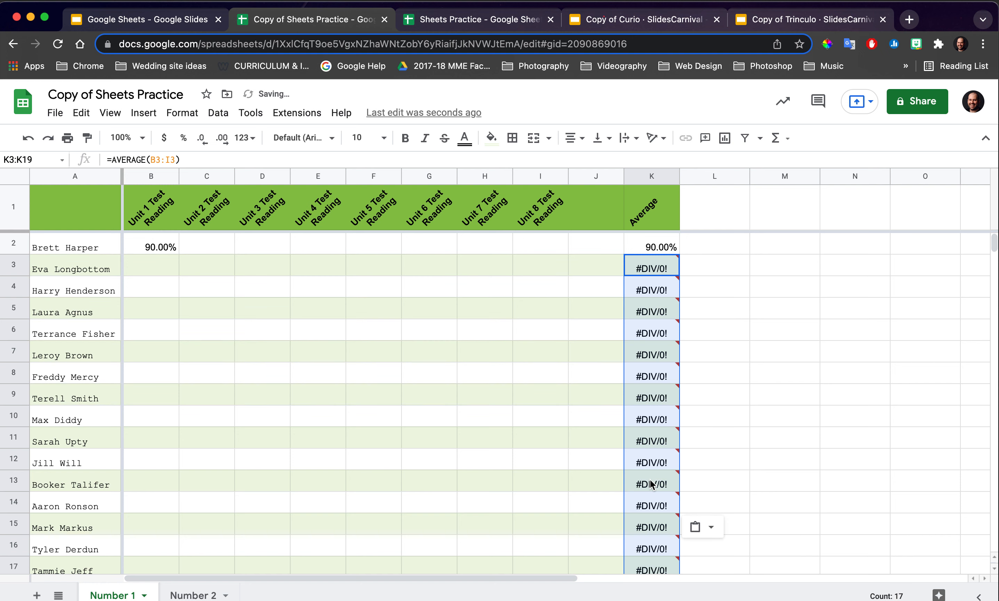
left_click(713, 353)
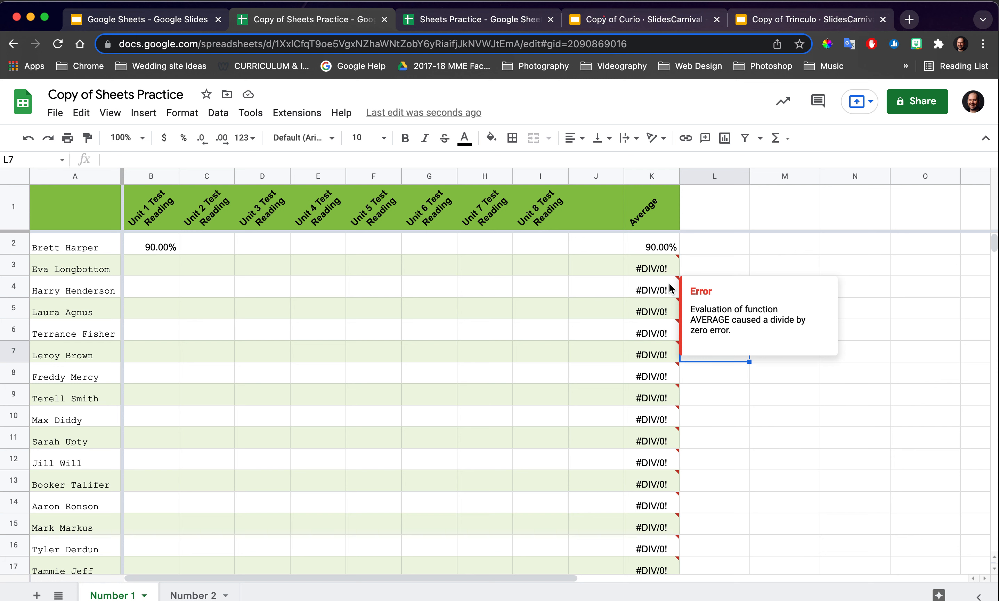
- Enter 80% as the second student's Unit 1 reading score in B3
left_click(150, 274)
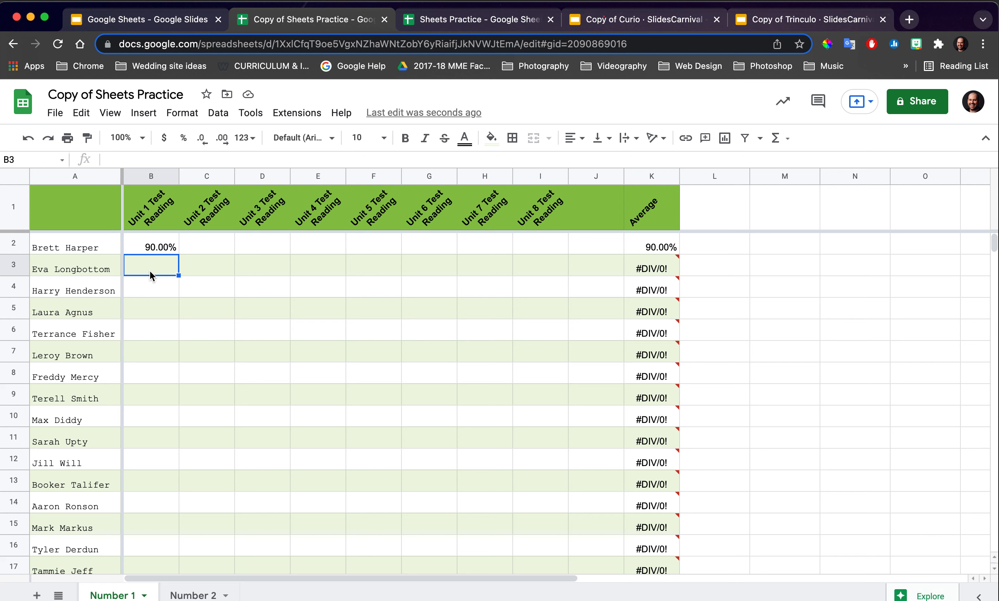
type("80%")
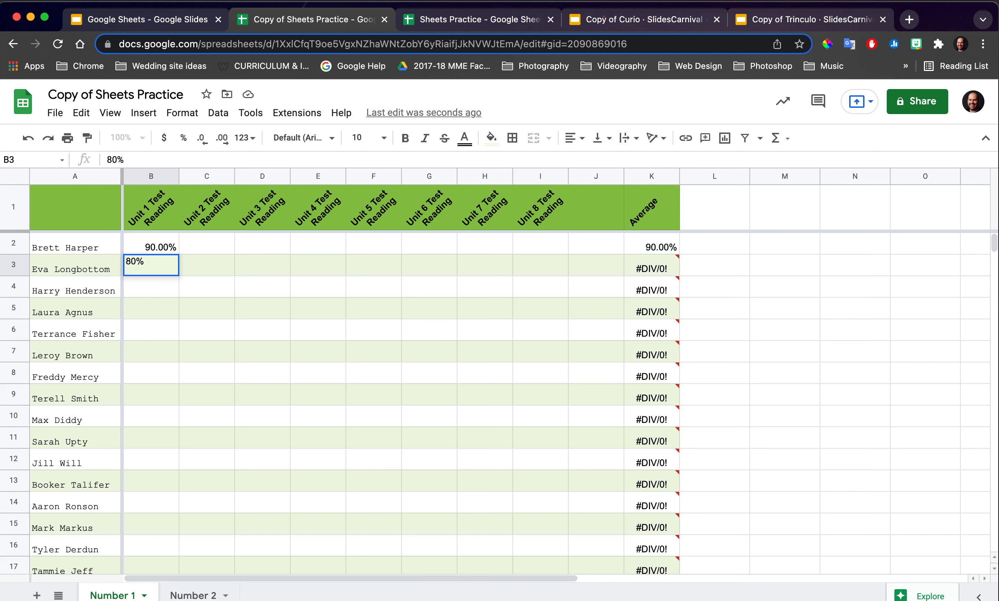
key("Return")
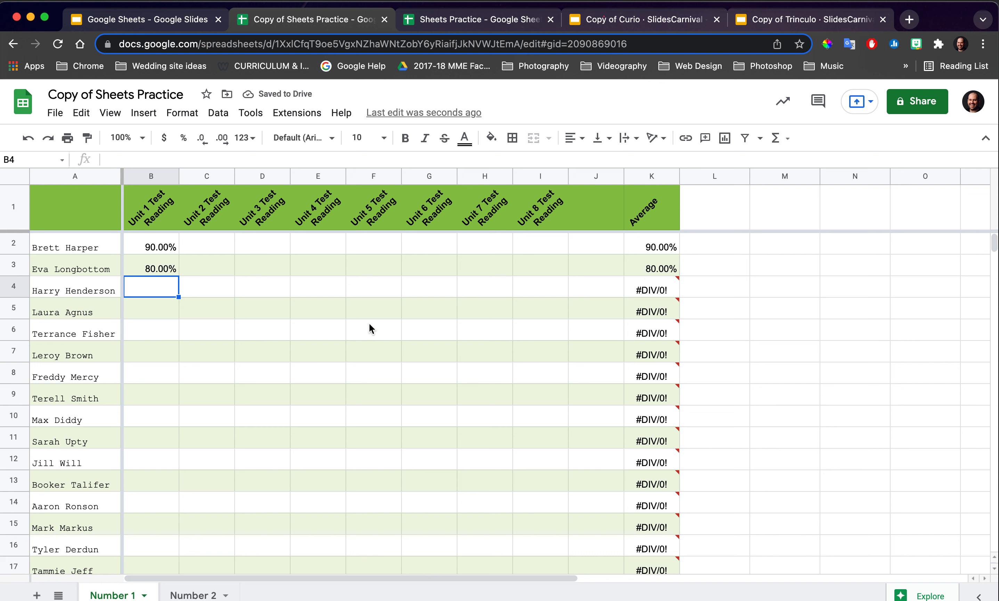
- Enter the first student's Unit 2 to Unit 8 scores in C2:I2 as 30%, 40%, 90%, 80%, 75%, 80% and 80%
left_click(220, 247)
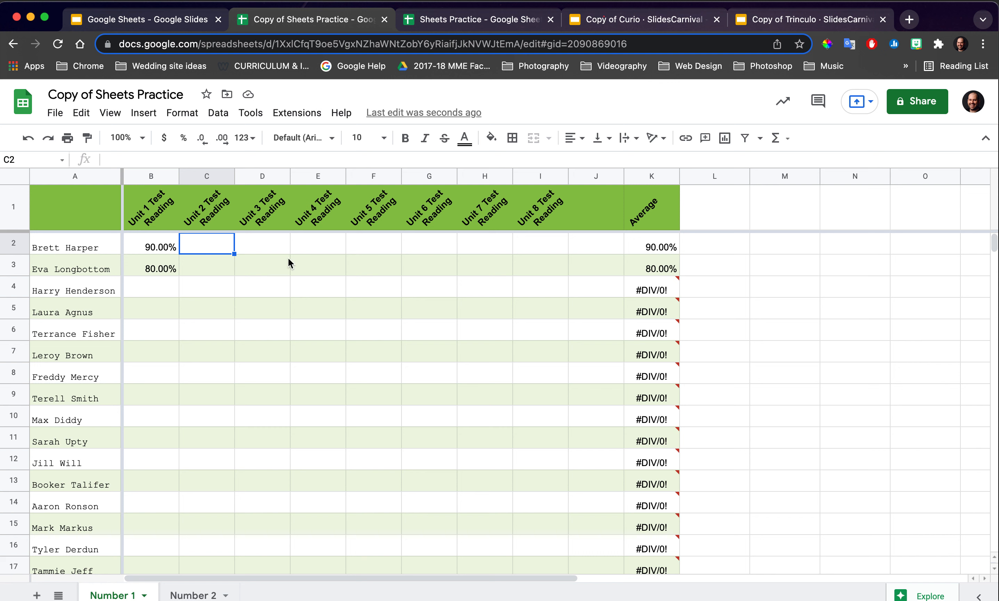
type("30")
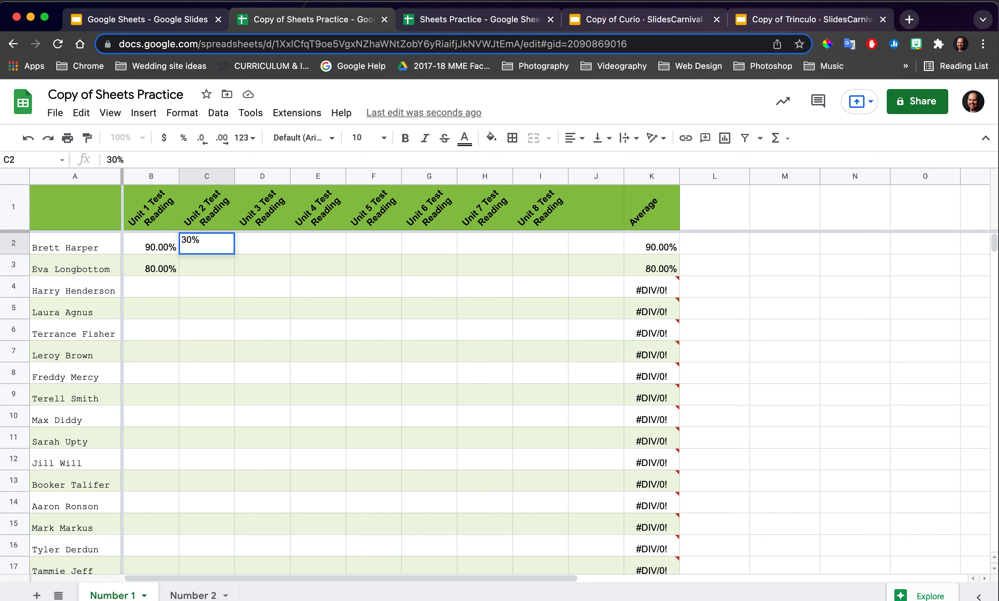
left_click(264, 248)
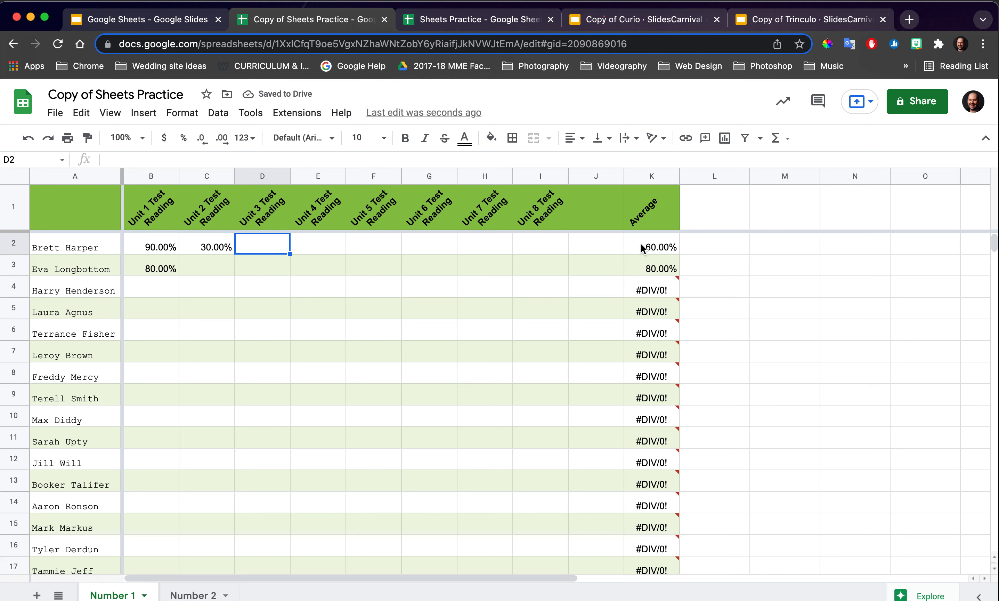
type("40")
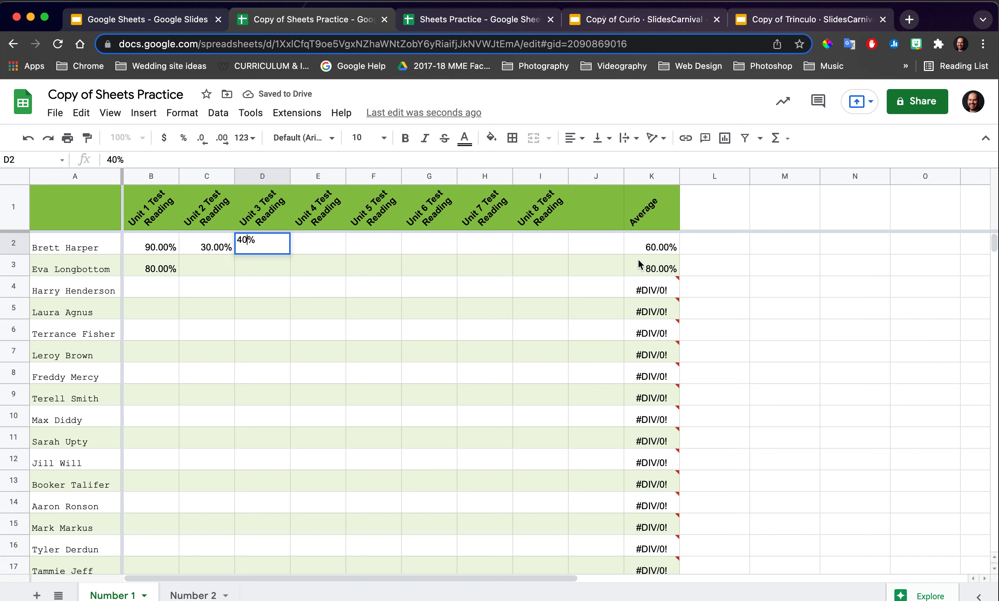
left_click(322, 251)
type("90")
left_click(396, 251)
type("80")
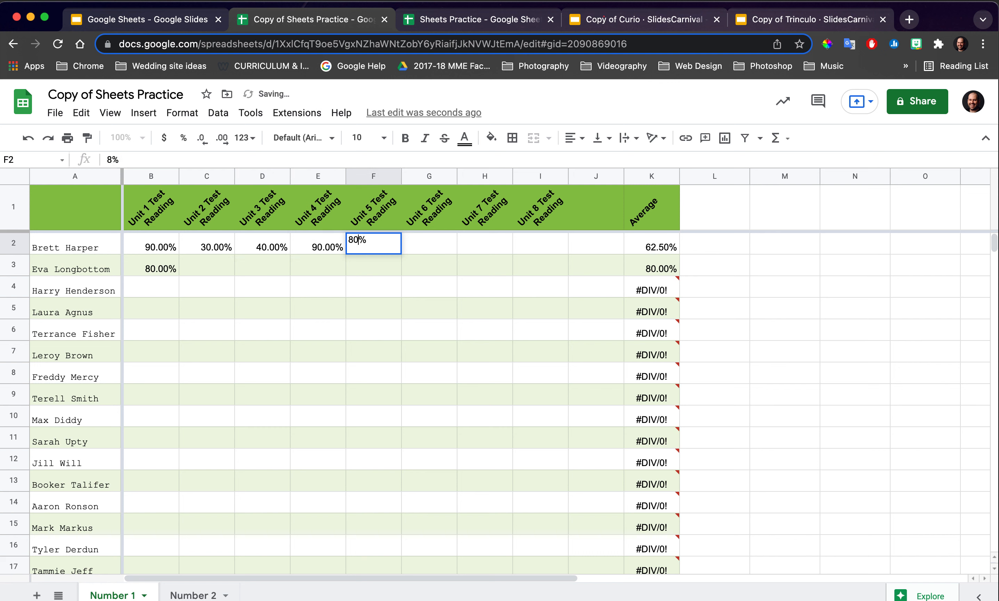
left_click(440, 249)
type("75")
left_click(490, 248)
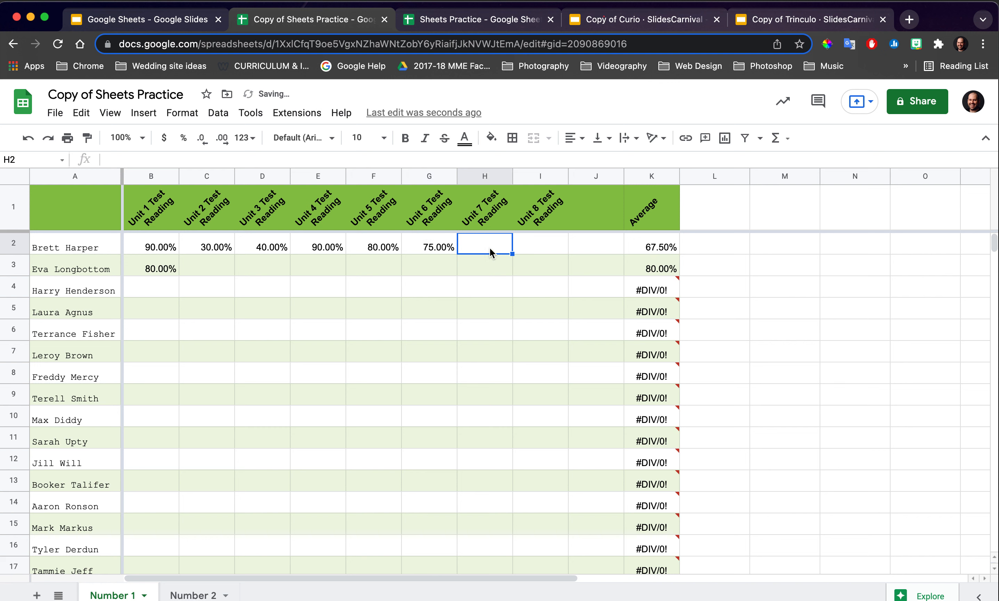
type("80")
left_click(541, 249)
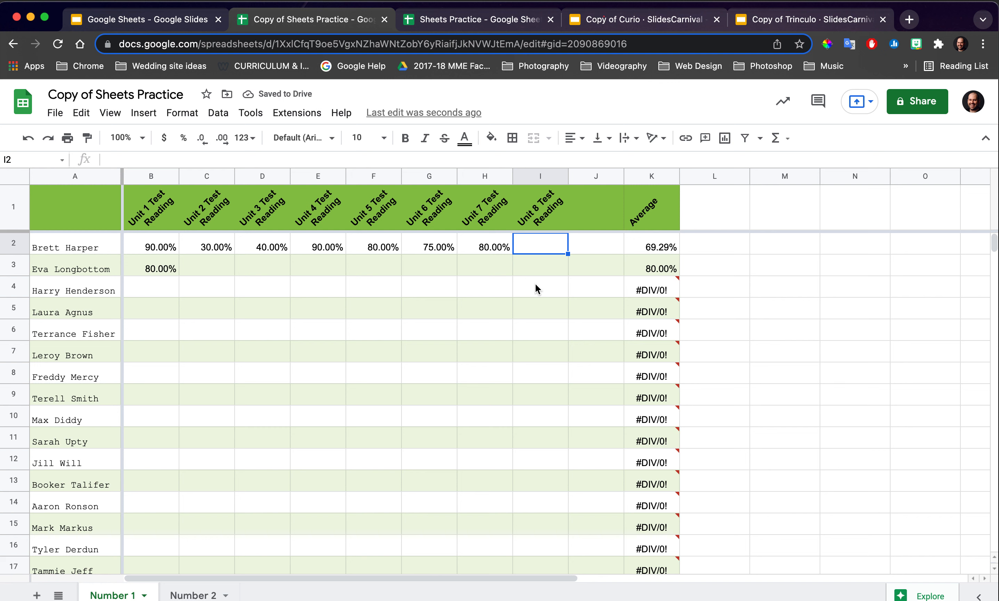
type("80")
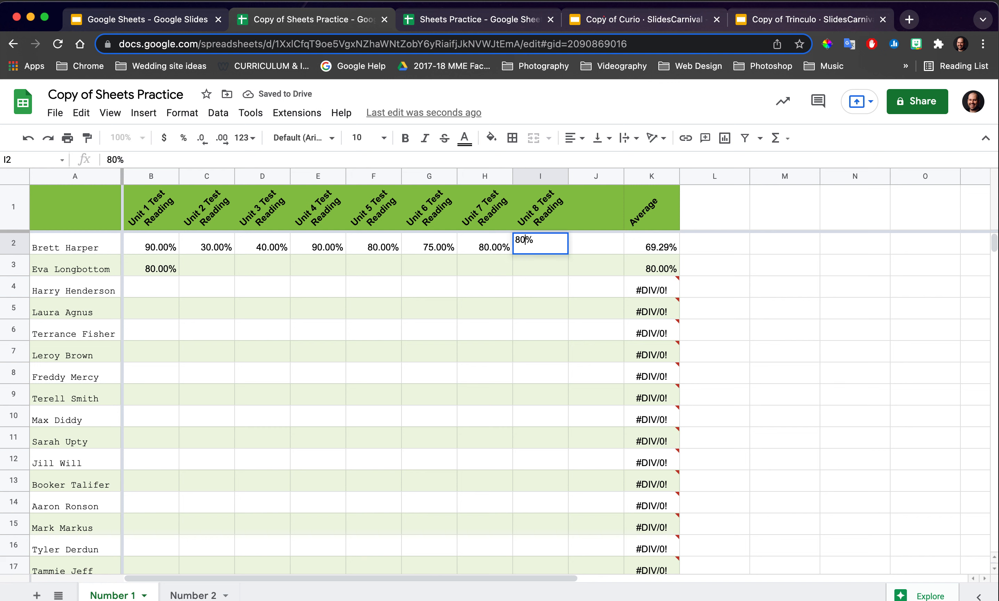
key("Return")
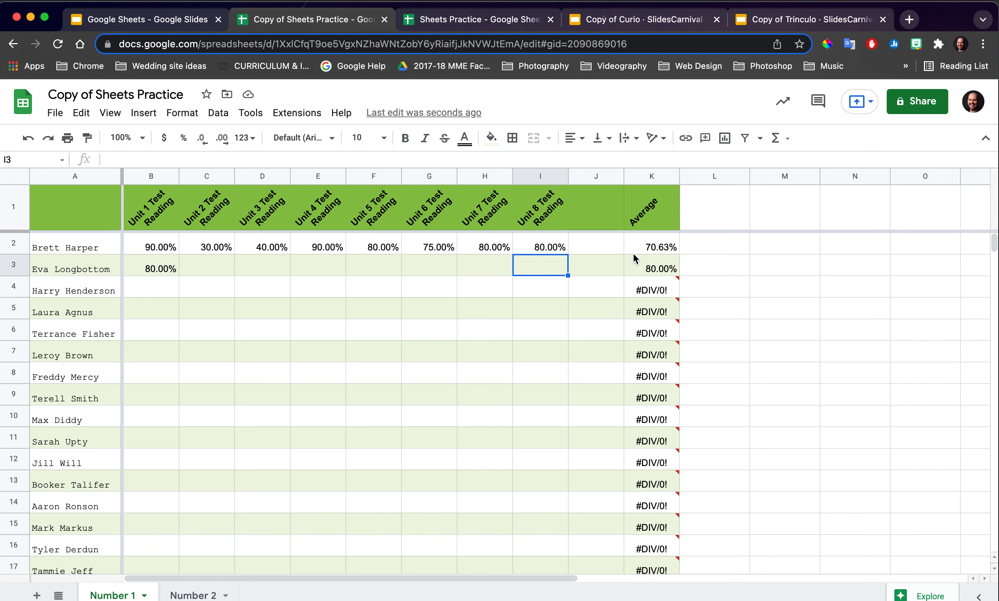
- Enter the second student's scores of 60% for Unit 2 in C3 and 90% for Unit 3 in D3
scroll(219, 282, "down", 4)
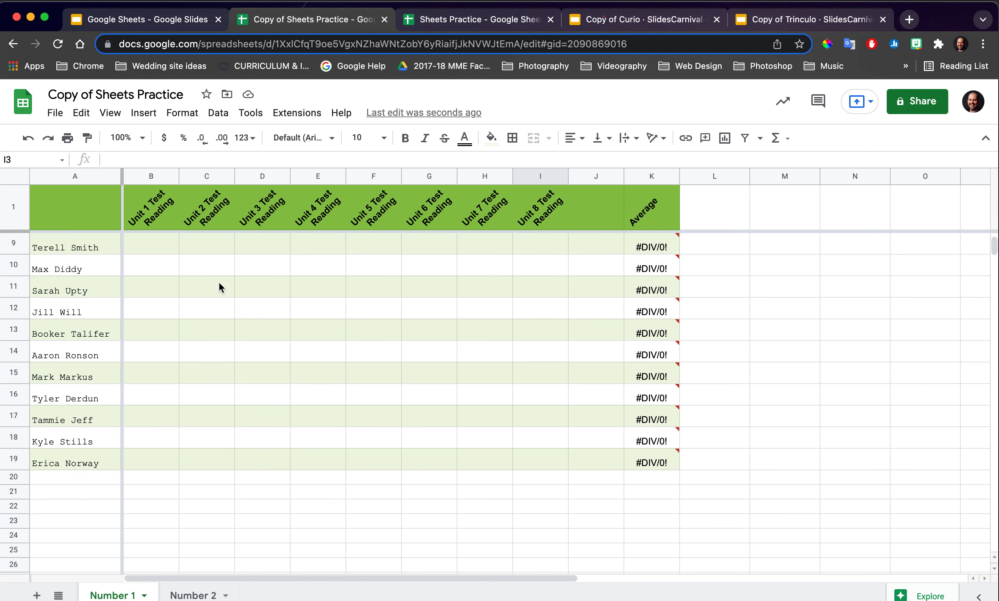
scroll(219, 283, "up", 3)
scroll(219, 283, "up", 1)
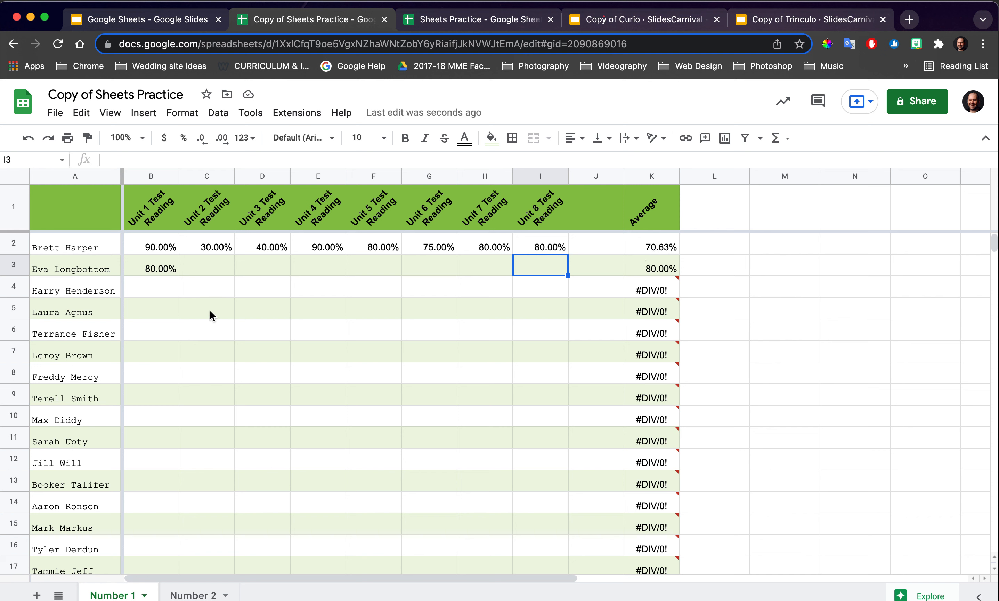
left_click(189, 270)
type("60")
key("Return")
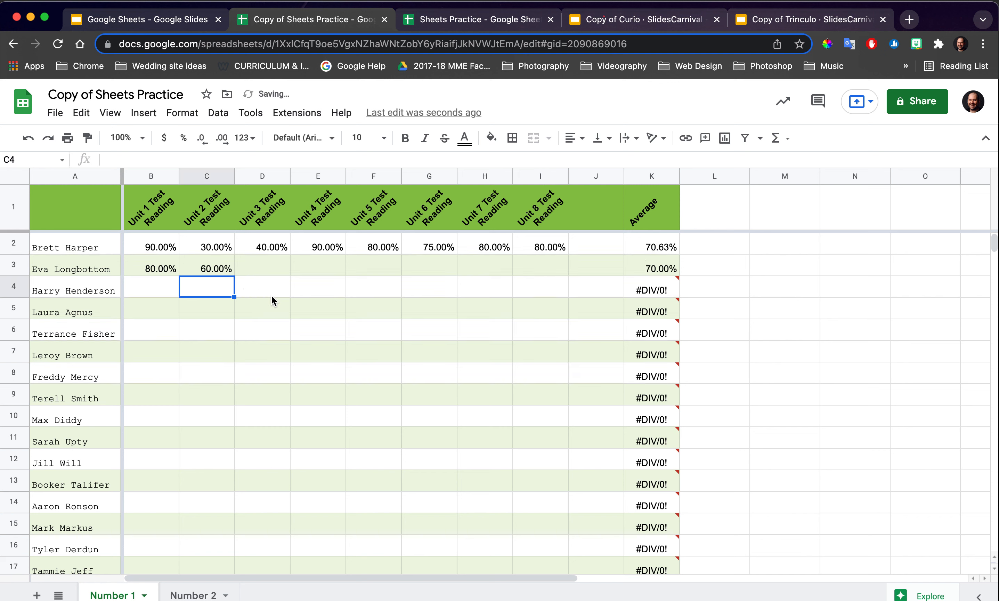
left_click(282, 270)
type("90")
key("Return")
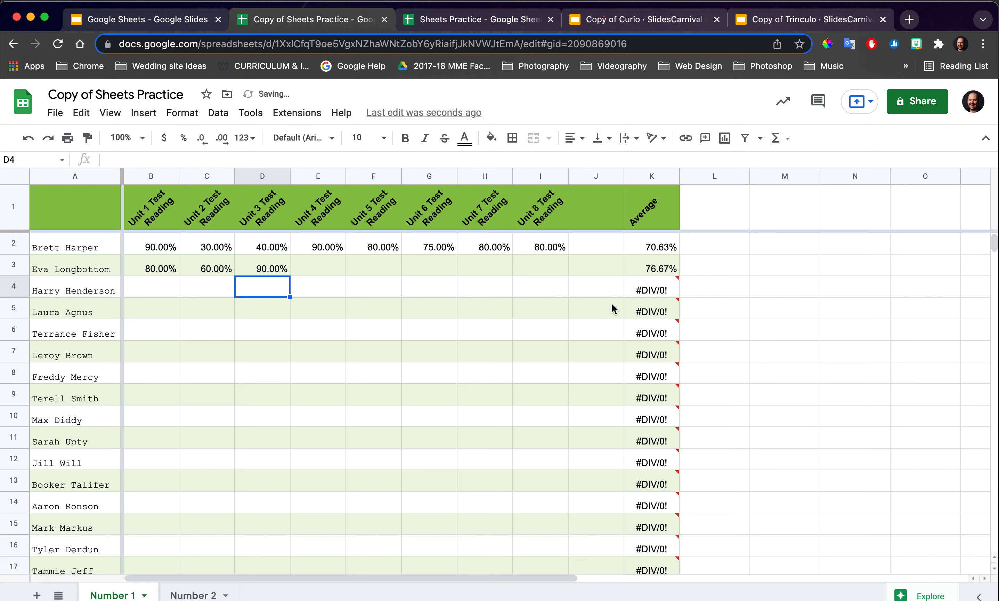
- Enter 70% as the third student's Unit 1 reading score in B4
left_click(153, 295)
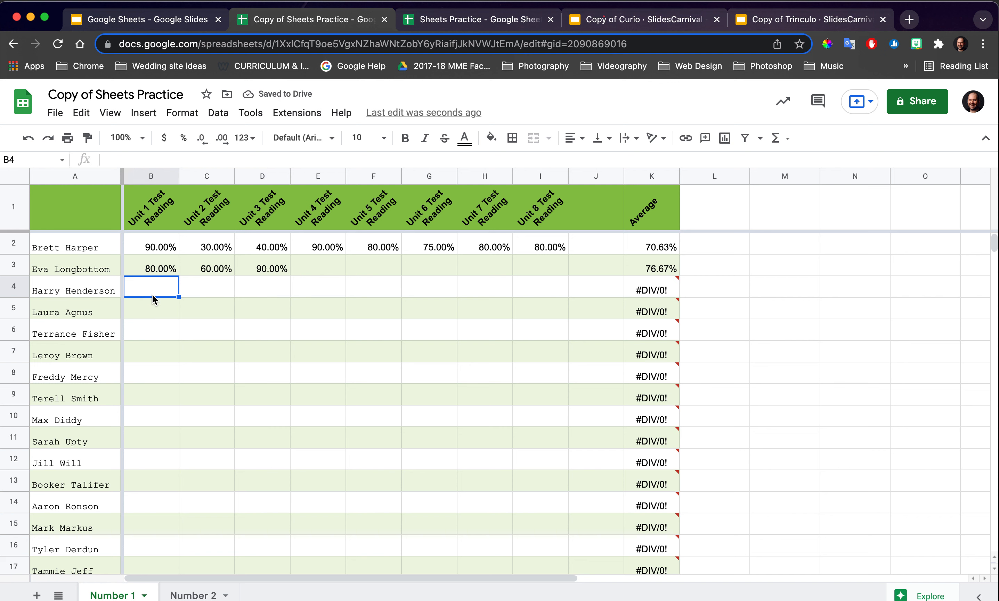
type("70")
key("Return")
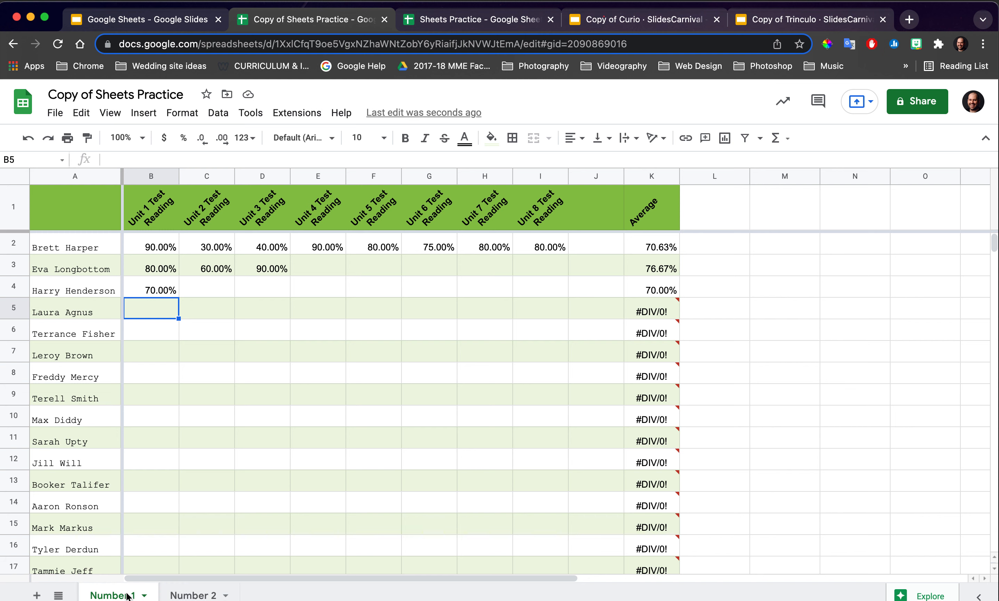
- On the Number 2 sheet, create a conditional format rule for E2 with the condition "Text is exactly"
left_click(193, 595)
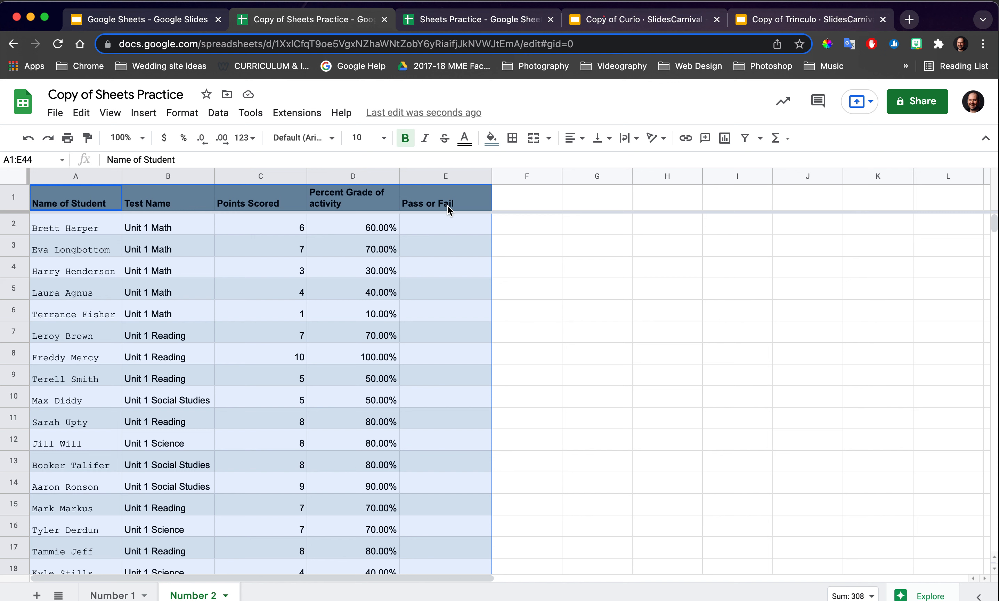
left_click(437, 227)
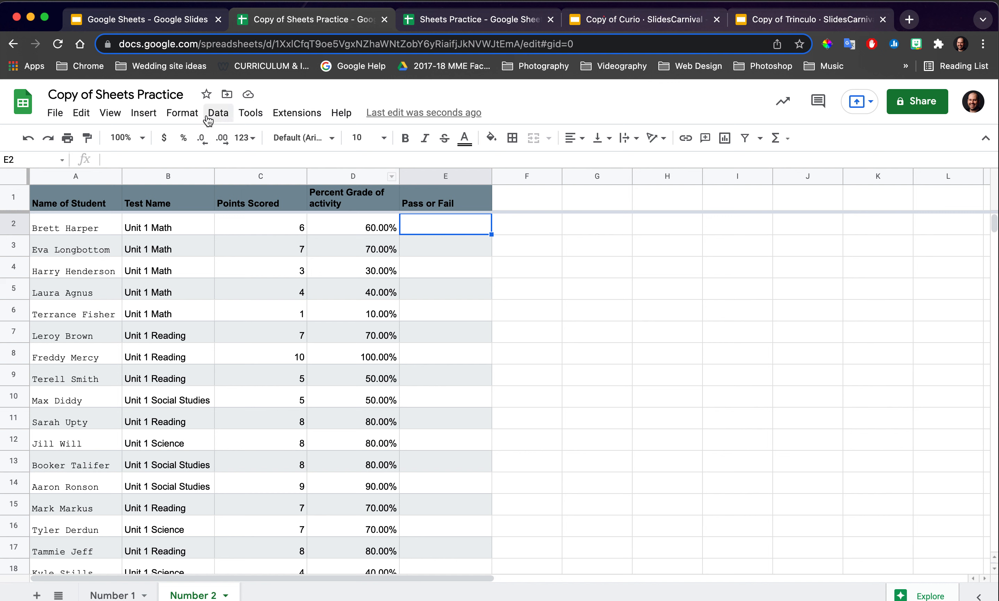
left_click(182, 115)
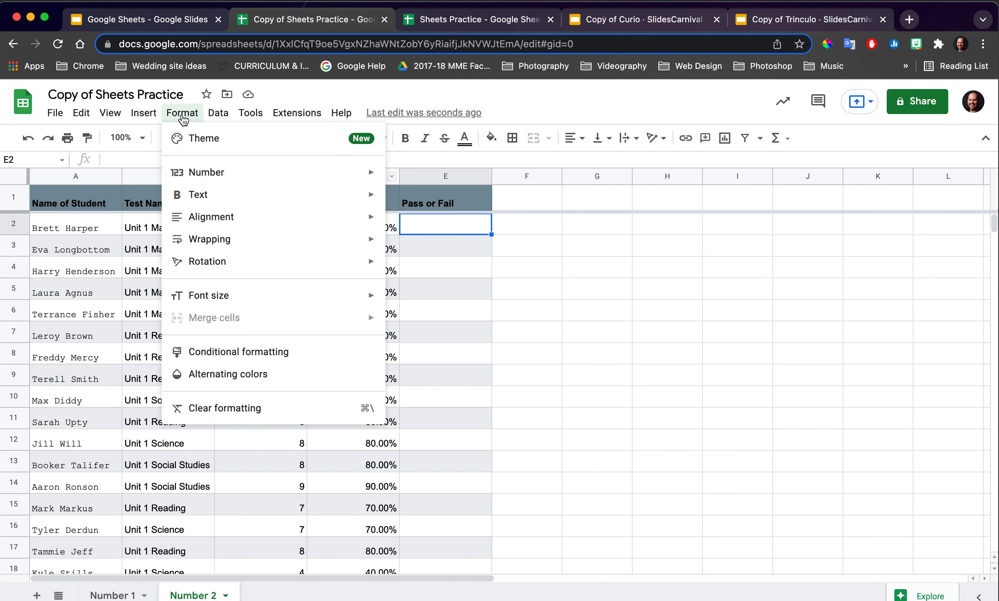
left_click(265, 356)
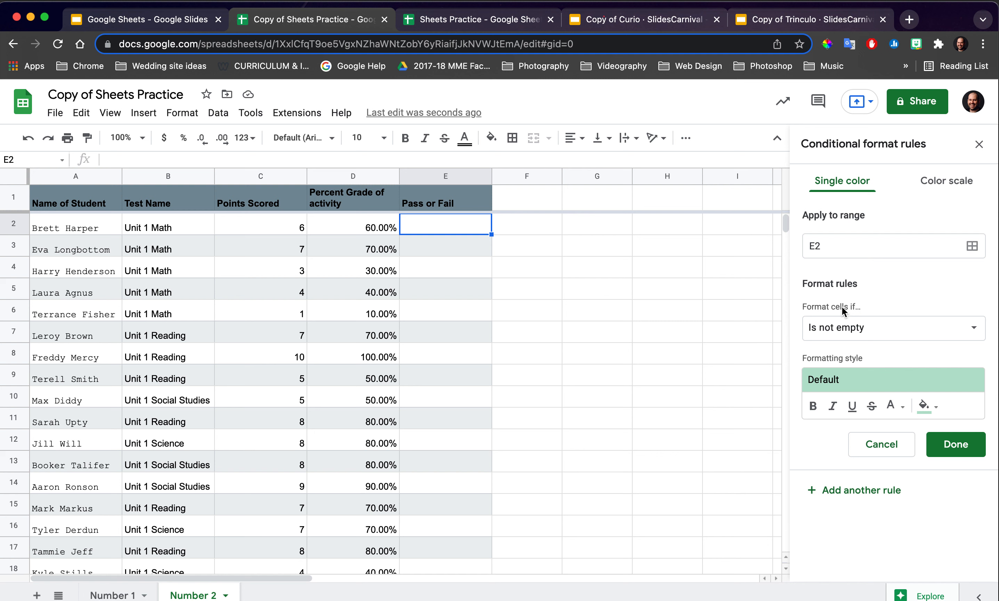
left_click(860, 328)
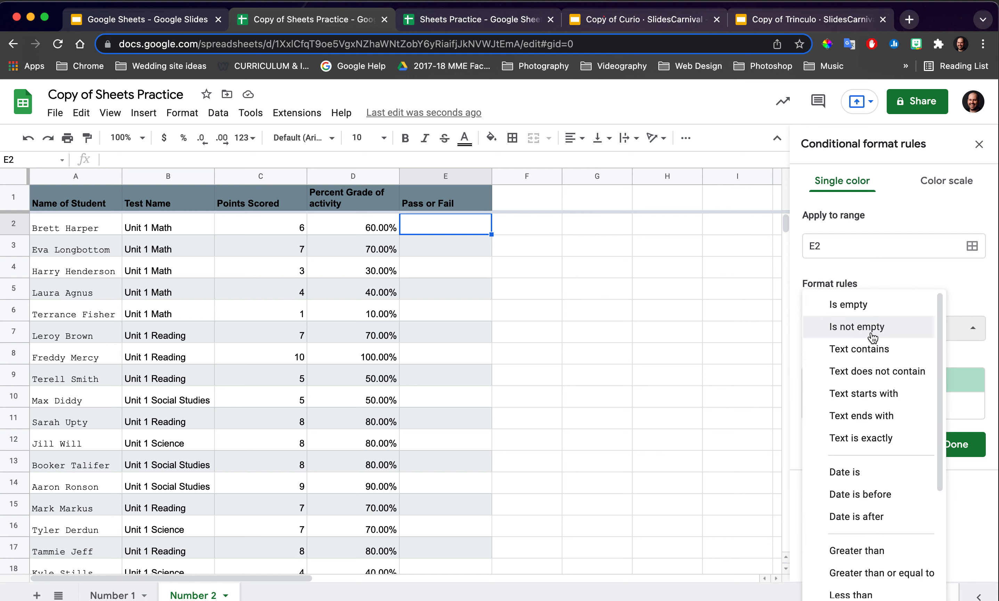
scroll(872, 336, "down", 5)
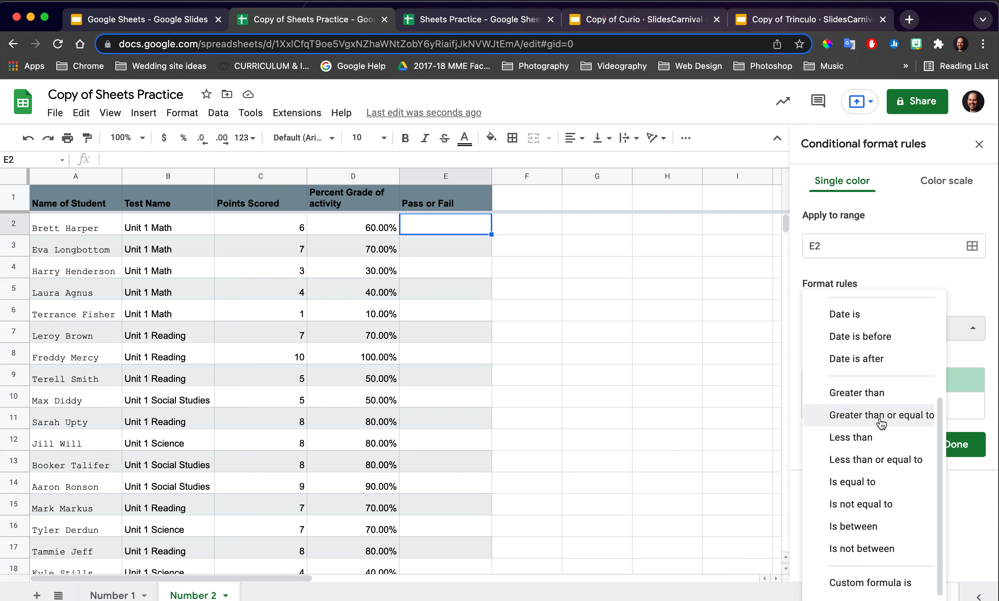
scroll(880, 423, "up", 3)
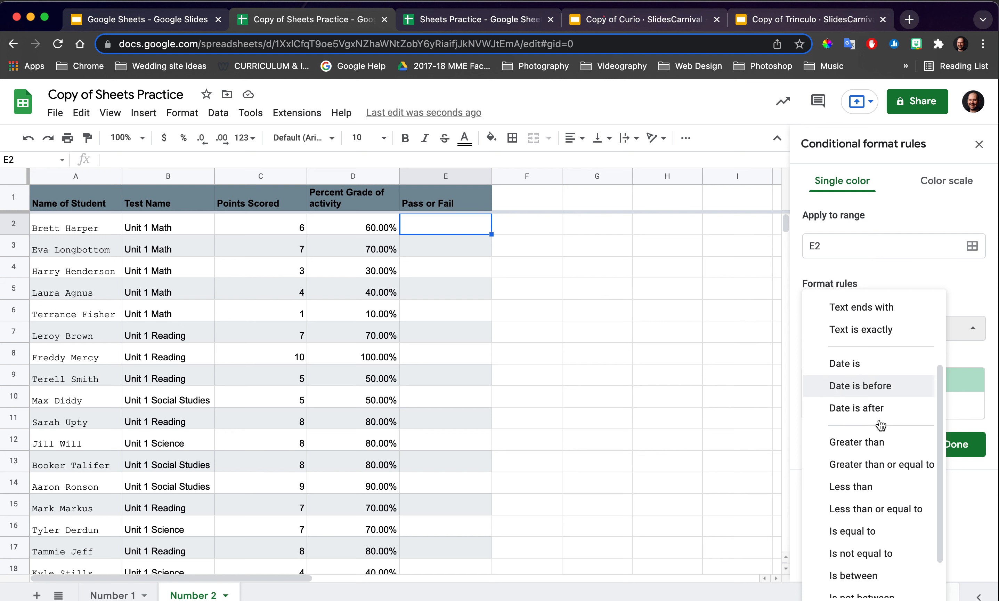
scroll(871, 466, "up", 2)
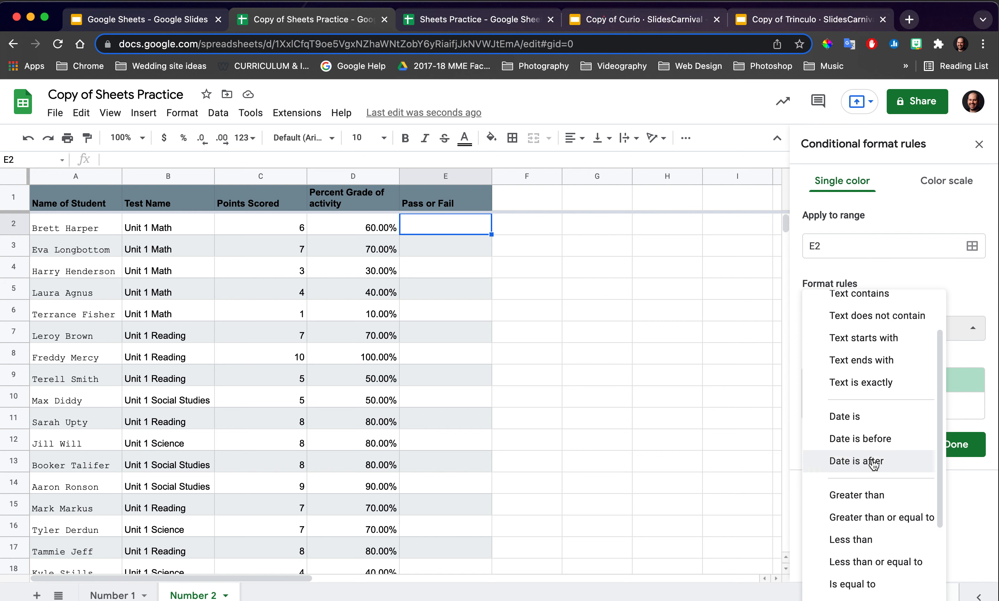
scroll(865, 429, "up", 2)
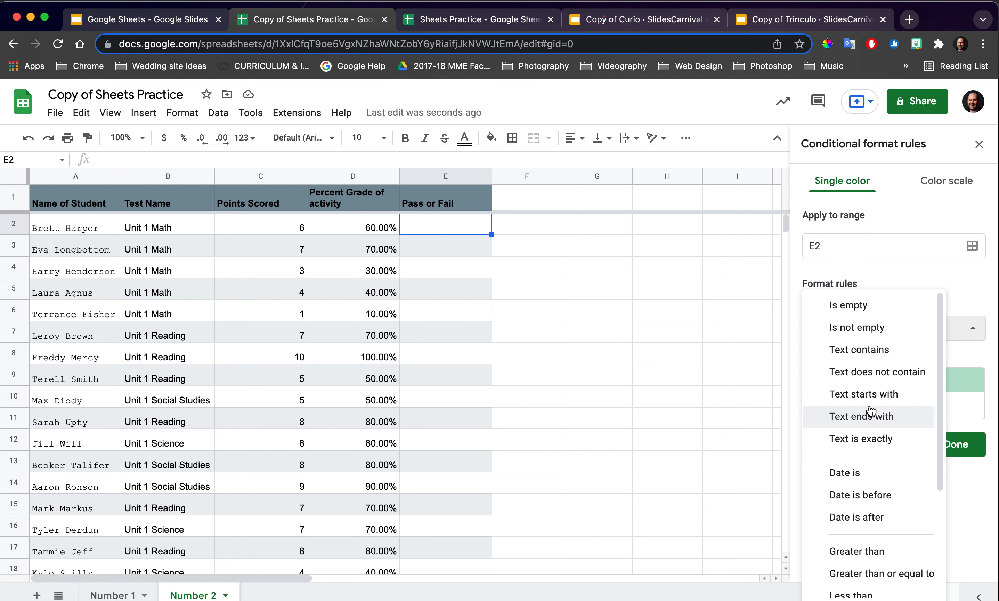
left_click(865, 439)
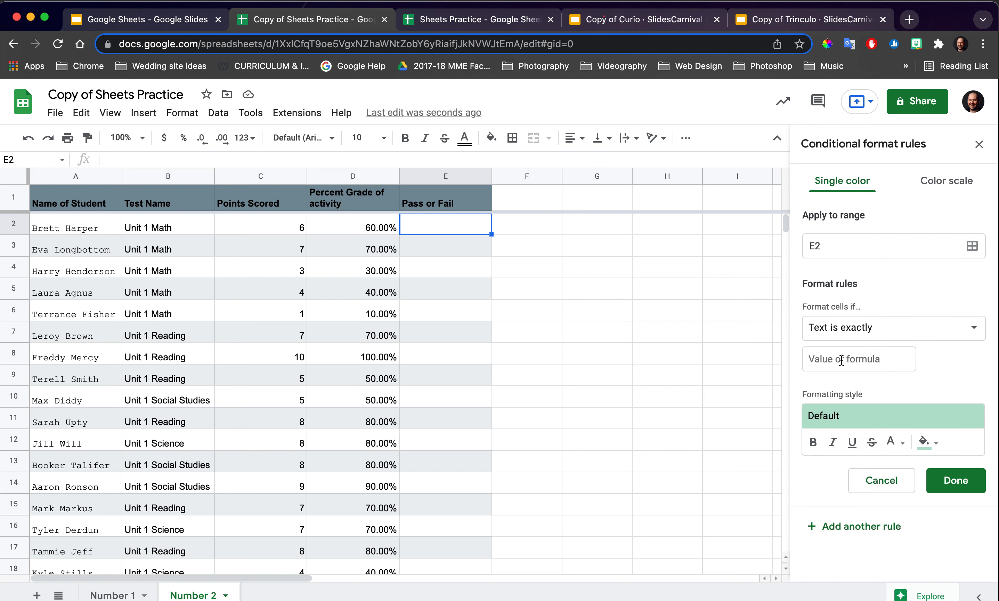
- Set the rule's text to "pass" and its fill colour to a medium green
left_click(870, 361)
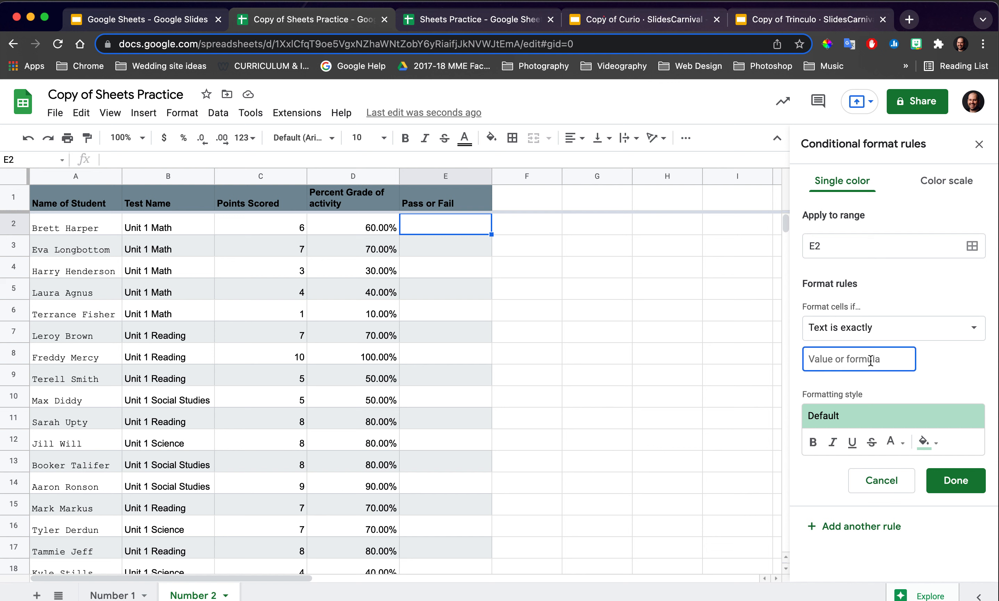
type("pass")
left_click(929, 442)
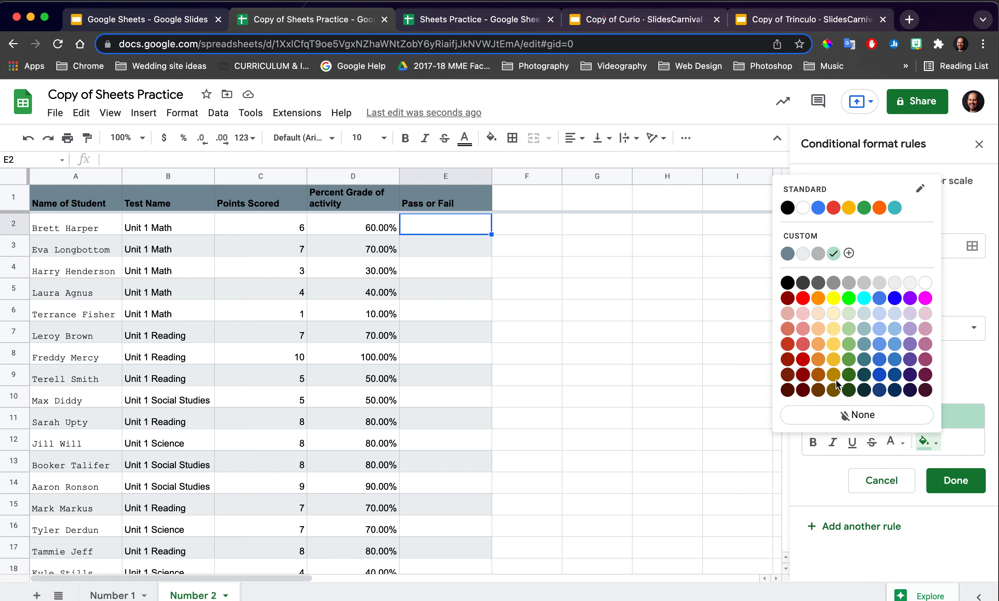
left_click(851, 344)
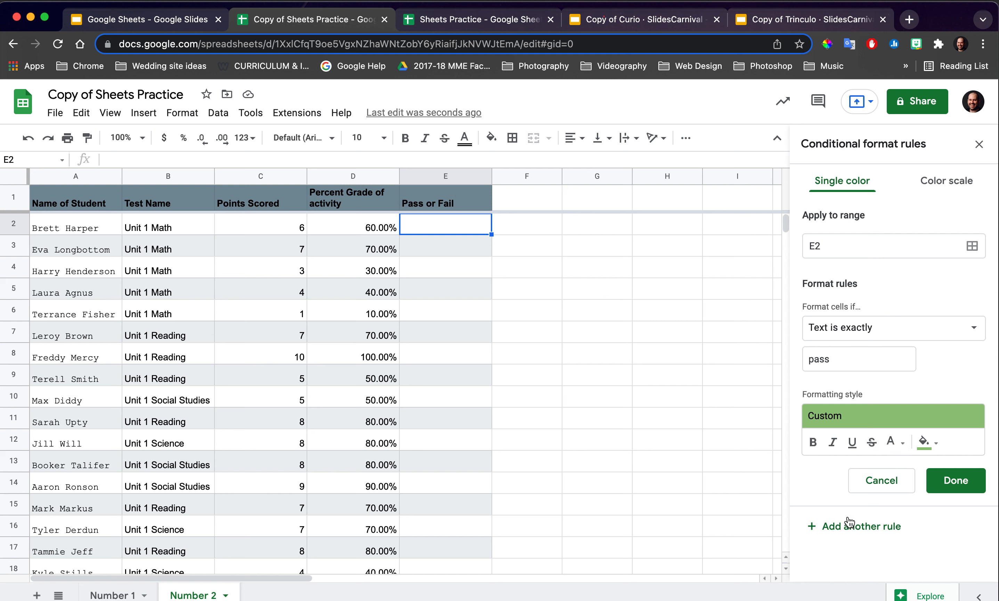
- Add a second rule for E2 that fills the cell dark red when the text is exactly "fail", and save it
left_click(846, 531)
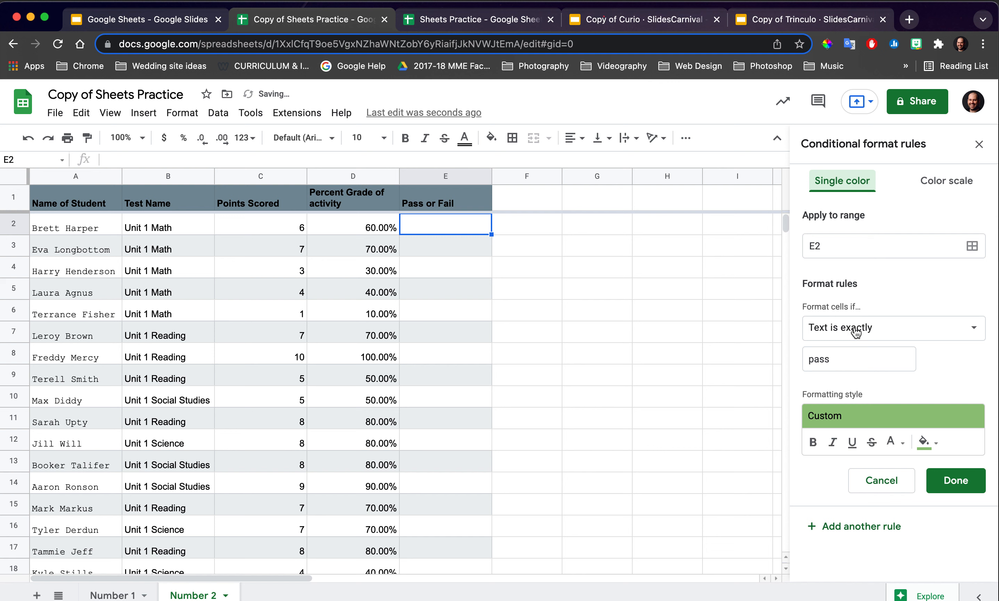
left_click_drag(842, 349, 796, 364)
type("fail")
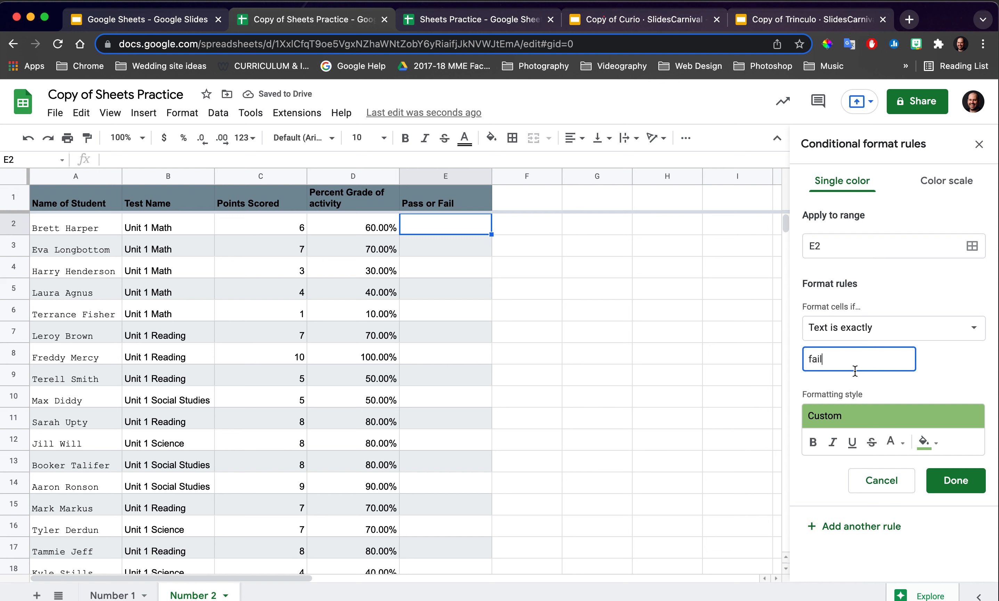
left_click(926, 441)
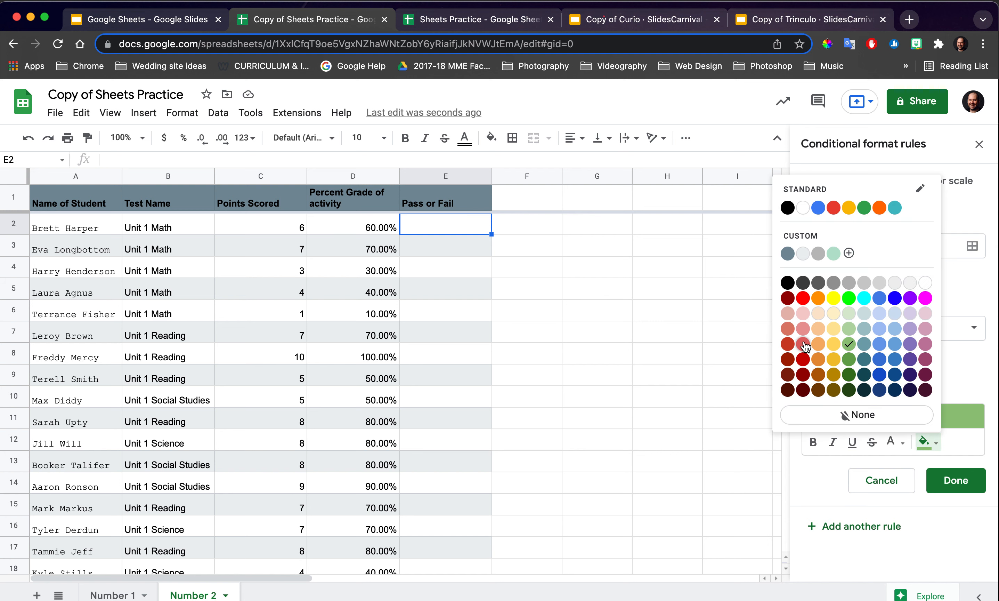
left_click(803, 342)
left_click(926, 442)
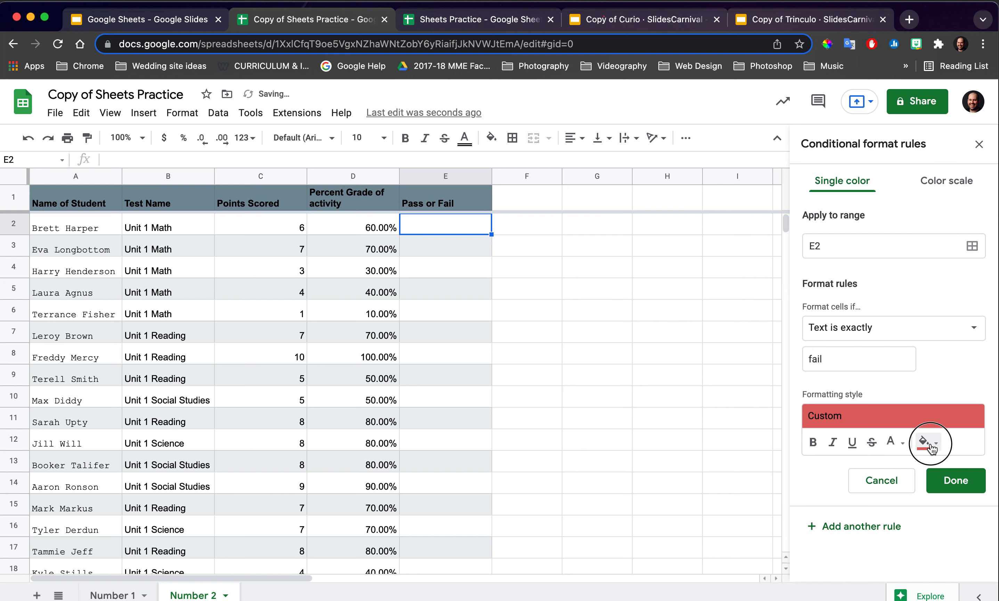
left_click(788, 344)
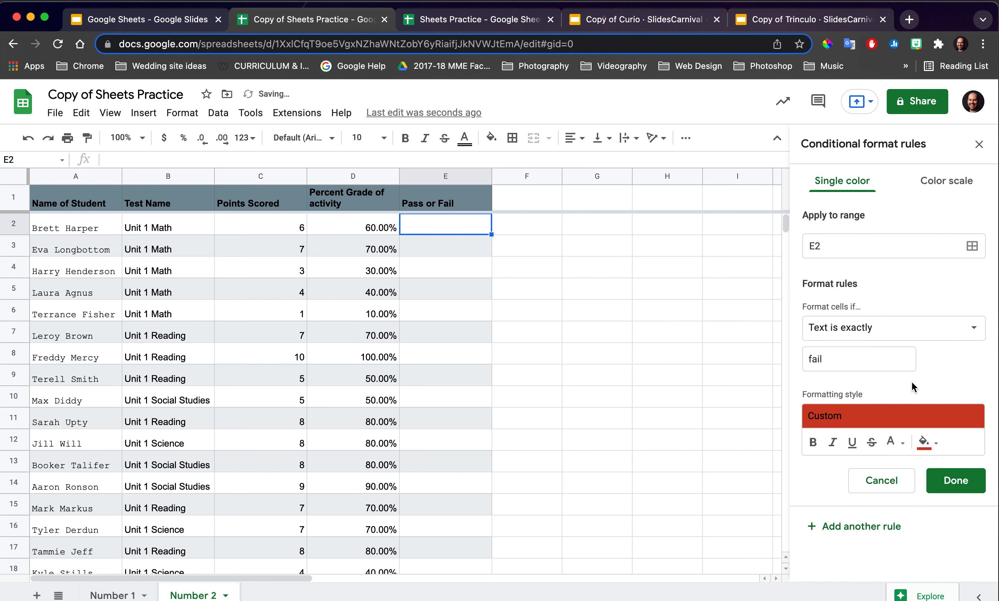
left_click(953, 481)
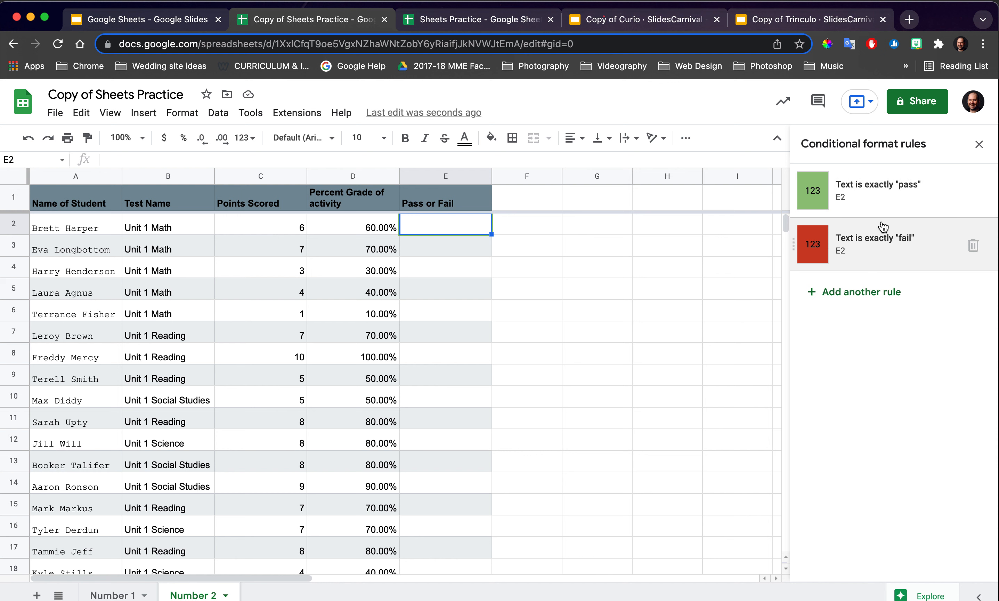
- Copy cell E2 together with its conditional formatting
left_click(524, 225)
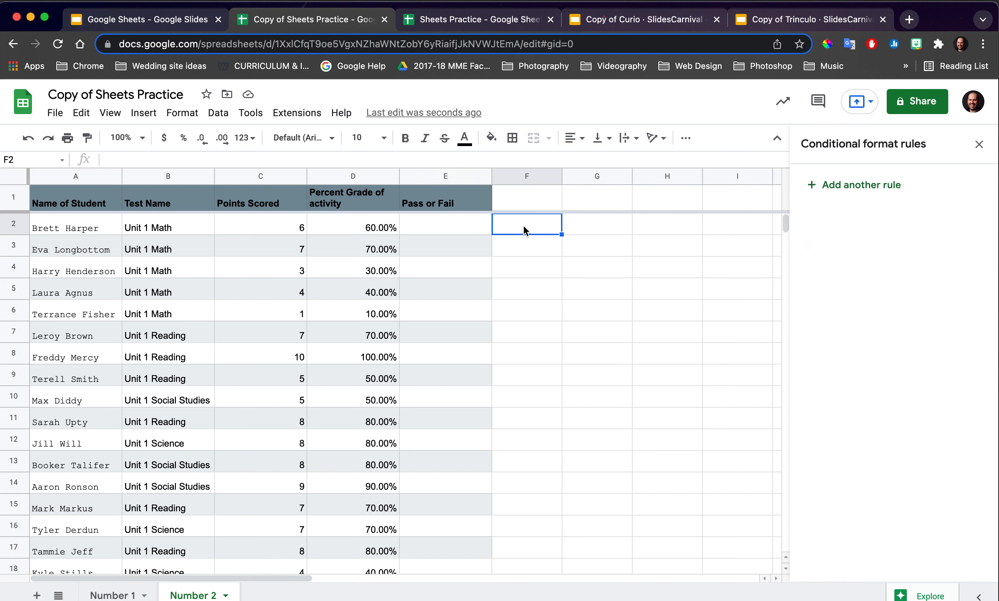
left_click(462, 226)
left_click(455, 244)
key("Down")
left_click(456, 228)
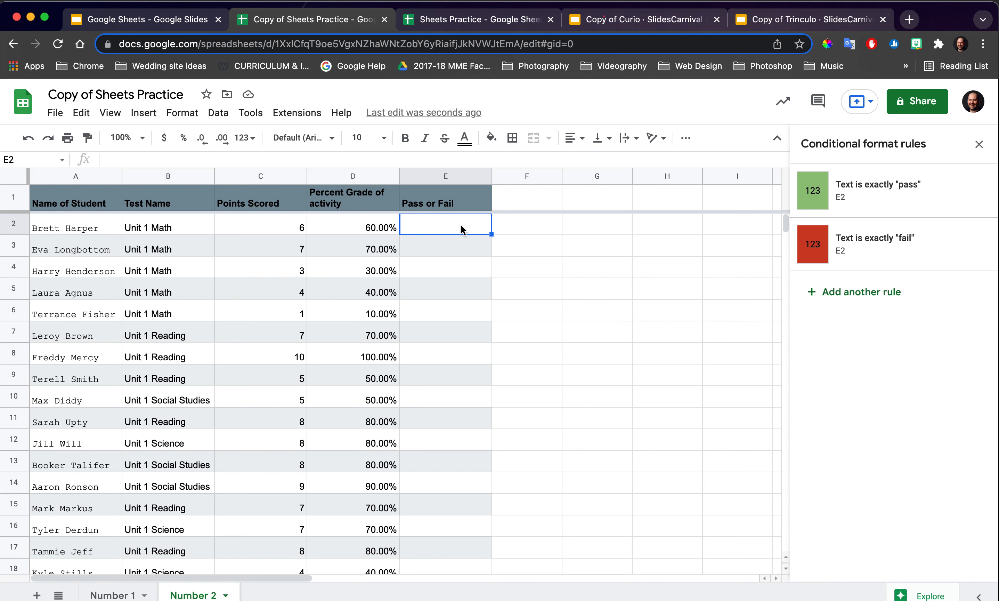
right_click(452, 223)
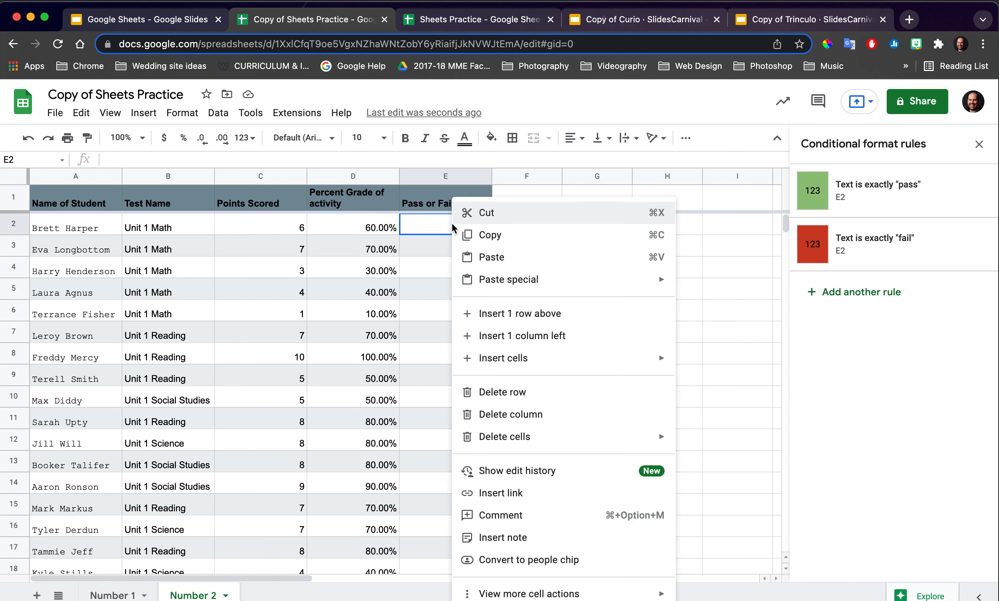
left_click(479, 235)
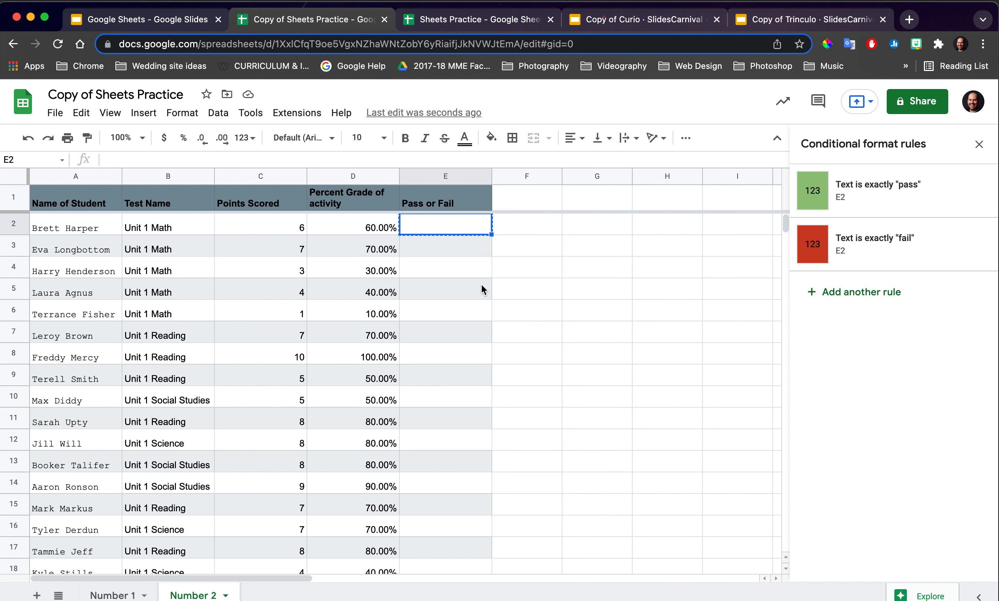
left_click(447, 248)
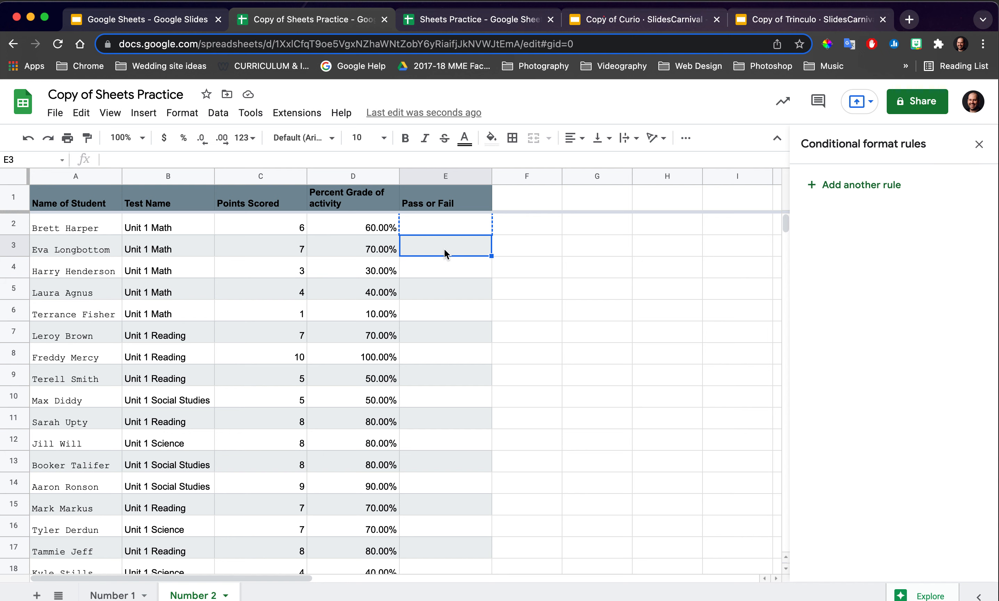
scroll(444, 250, "down", 2)
scroll(444, 249, "down", 10)
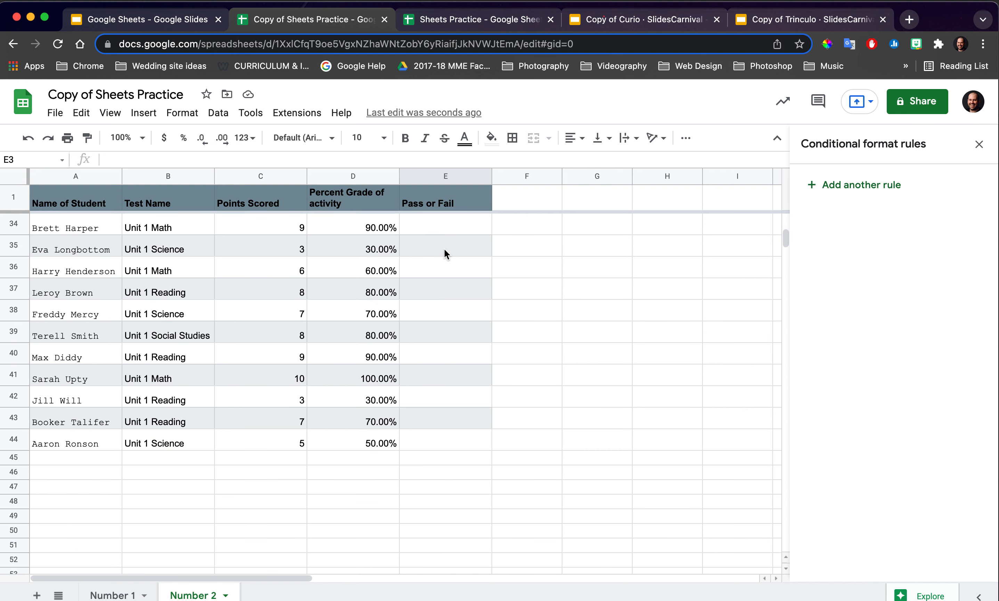
left_click(440, 355, "shift")
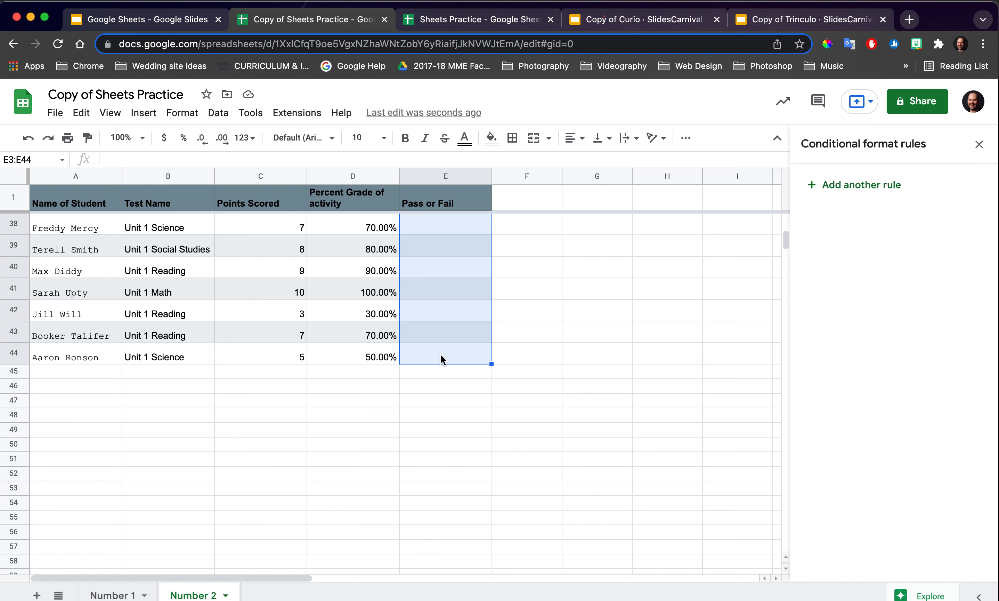
scroll(441, 355, "up", 12)
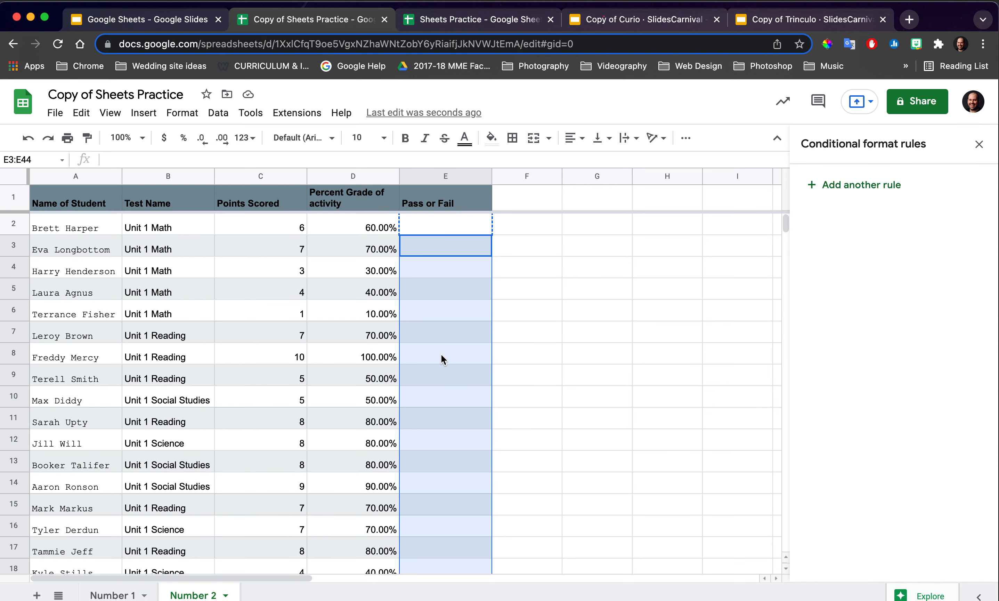
- Paste the copied cell into E3:E44 to extend both rules down the Pass or Fail column
left_click(441, 250)
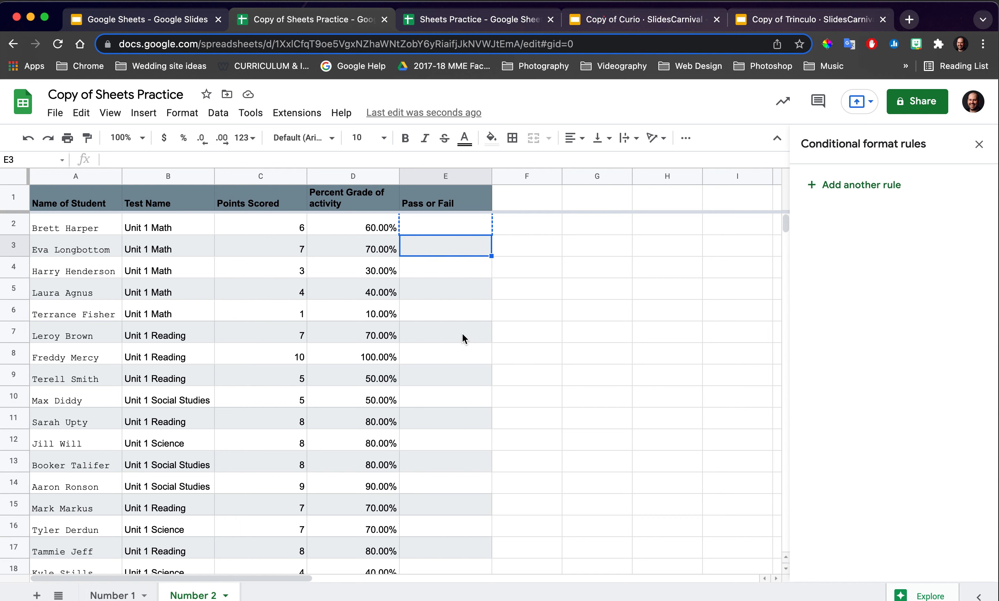
scroll(462, 333, "down", 10)
left_click(448, 500, "shift")
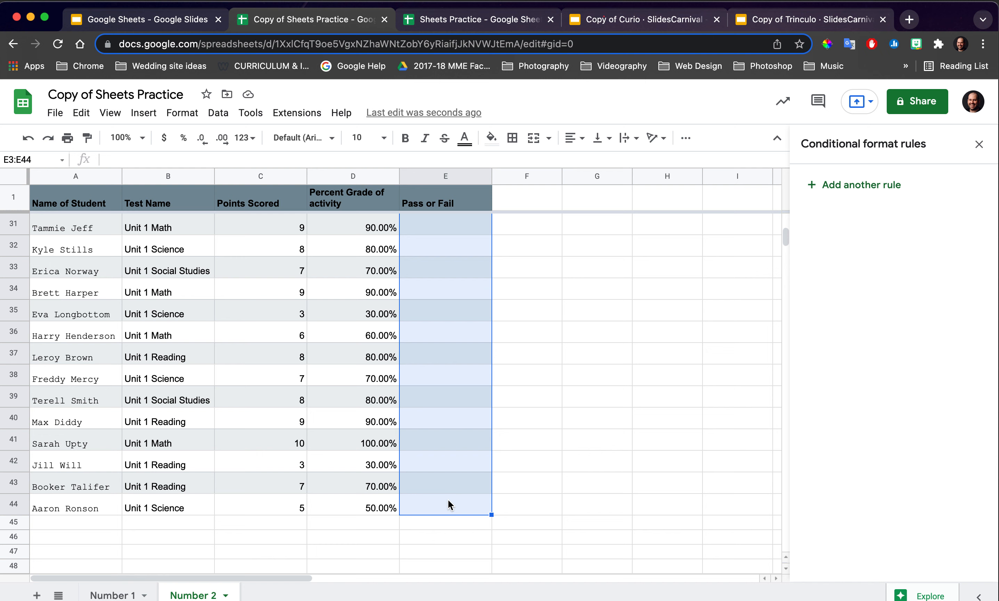
scroll(458, 452, "up", 10)
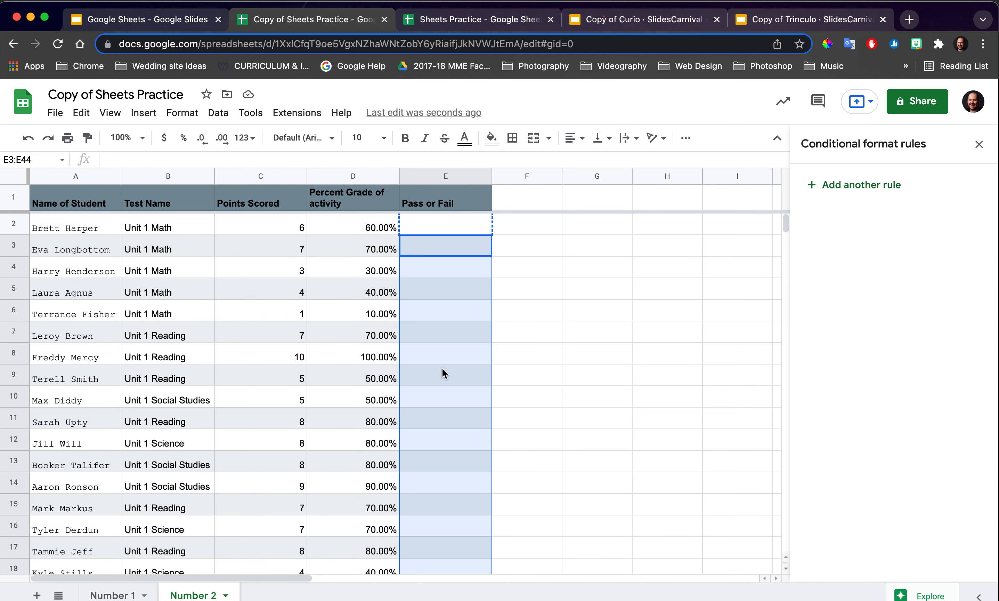
left_click(81, 112)
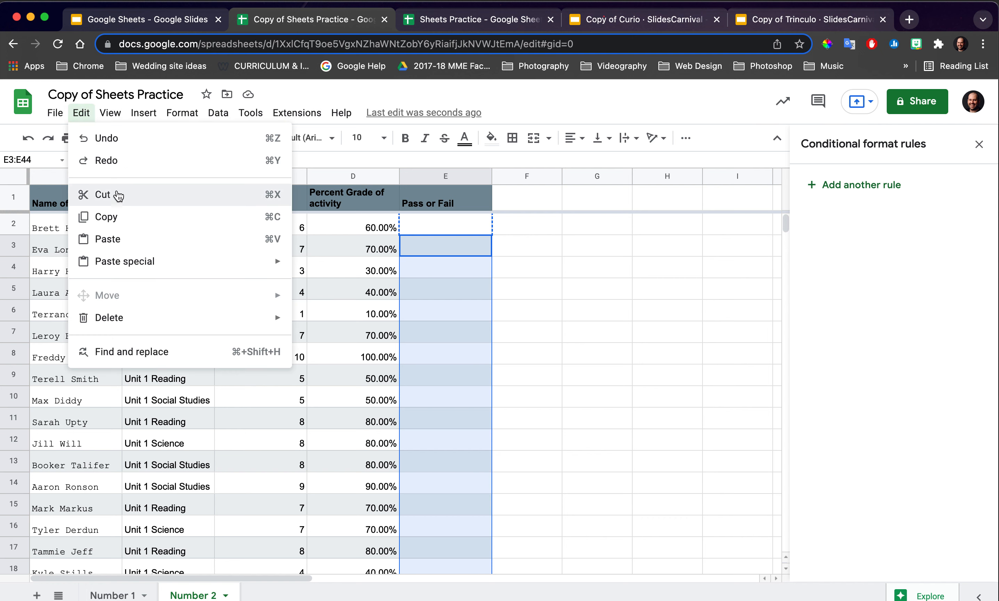
left_click(142, 239)
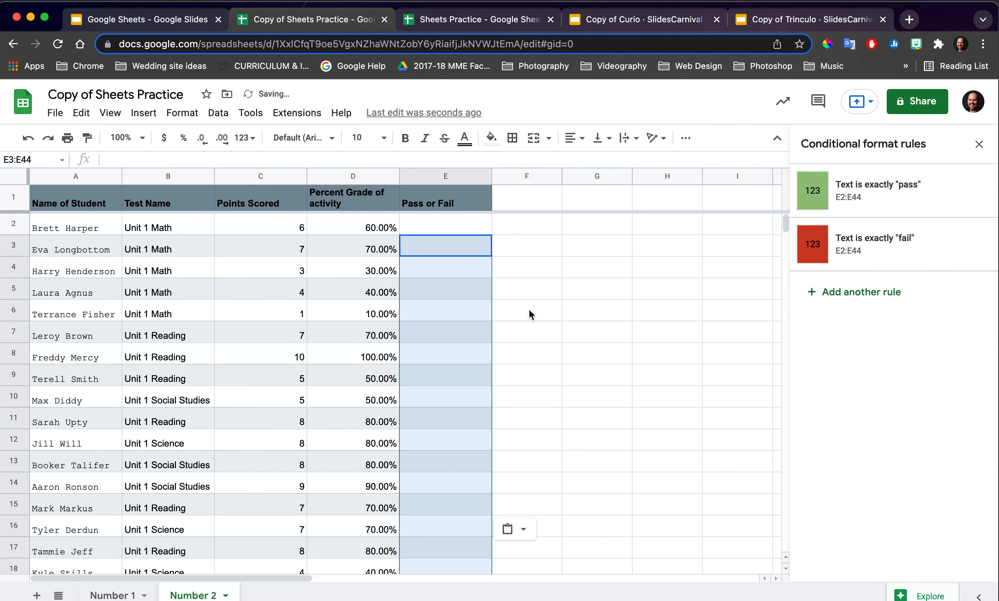
- Check several cells down the Pass or Fail column for the pass and fail formatting rules
left_click(446, 267)
left_click(451, 288)
left_click(455, 330)
scroll(456, 333, "down", 15)
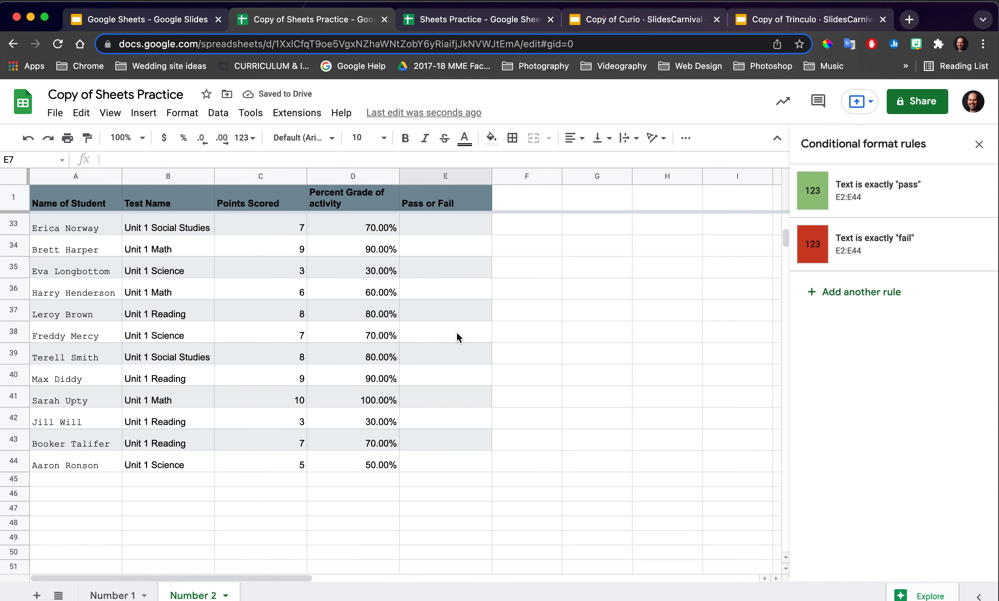
scroll(458, 341, "down", 2)
left_click(466, 383)
scroll(454, 379, "up", 12)
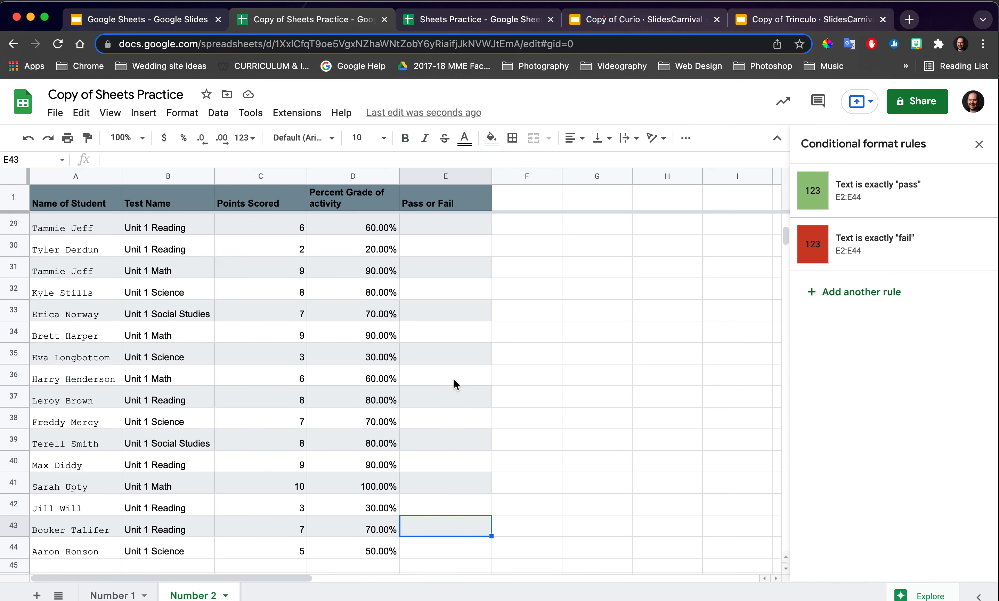
scroll(454, 378, "right", 8)
scroll(451, 349, "left", 8)
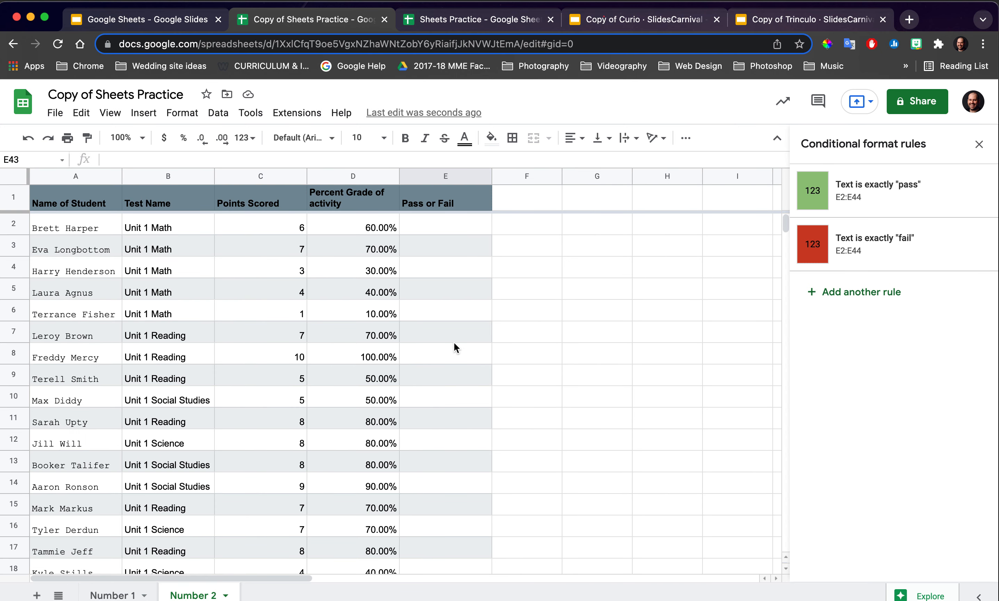
- Close the conditional format rules and enter "pass" in cell E2 of the Pass or Fail column
left_click(978, 144)
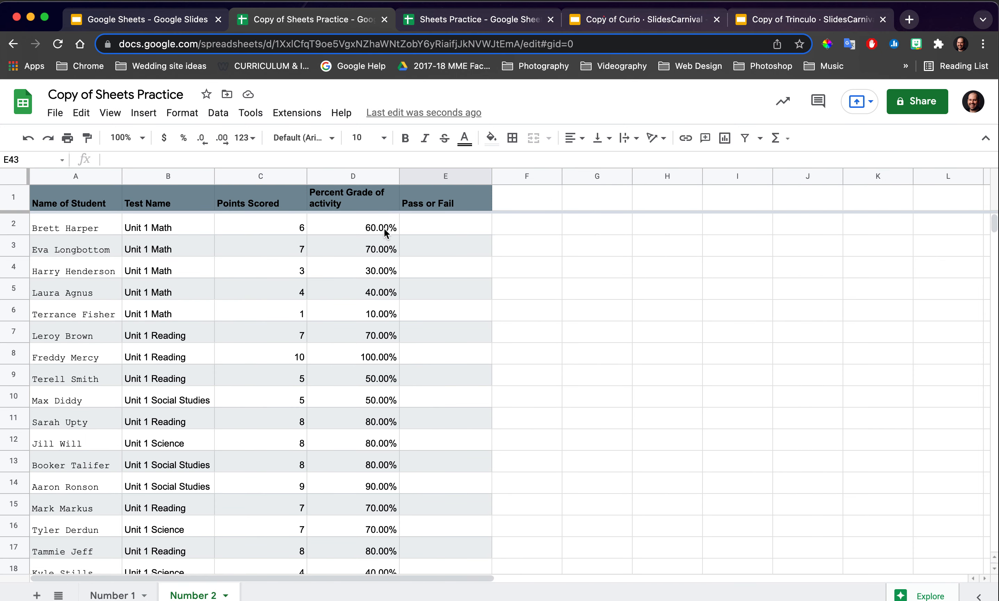
left_click(461, 212)
left_click(463, 221)
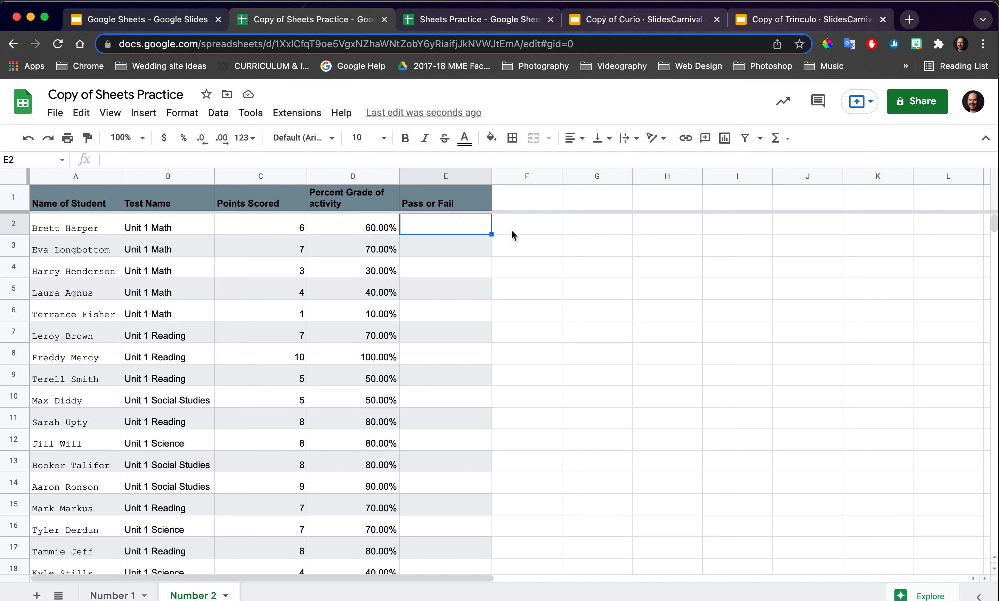
type("pass")
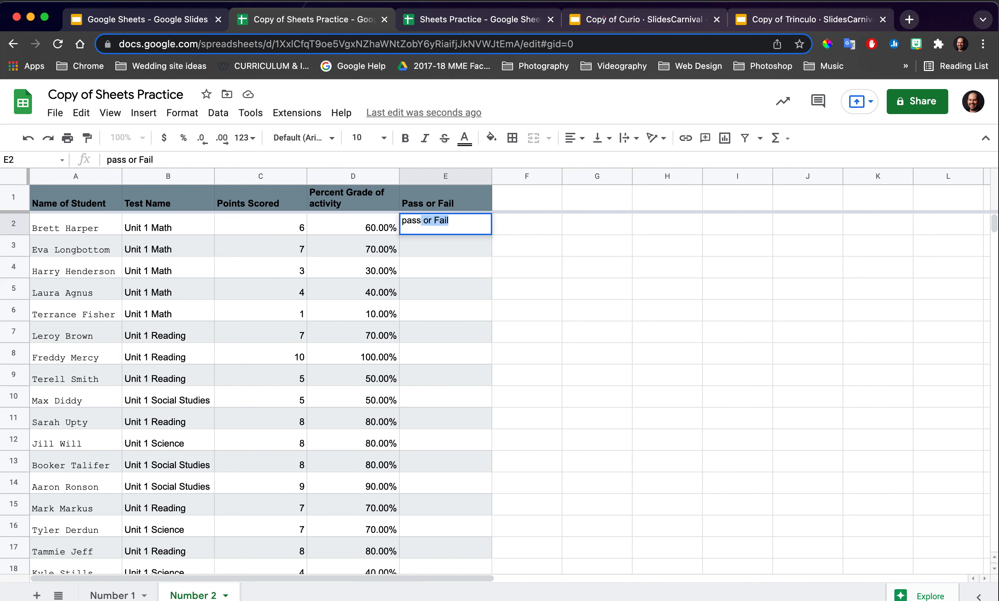
key("BackSpace")
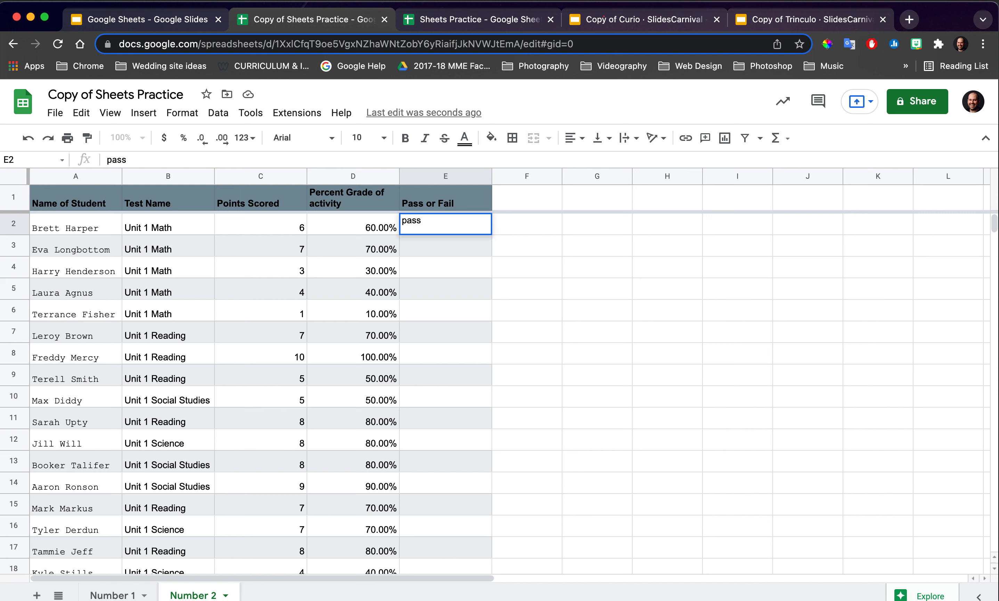
key("Return")
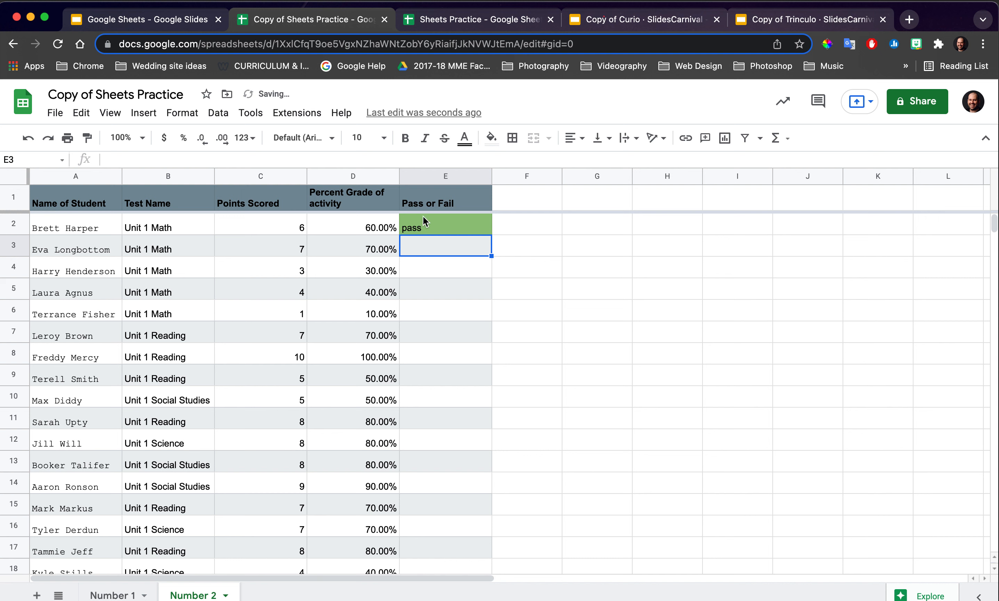
- Enter "fail" in cell E4 of the Pass or Fail column
mouse_move(833, 37)
left_click(751, 16)
left_click(443, 276)
type("fail")
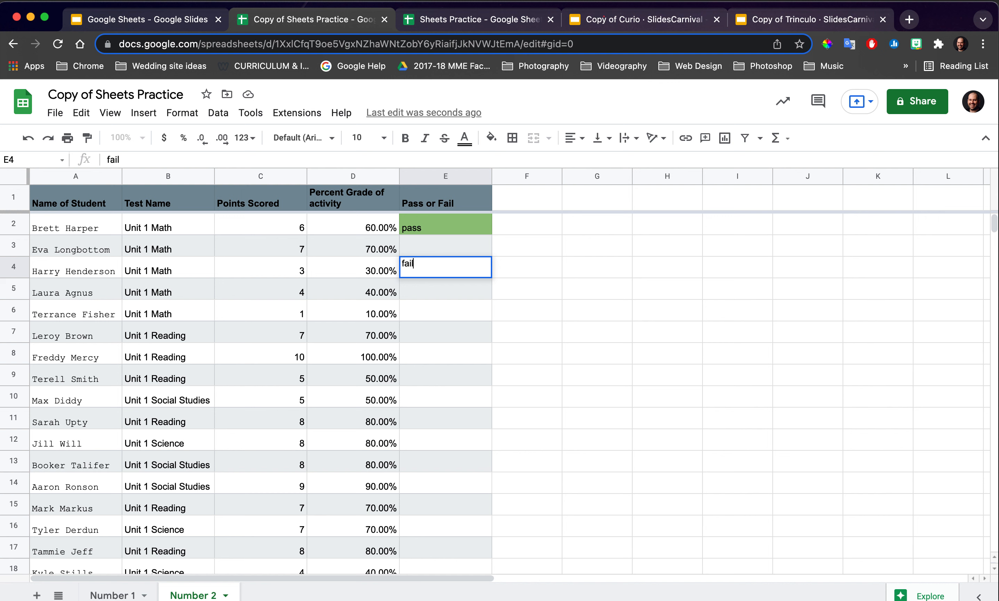
key("Return")
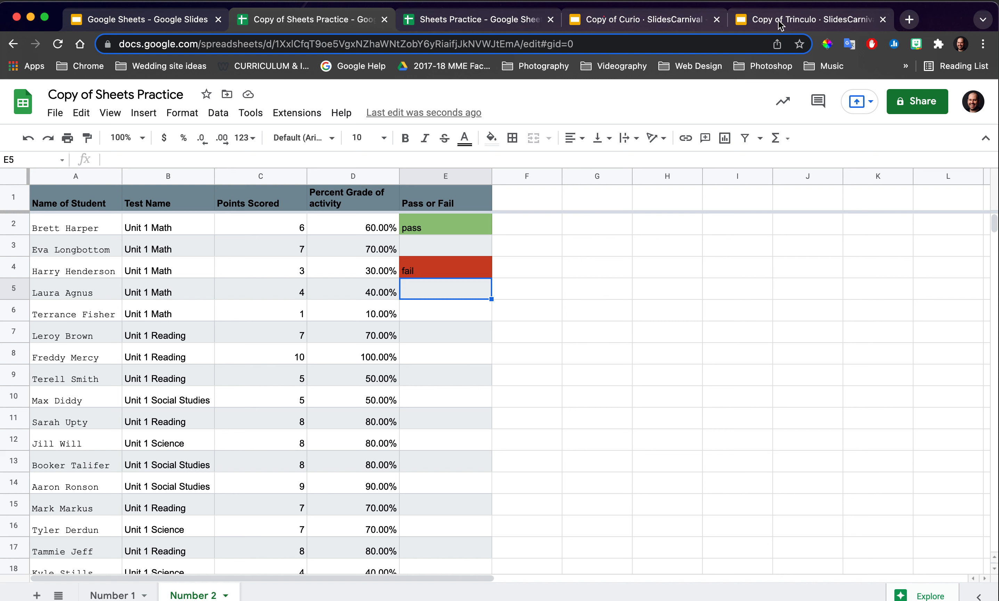
left_click(798, 1)
left_click(798, 1)
left_click(543, 341)
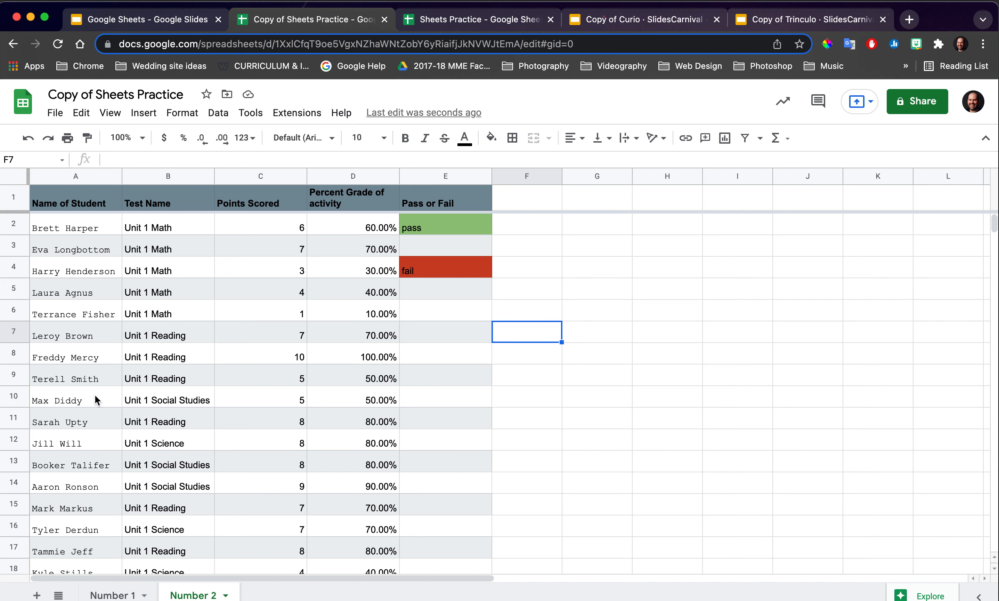
- Sort the whole sheet from A to Z by the Name of Student column
scroll(98, 399, "down", 5)
scroll(98, 399, "down", 7)
scroll(98, 400, "up", 12)
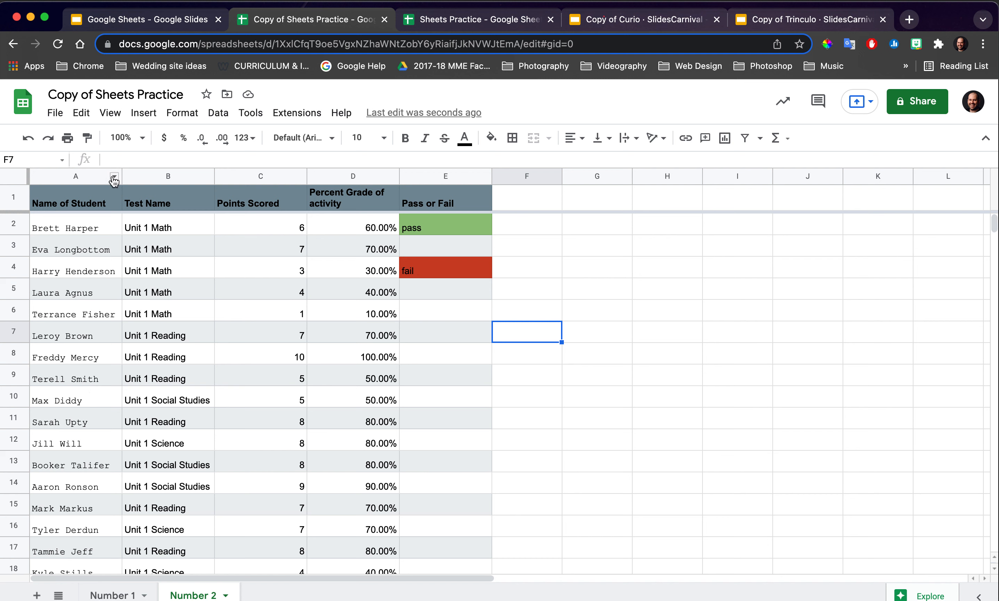
left_click(77, 174)
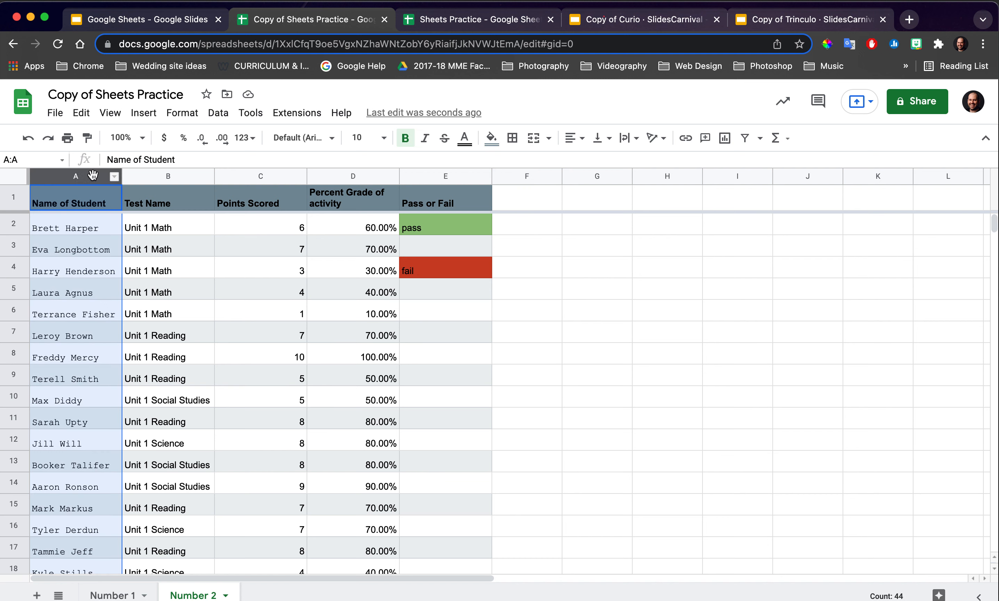
left_click(115, 177)
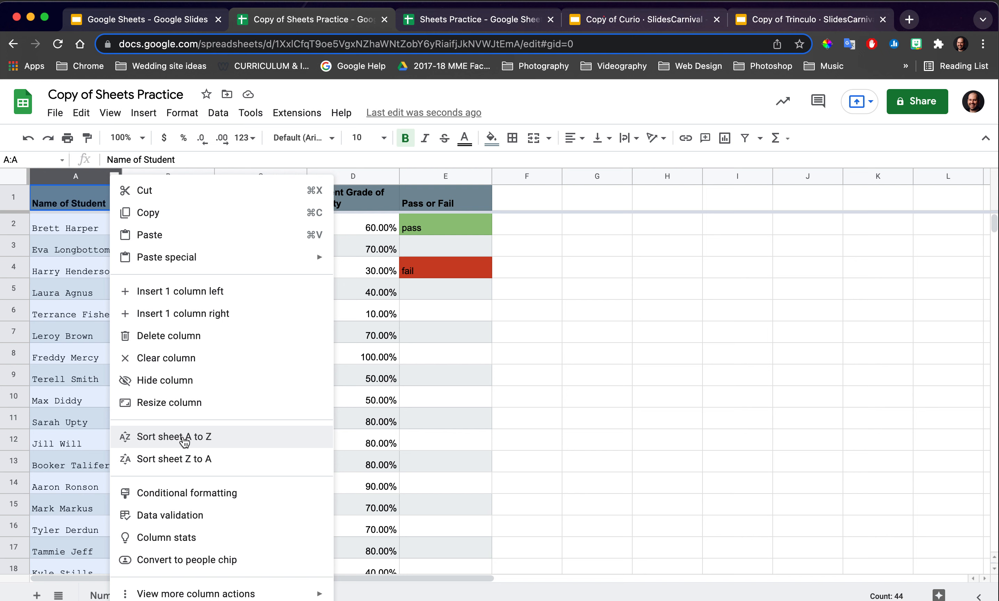
left_click(184, 440)
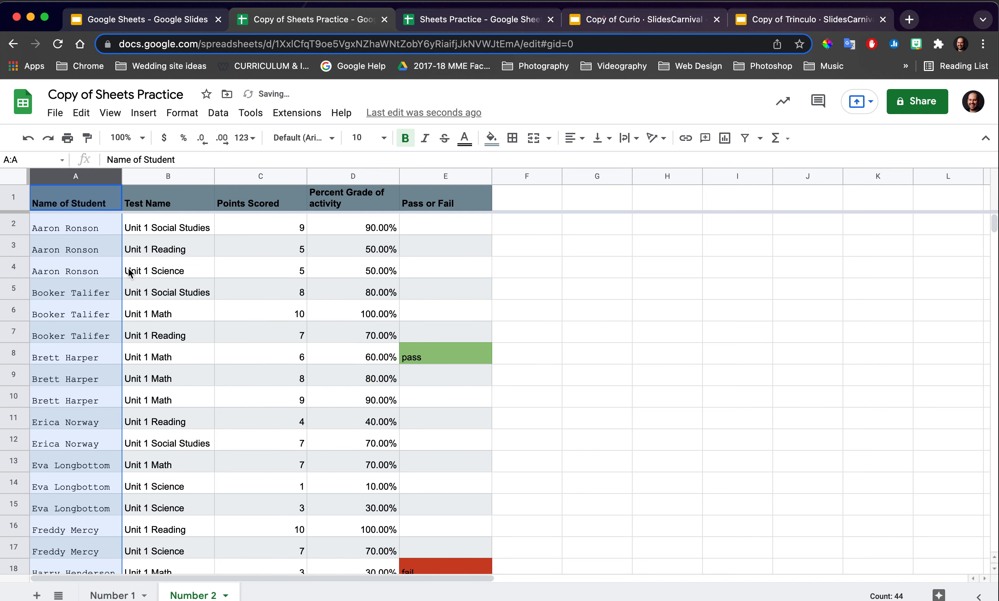
left_click(576, 358)
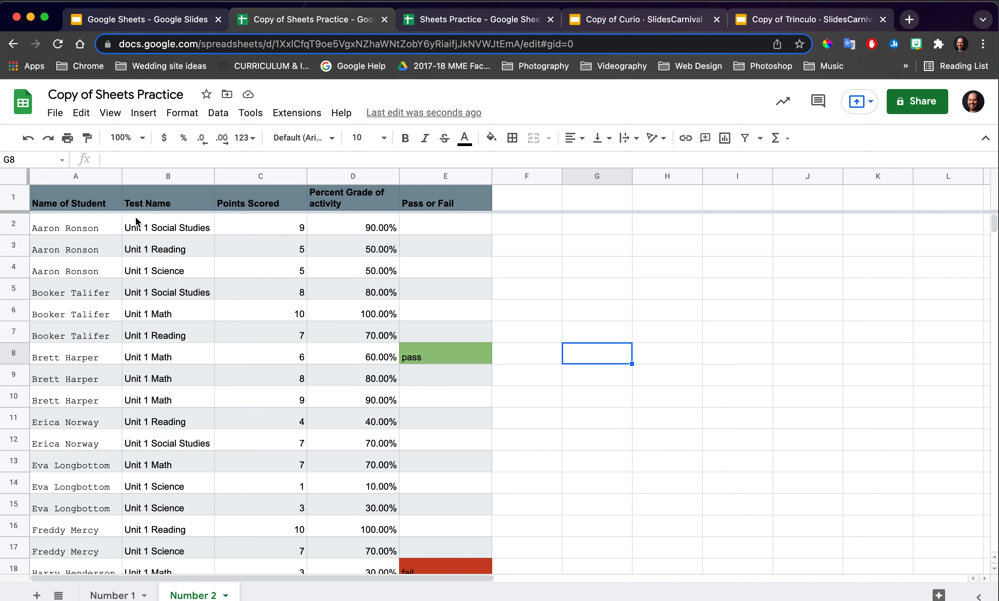
- Sort the whole sheet from A to Z by the Test Name column and look through the sorted rows
left_click(188, 199)
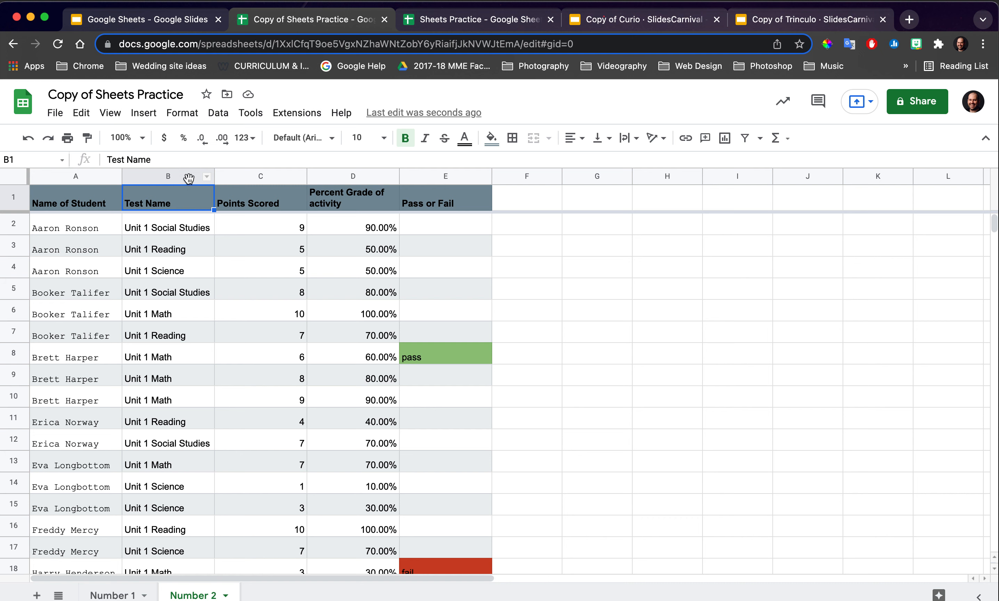
left_click(188, 178)
left_click(207, 176)
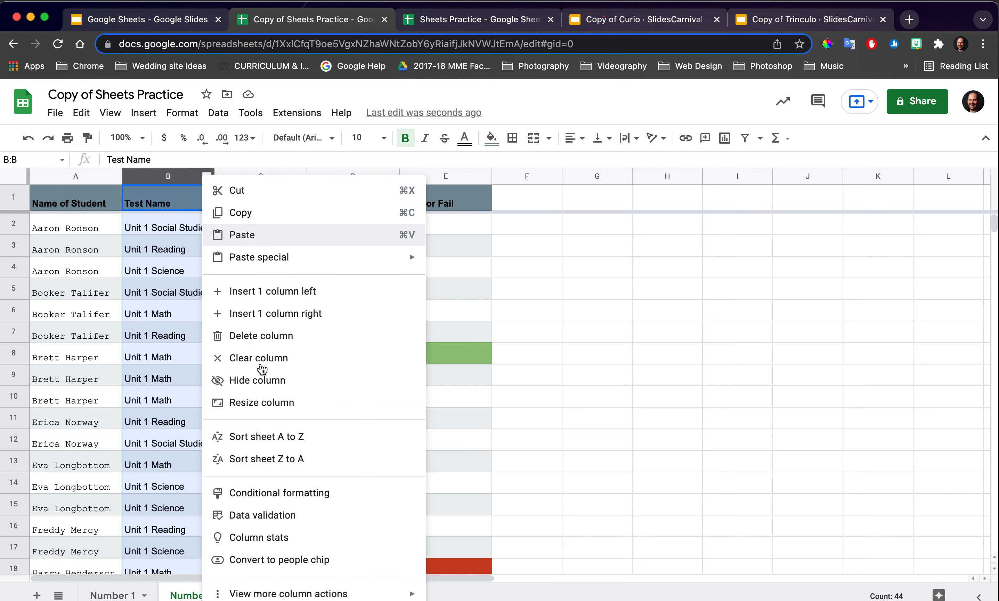
left_click(271, 437)
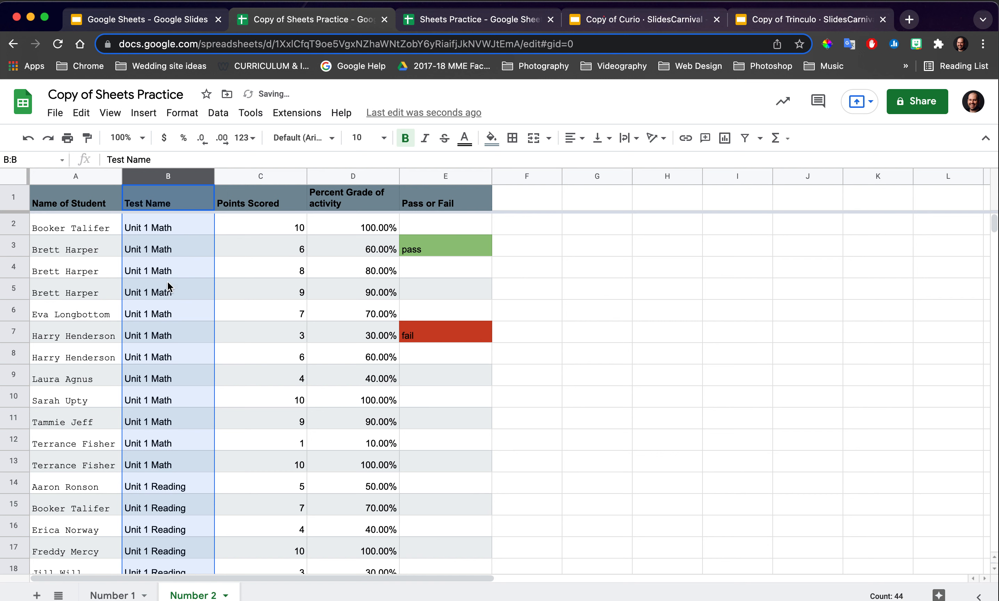
scroll(183, 433, "down", 5)
scroll(183, 437, "down", 4)
scroll(183, 437, "down", 4)
scroll(188, 457, "up", 10)
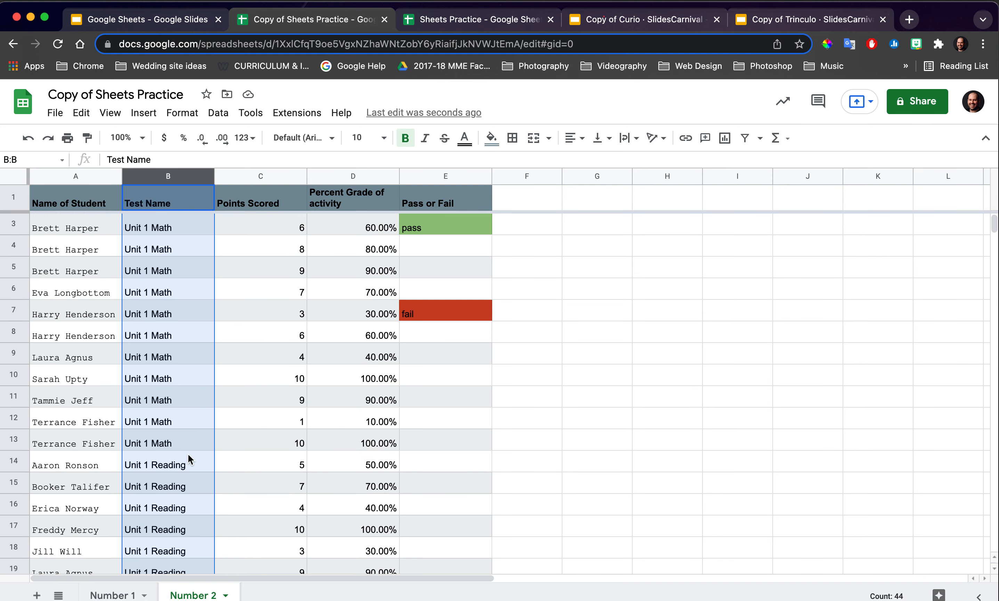
scroll(188, 453, "up", 1)
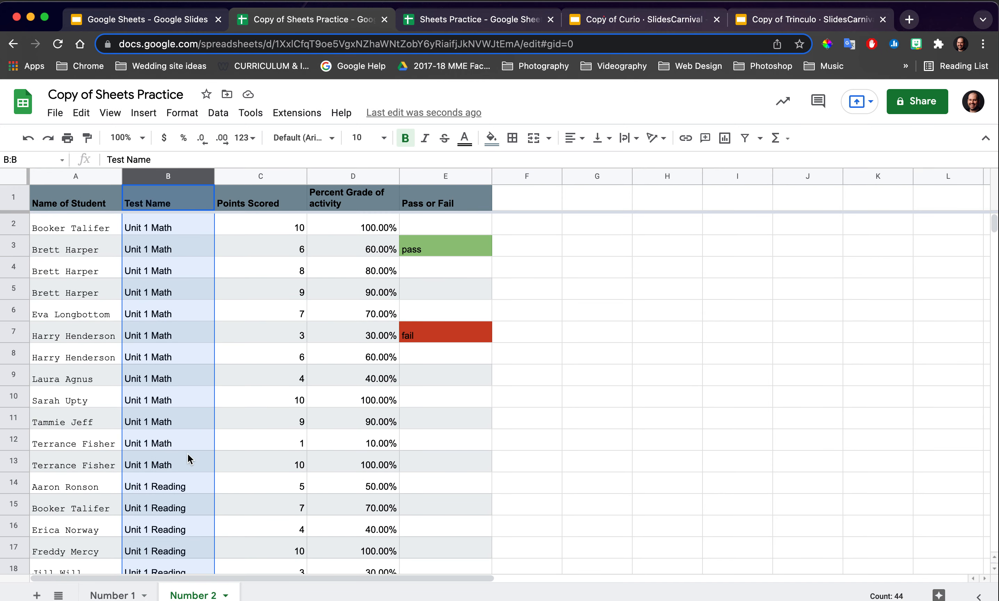
left_click(556, 303)
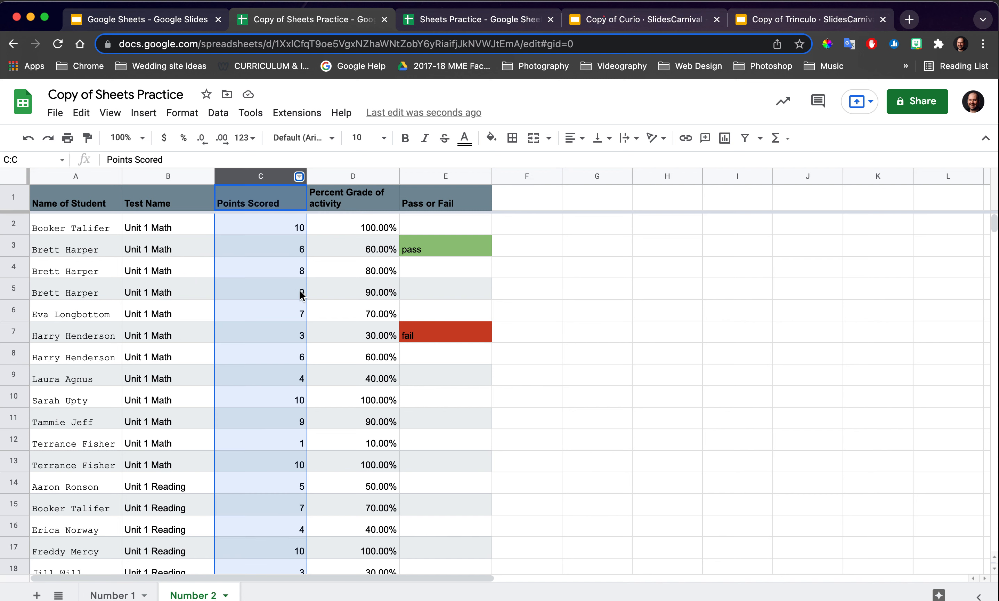
- Sort the sheet by Points Scored from A to Z, and re-sort it from Z to A
left_click(299, 176)
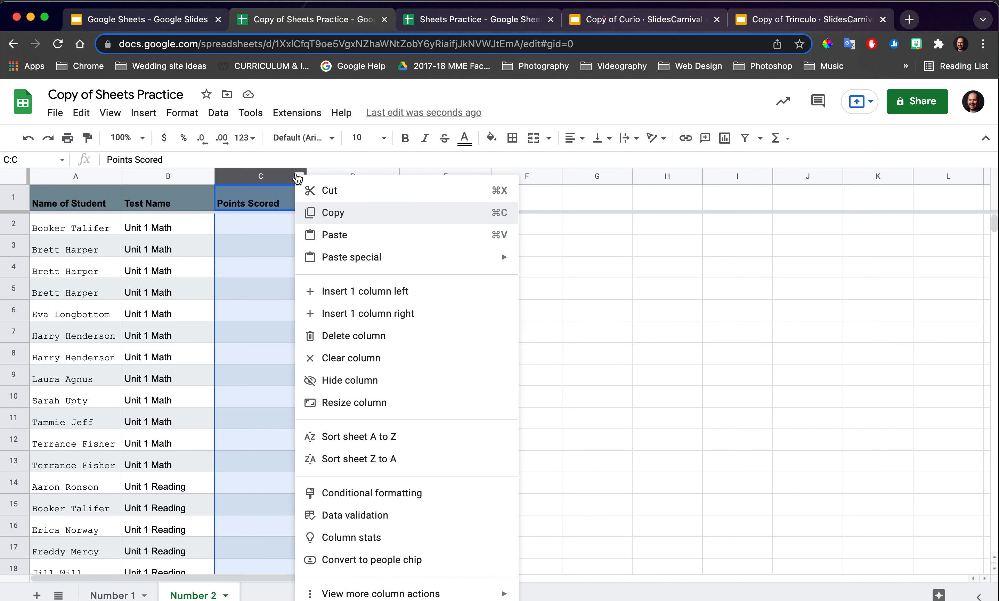
left_click(372, 438)
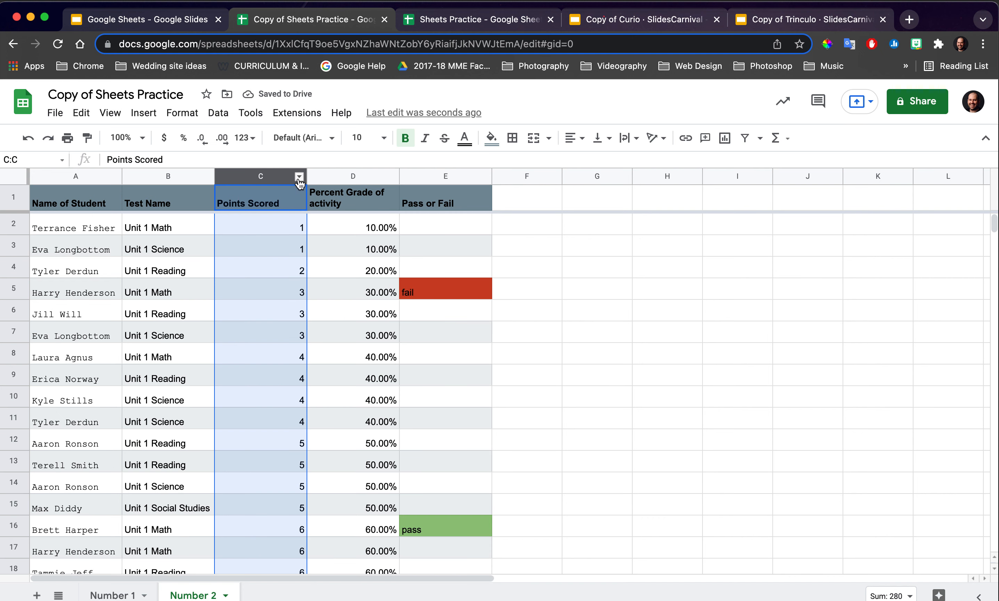
left_click(299, 176)
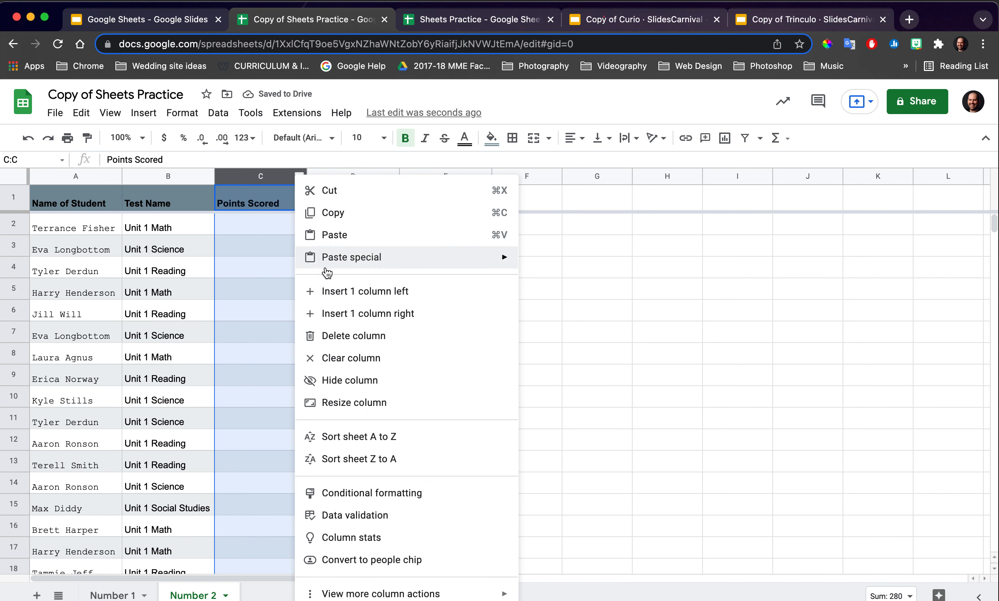
left_click(362, 458)
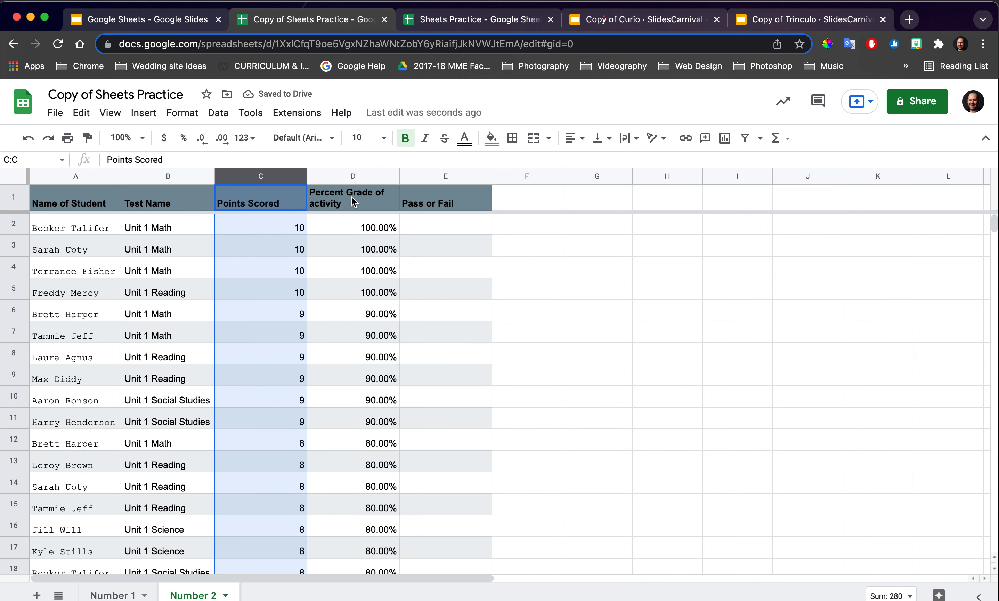
- Sort the whole sheet from A to Z by the Pass or Fail column
left_click(485, 177)
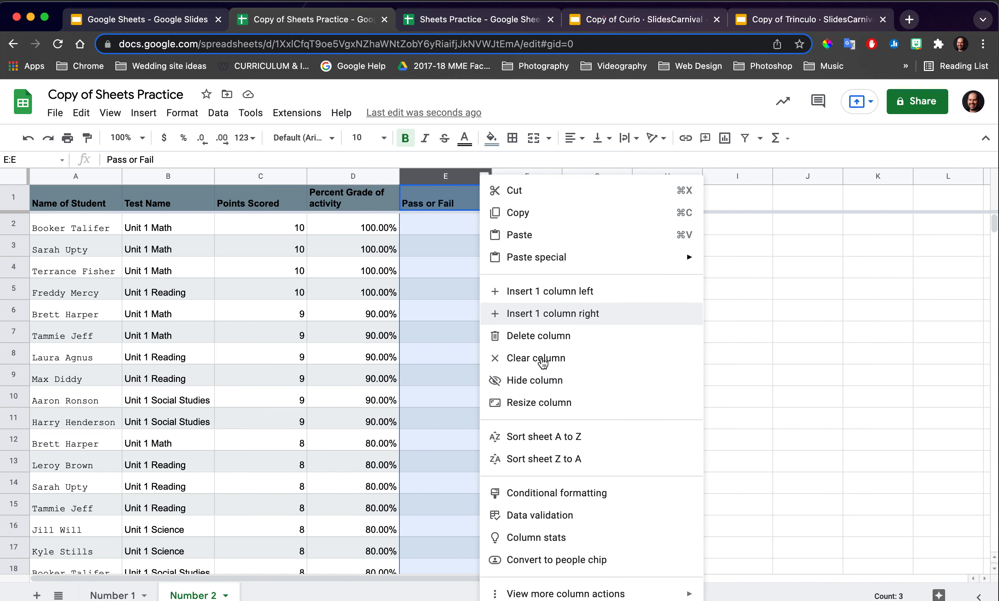
left_click(532, 436)
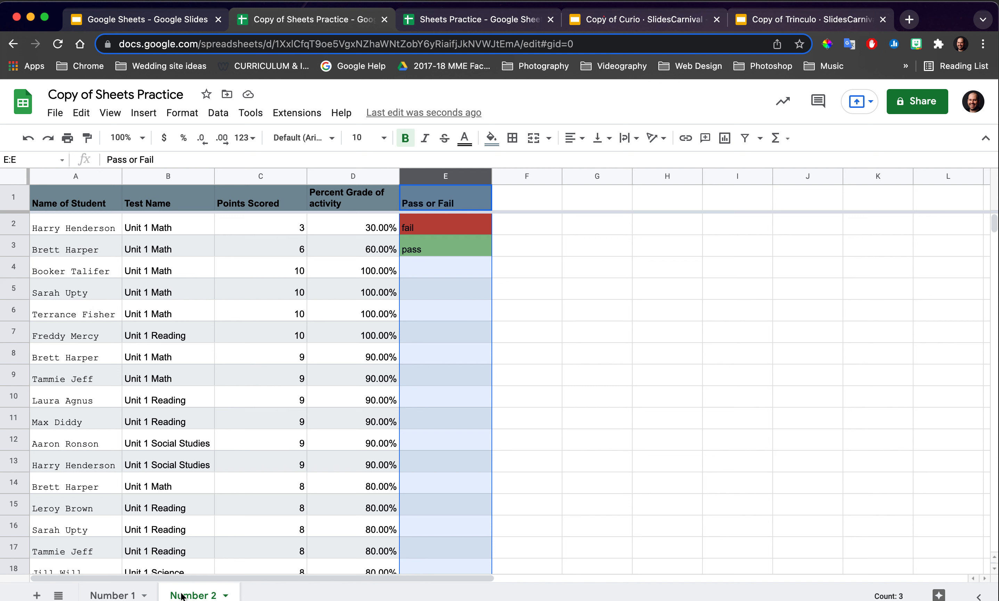
left_click(602, 437)
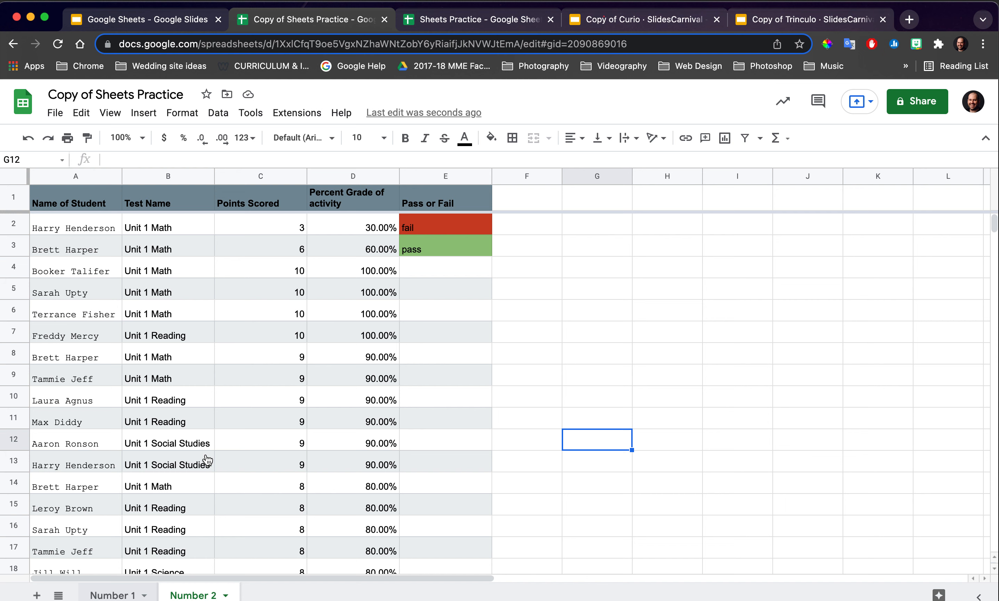
- Add a new blank sheet directly after the Number 1 sheet and view the actions available for it
left_click(113, 595)
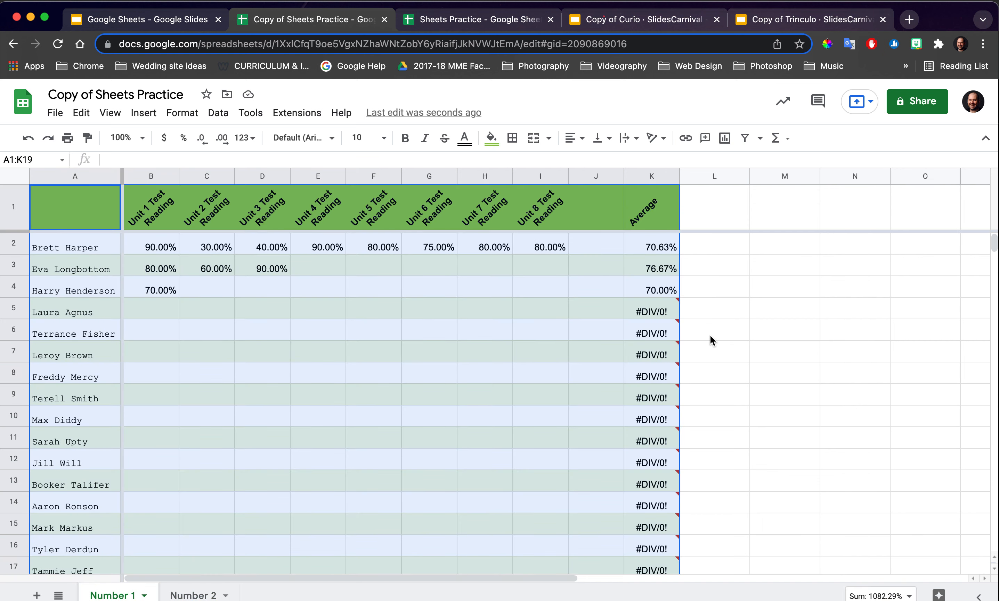
left_click(711, 340)
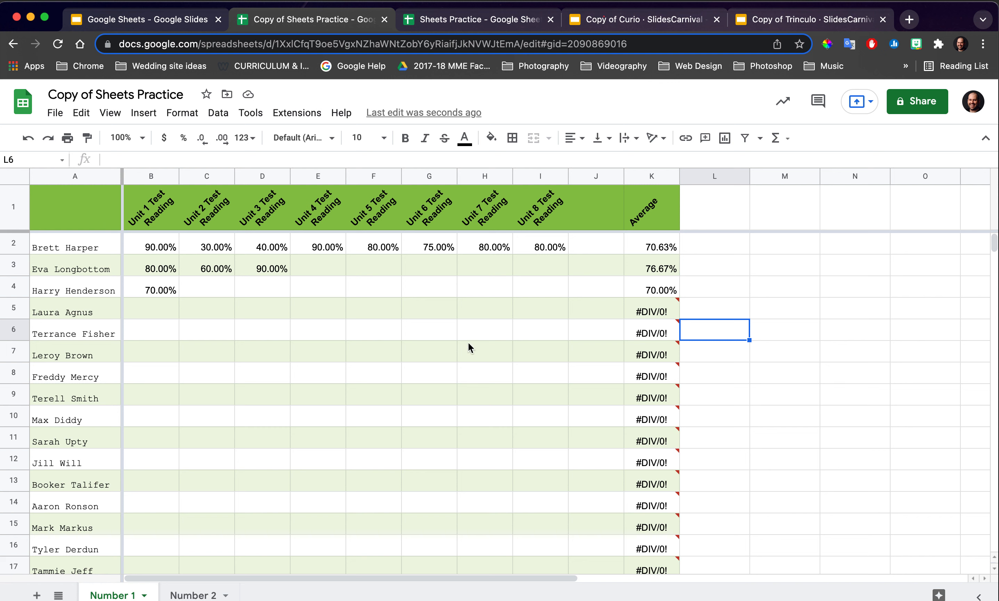
left_click(37, 595)
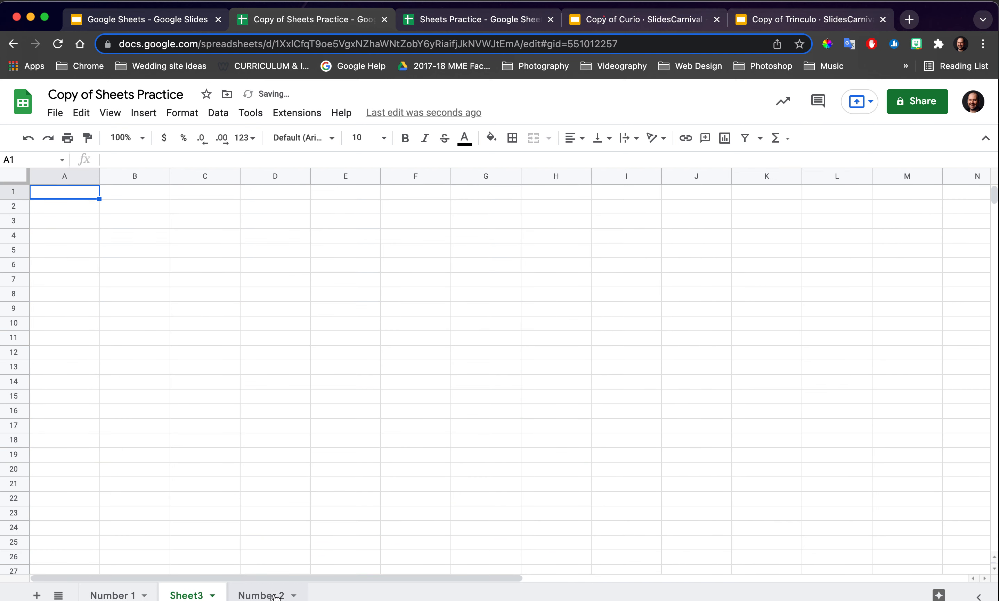
mouse_move(184, 593)
left_mouse_down()
mouse_move(236, 586)
mouse_move(195, 588)
left_mouse_up()
left_click(214, 594)
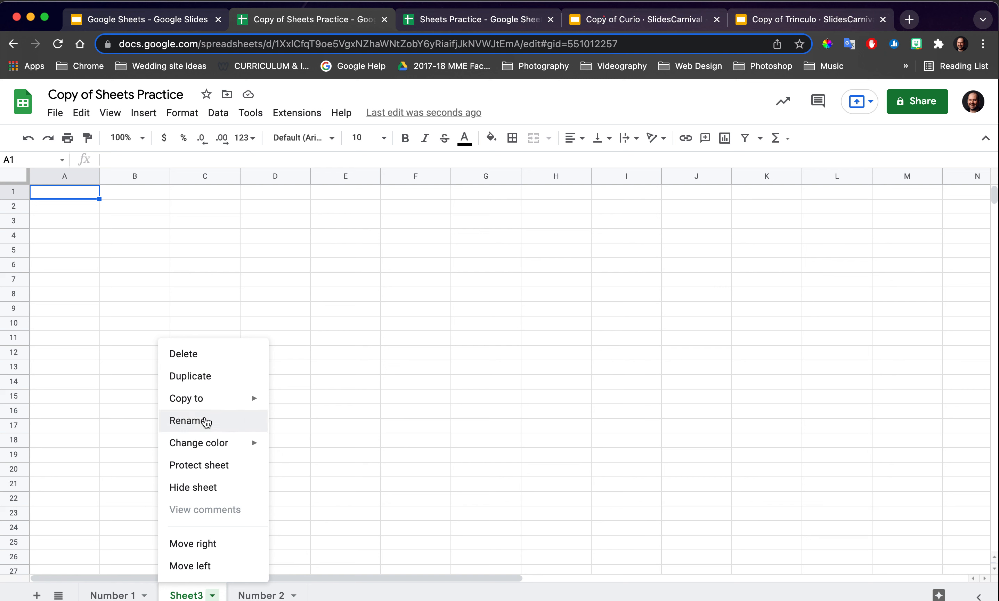
left_click(312, 430)
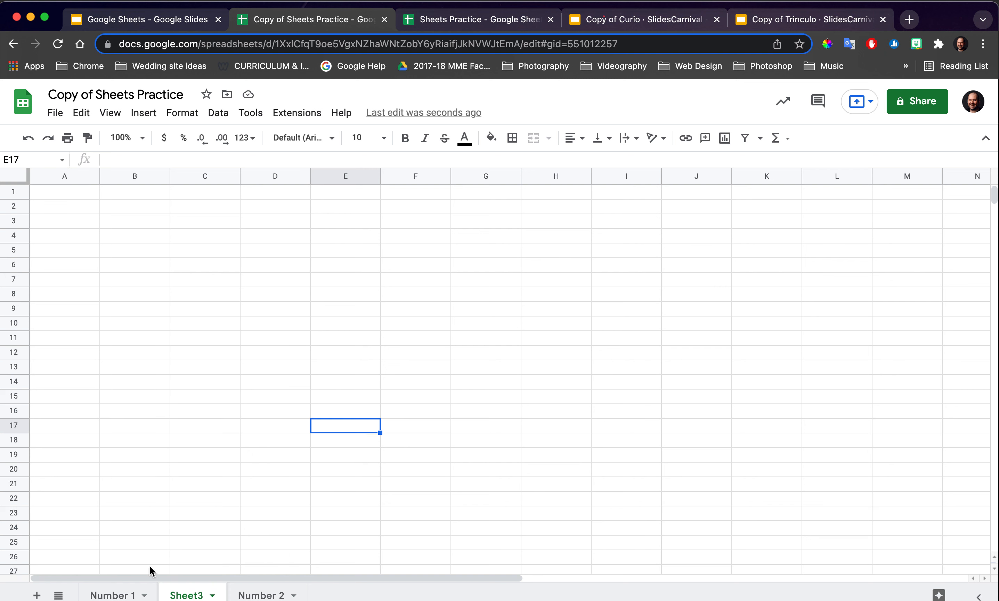
- Copy the full gradebook range A1:K19 on the Number 1 sheet
left_click(128, 592)
left_click(72, 207)
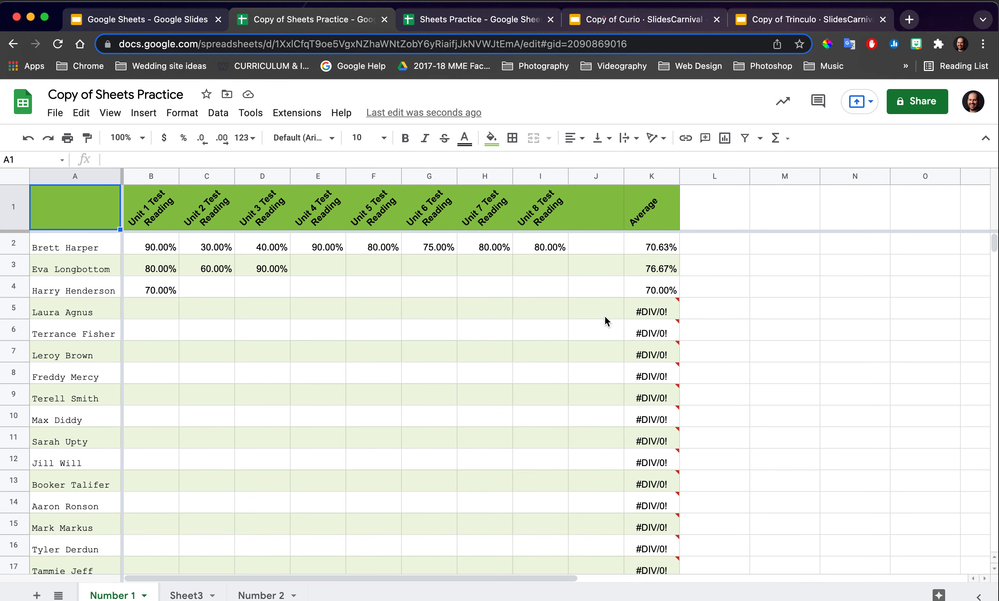
scroll(604, 316, "down", 5)
mouse_move(630, 346)
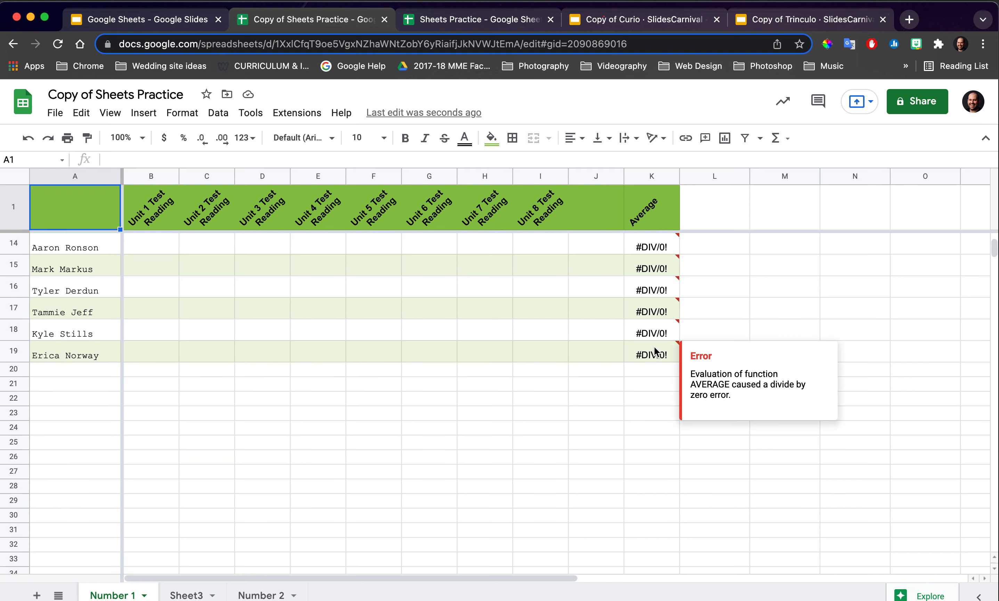
left_click(653, 357, "shift")
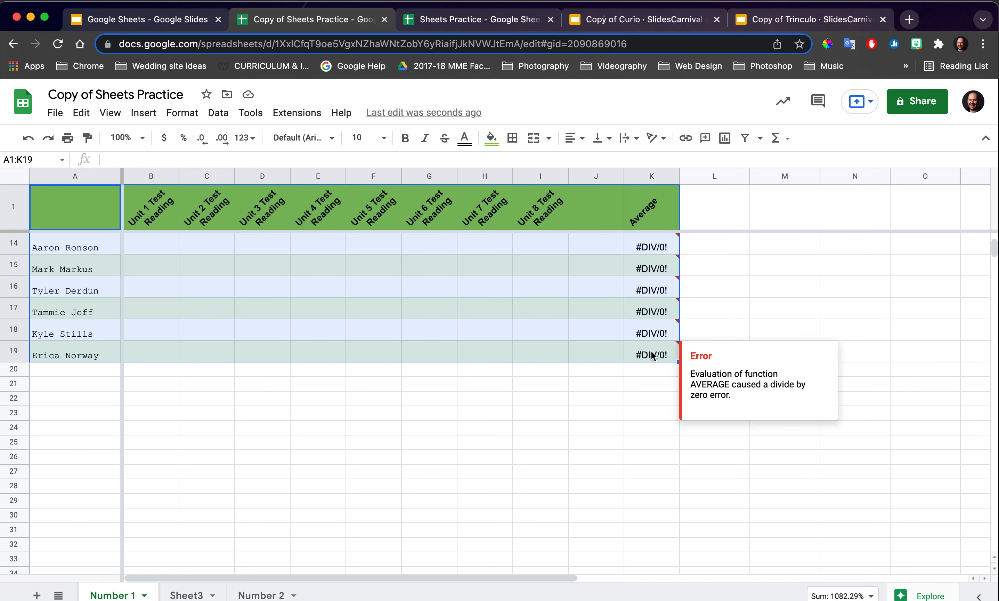
key("super+c")
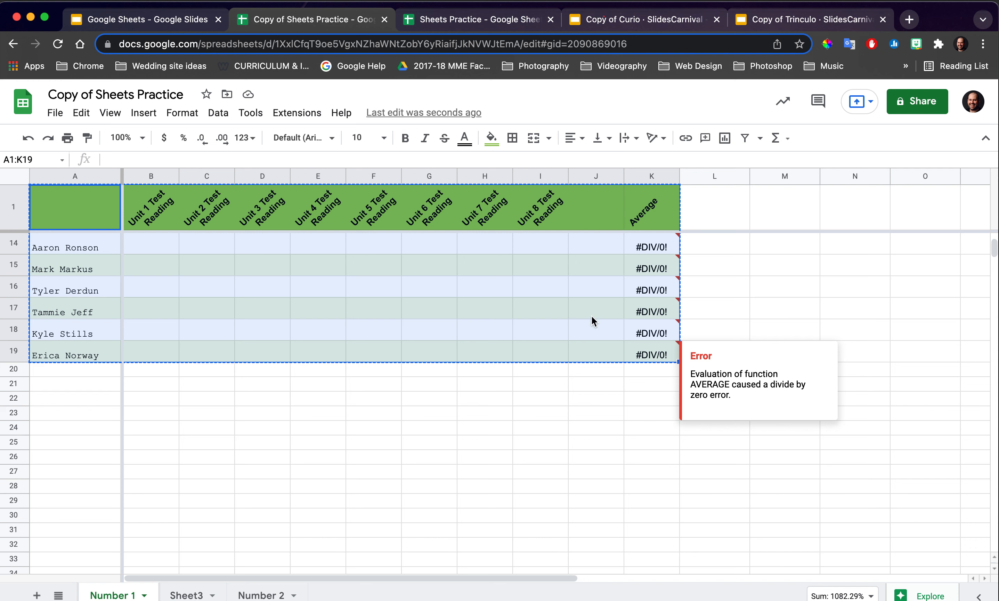
- Try pasting the copied gradebook at cell A1 of Sheet3 with a taller header row, and undo both changes
left_click(192, 594)
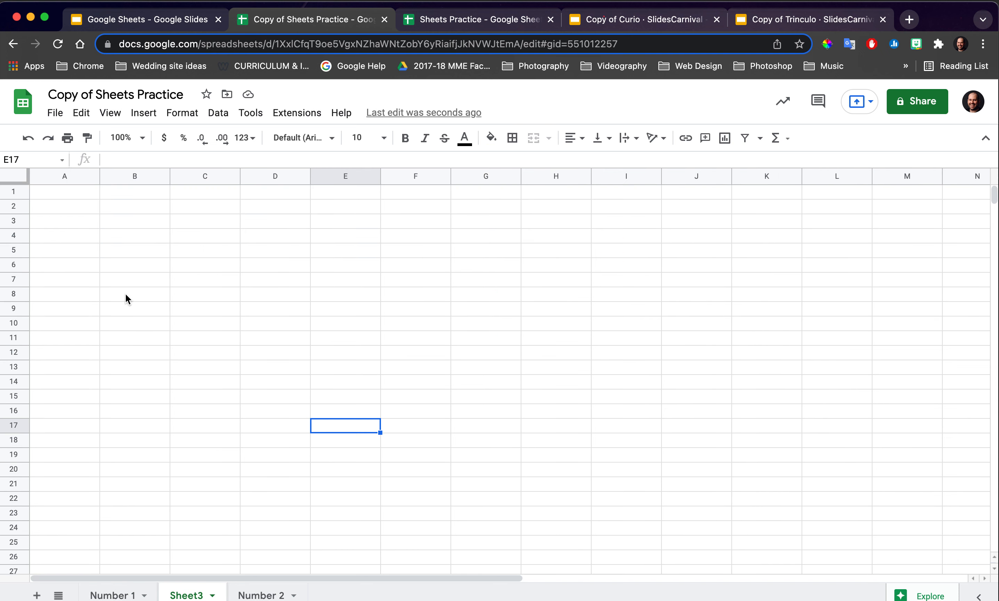
left_click(70, 195)
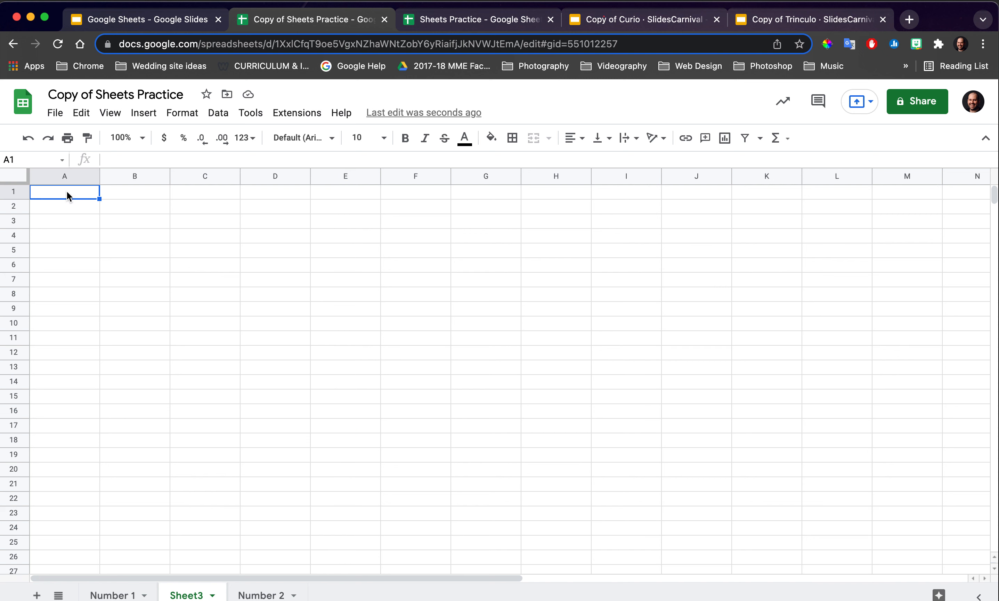
key("super+v")
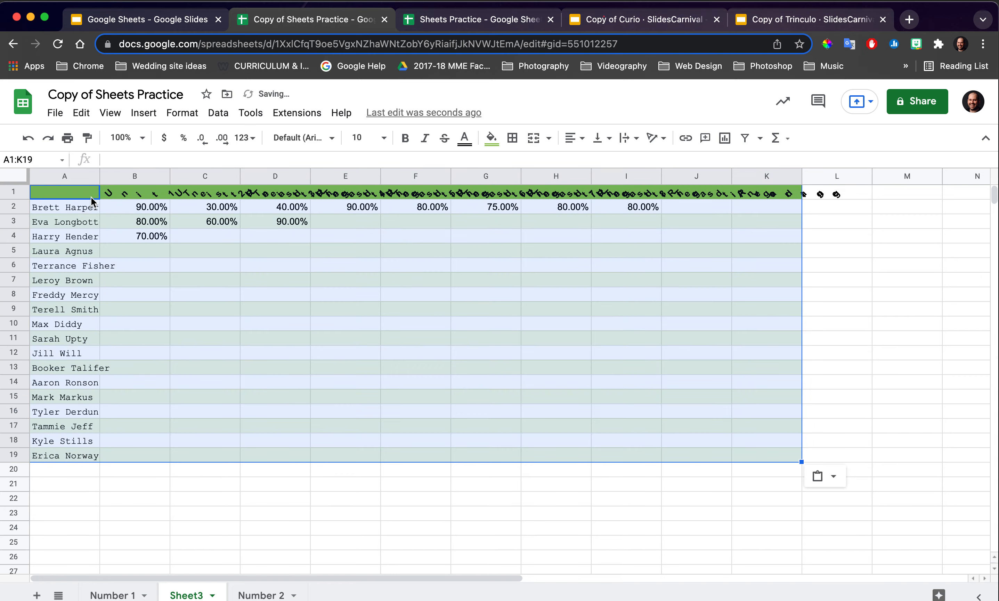
left_click_drag(16, 199, 17, 219)
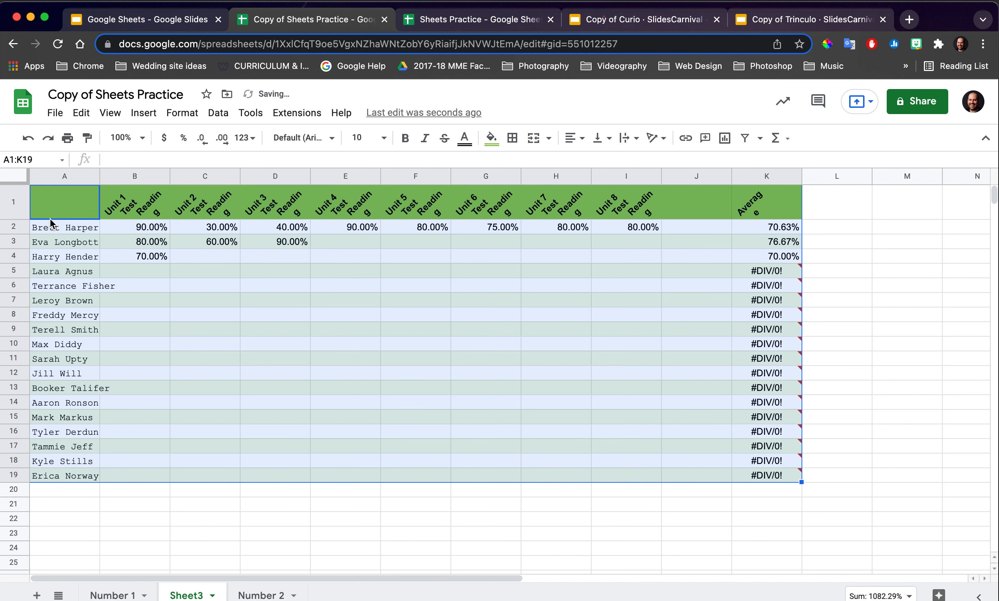
key("super+z")
key("super+z")
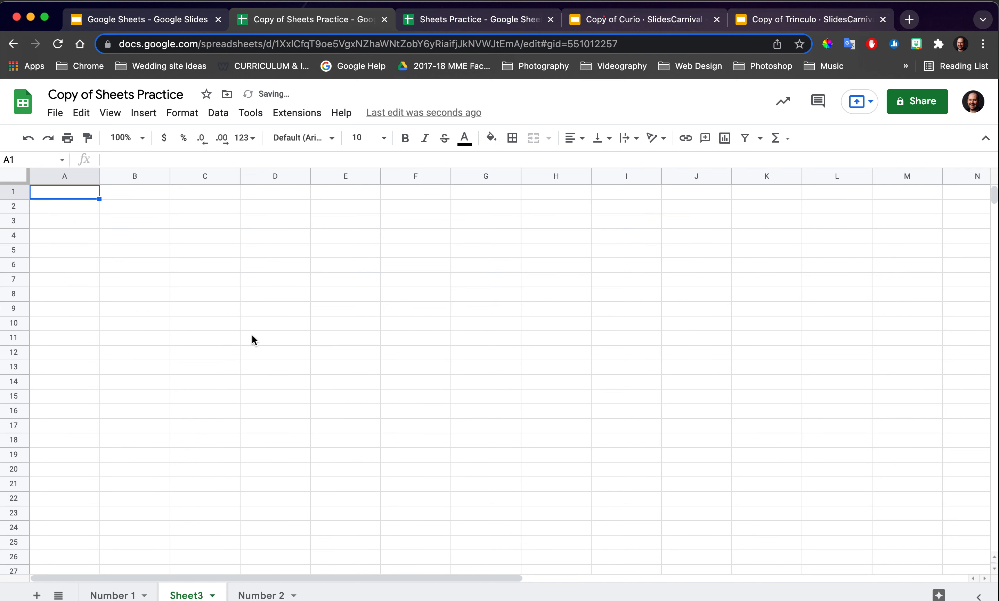
- Try pasting the gradebook transposed at cell A1 of Sheet3, and undo it
right_click(83, 198)
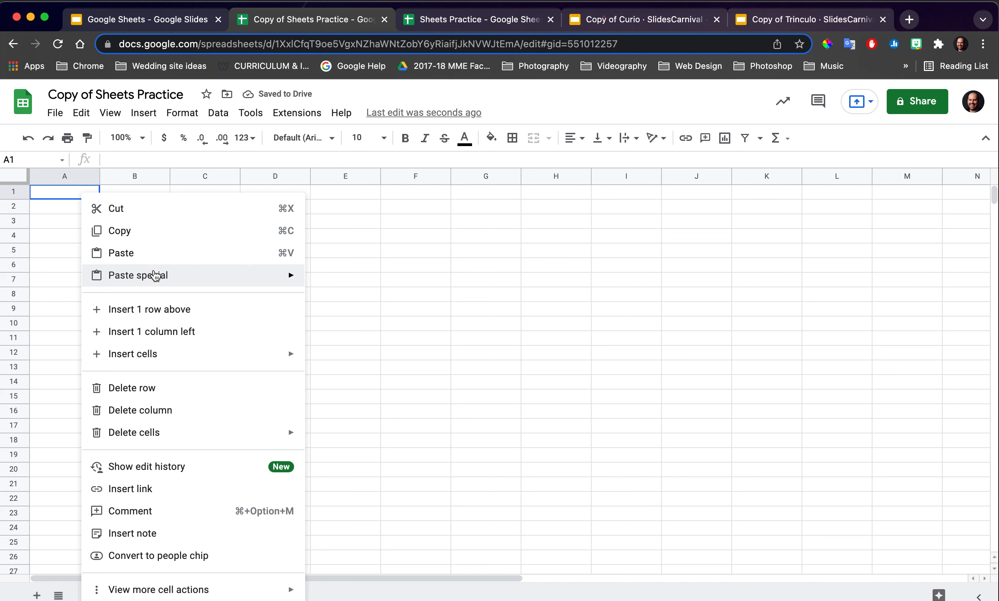
mouse_move(170, 276)
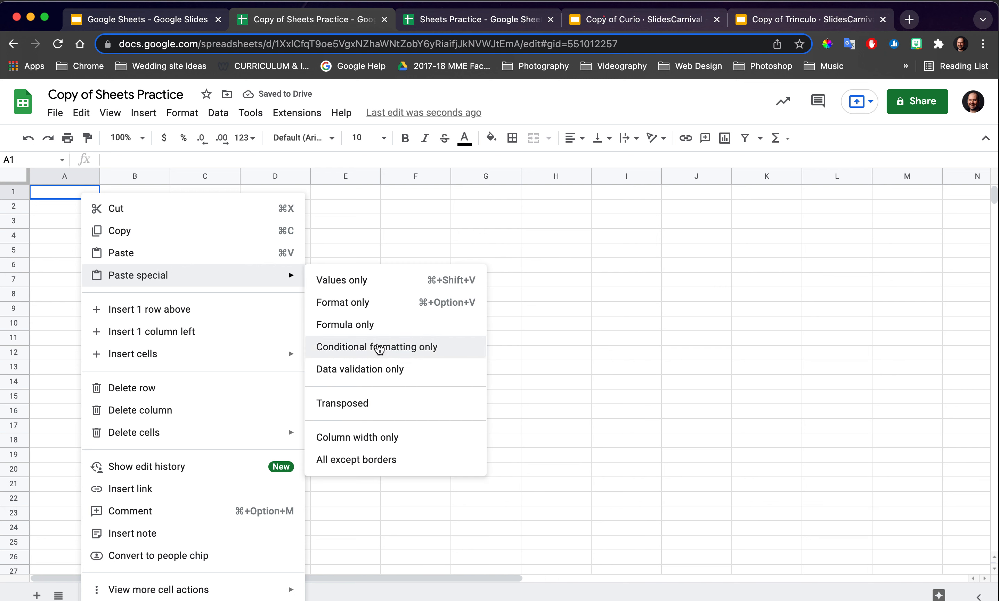
left_click(379, 407)
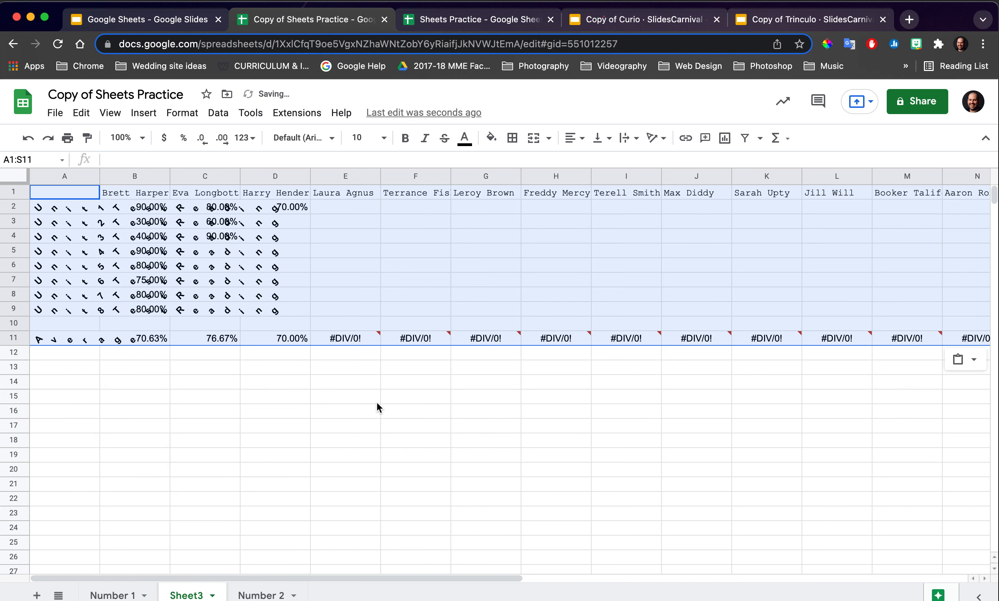
key("super+z")
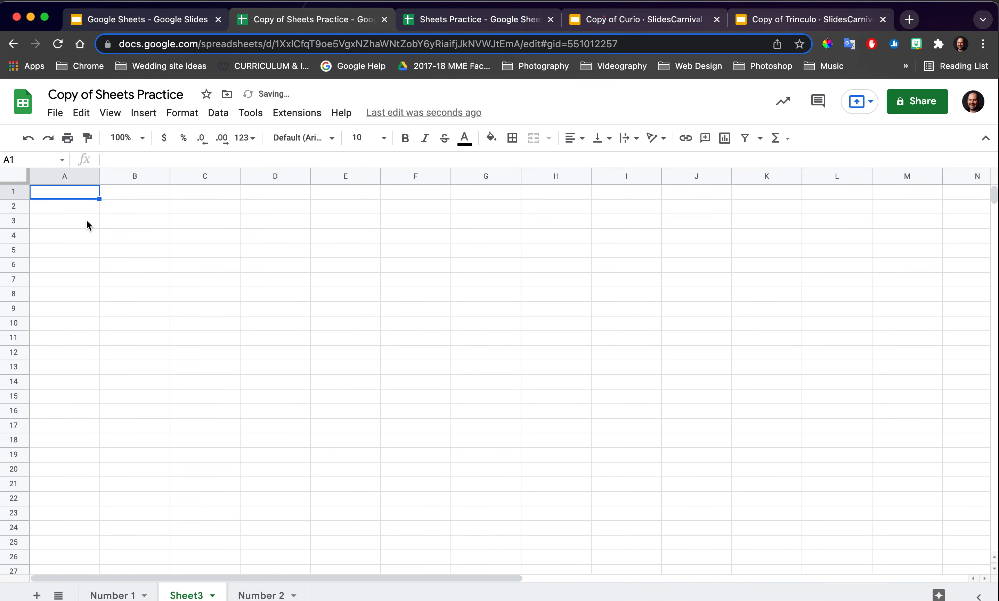
- Paste the copied gradebook at cell A1 of Sheet3 and make row 1 tall enough for the slanted headings
right_click(79, 191)
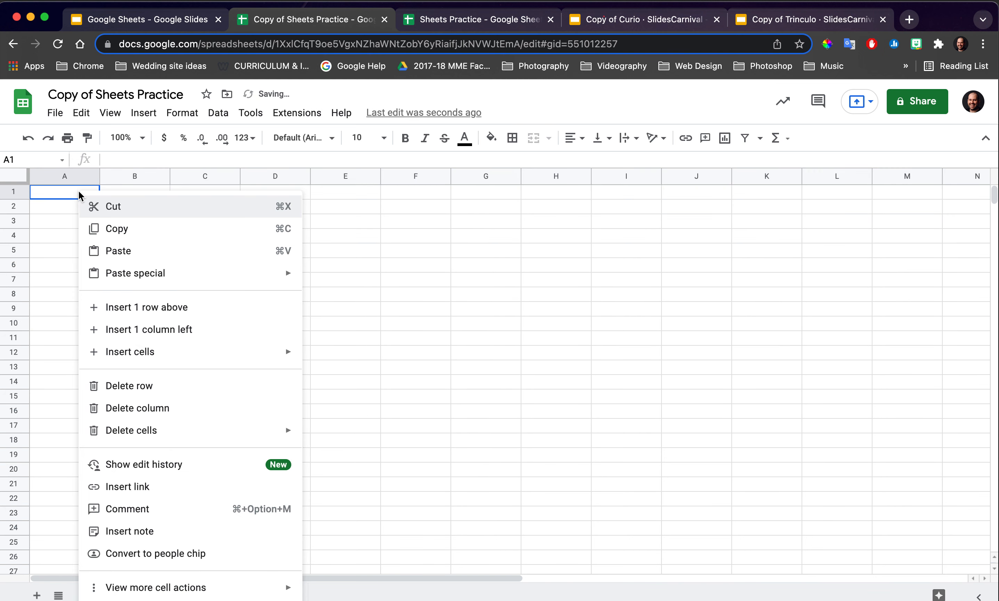
left_click(167, 255)
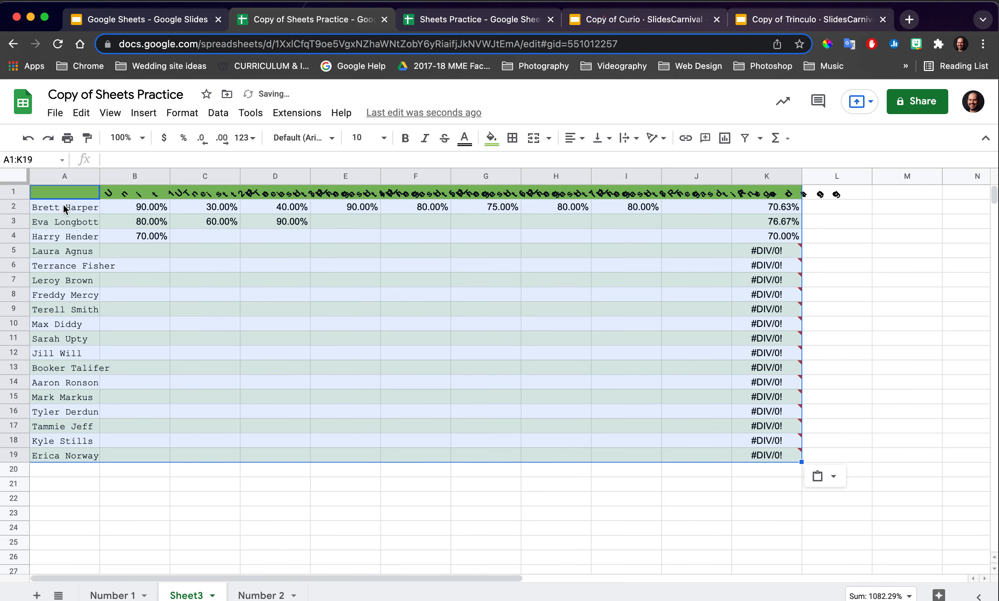
left_click_drag(19, 197, 19, 228)
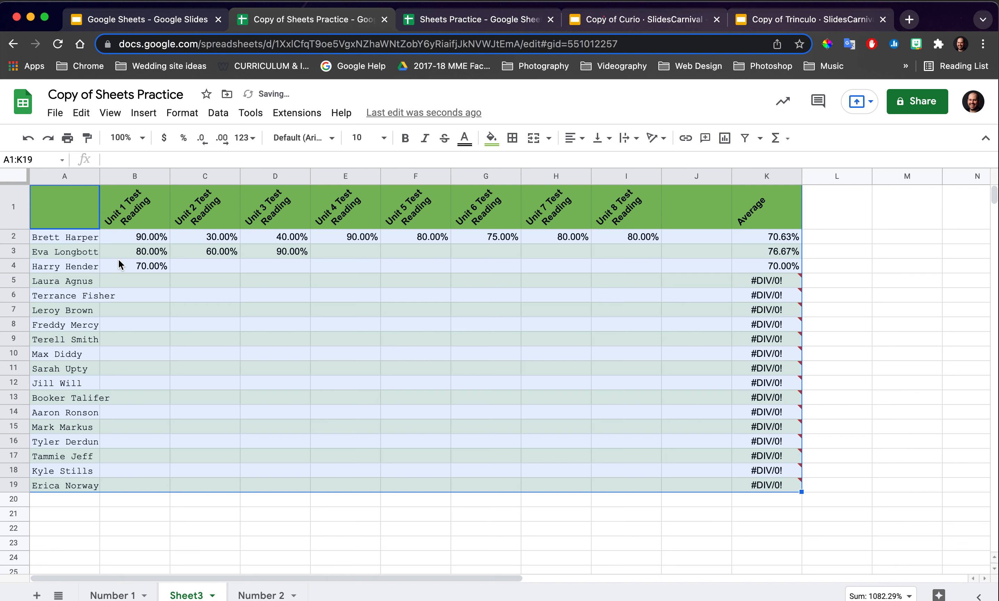
- Increase the height of student rows 2 through 19 uniformly on Sheet3
left_click(15, 236)
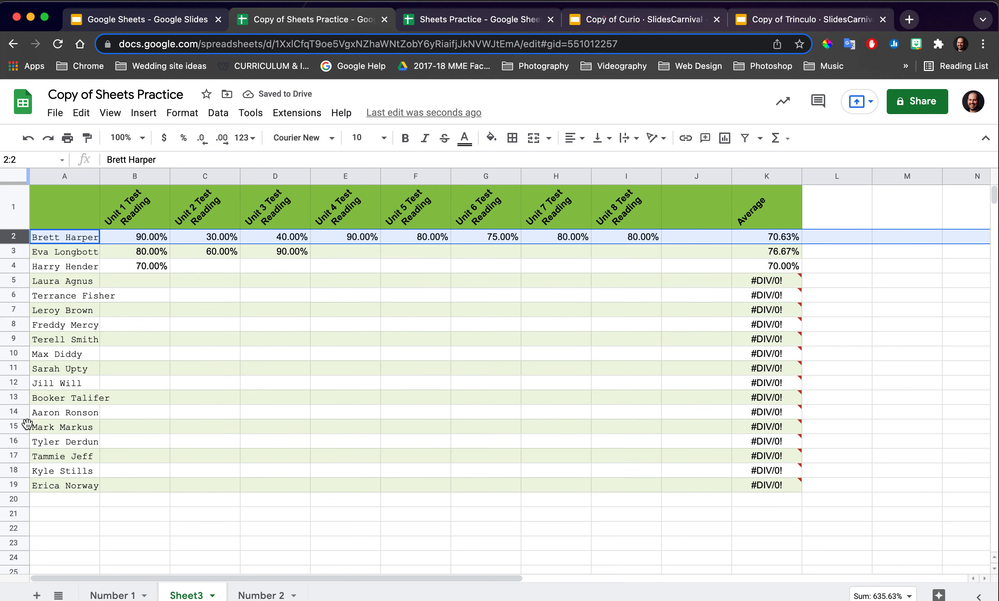
left_click(18, 483, "shift")
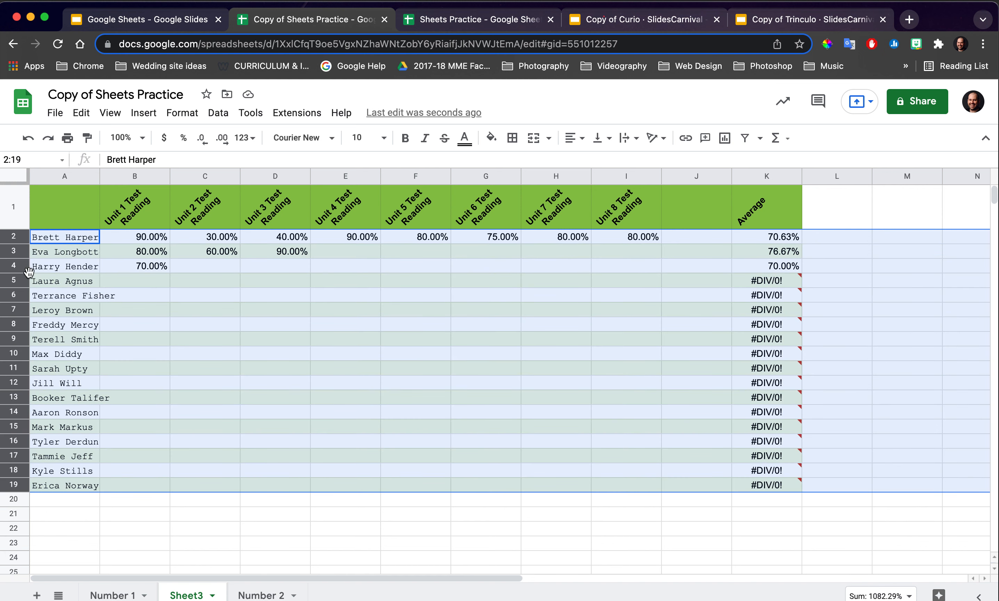
left_click_drag(21, 242, 29, 252)
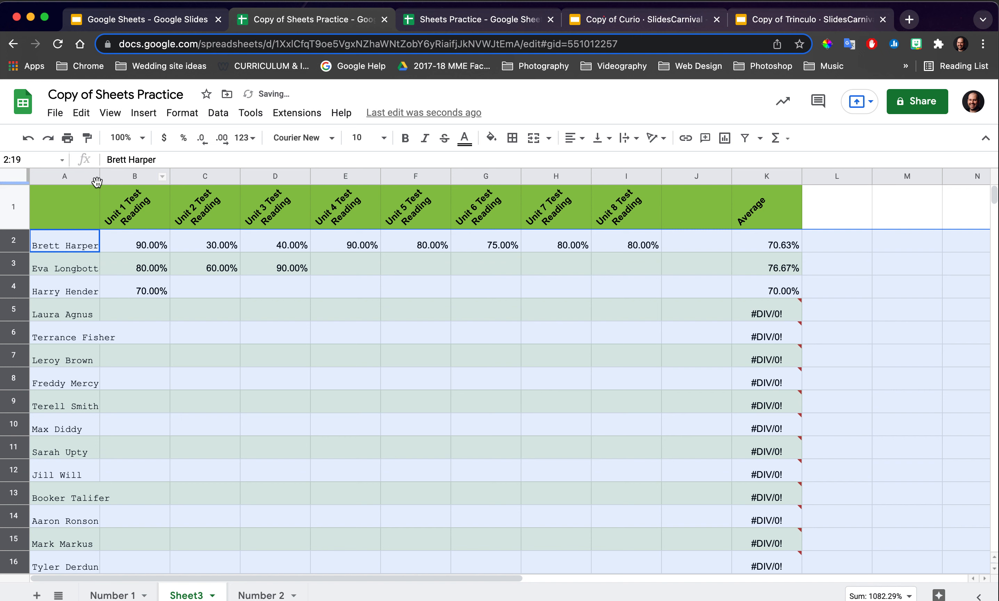
- Narrow columns B through K together to one equal width on Sheet3
left_click(123, 177)
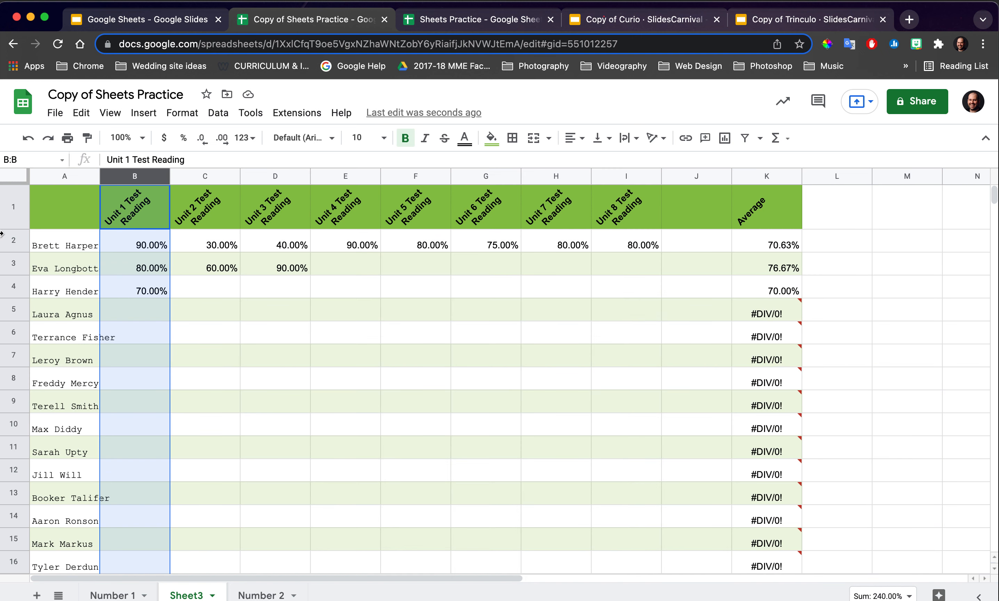
left_click(745, 183, "shift")
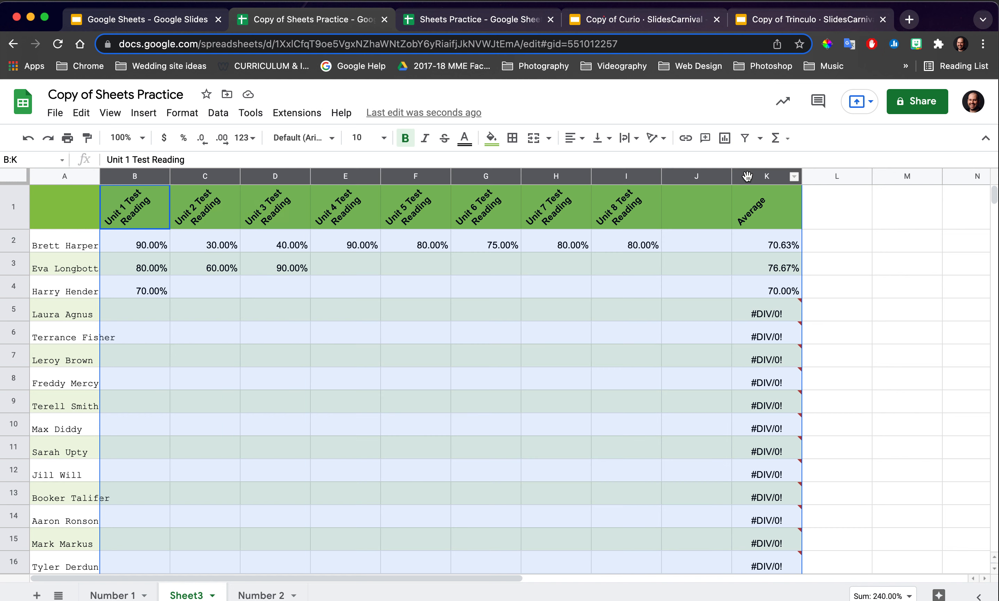
left_click_drag(171, 177, 161, 181)
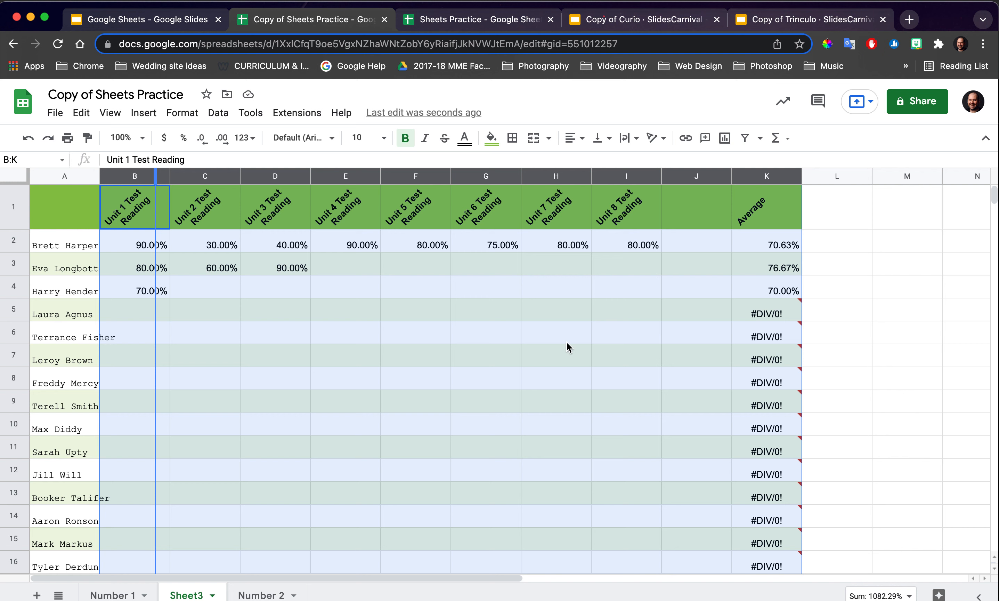
left_click(782, 299)
- Clear all the test scores in B2:I19 on Sheet3, keeping the Average column
left_click(124, 244)
scroll(621, 393, "down", 4)
left_click_drag(665, 452, 536, 443)
scroll(536, 443, "up", 4)
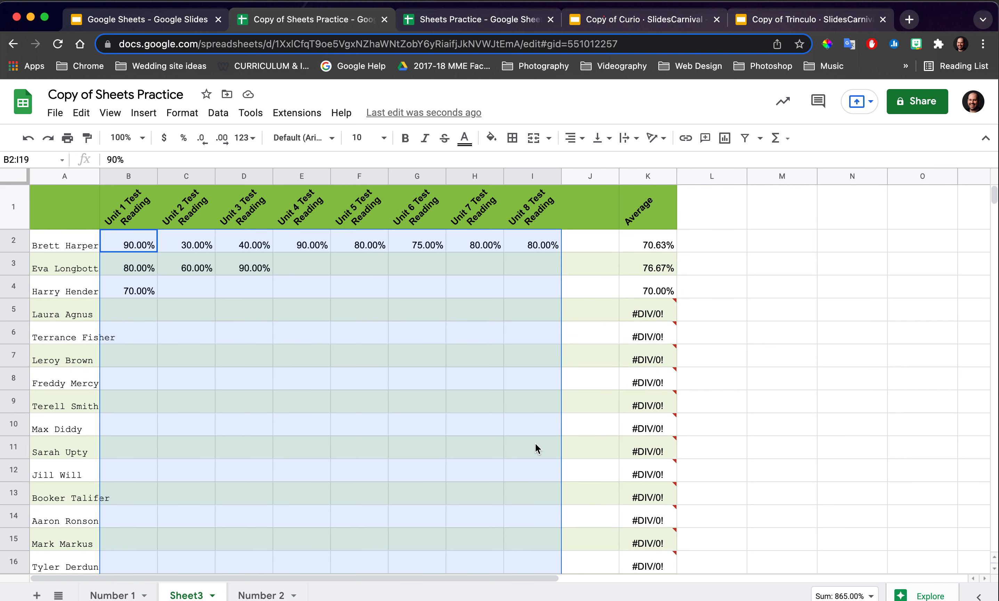
key("Delete")
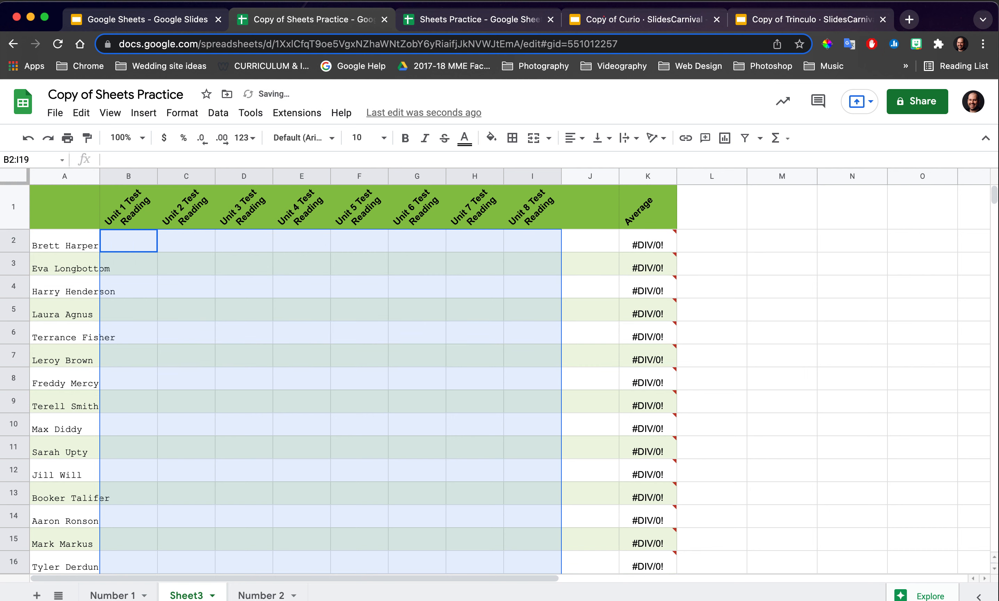
left_click(811, 392)
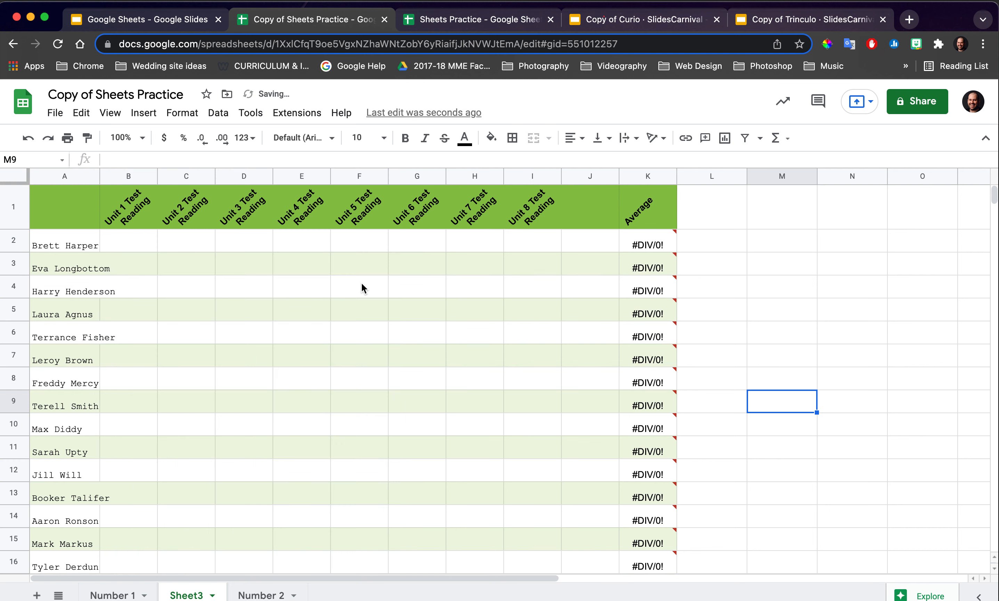
left_click(145, 212)
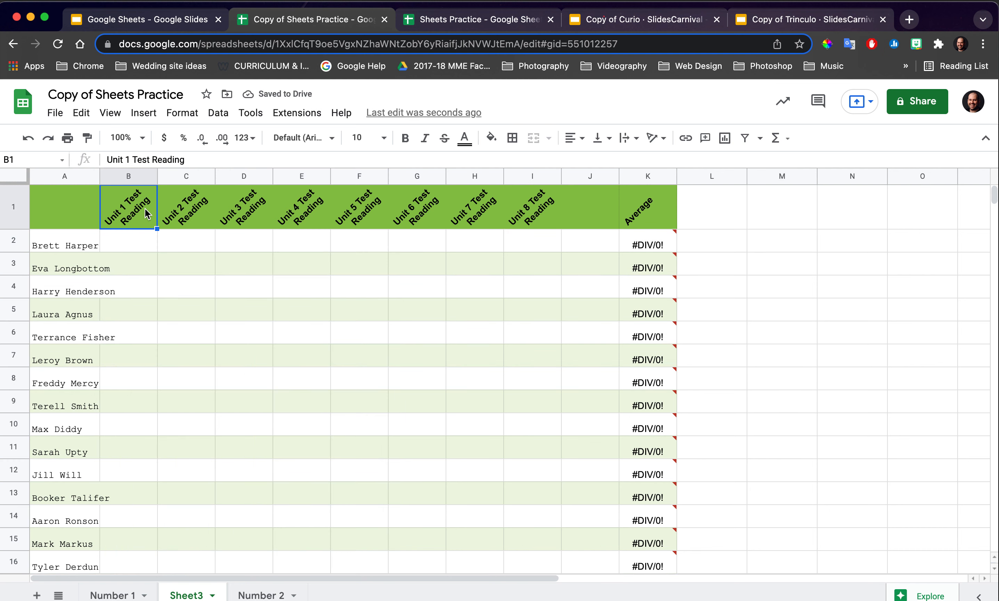
left_click(130, 161)
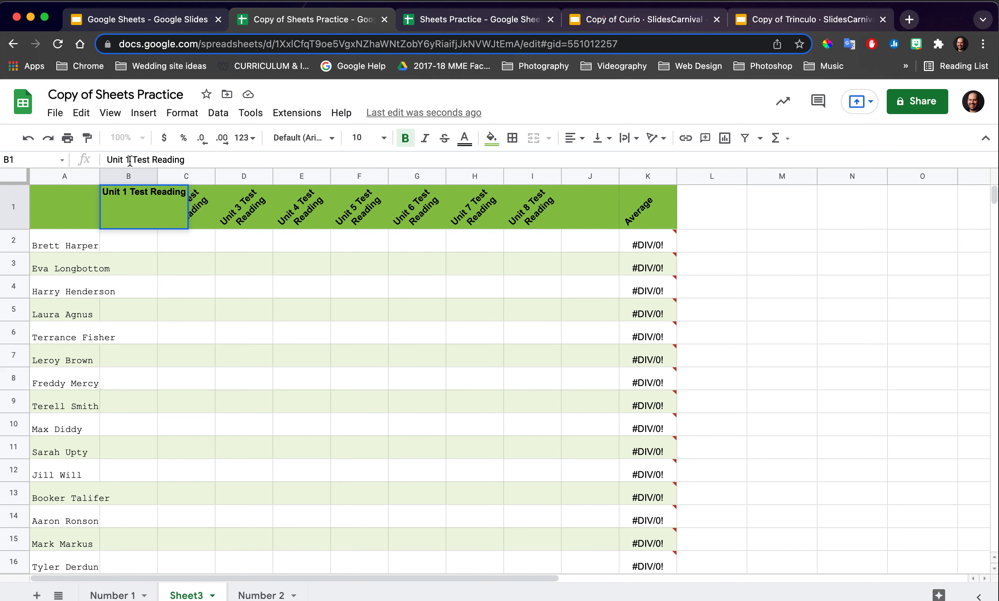
left_click(179, 270)
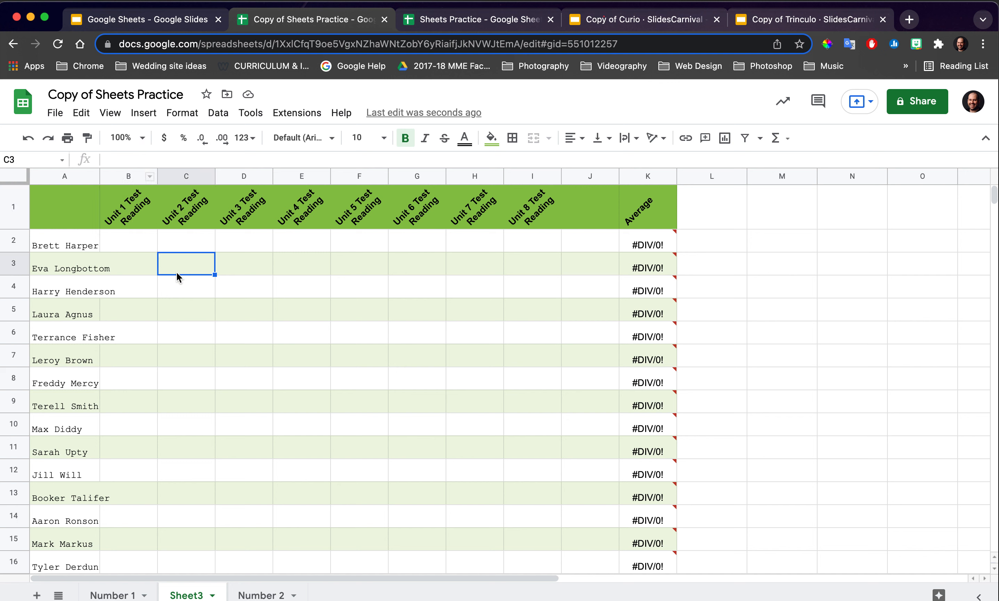
- Change the heading in cell B1 to "Unit 9 Test Reading"
left_click(136, 204)
left_click(130, 160)
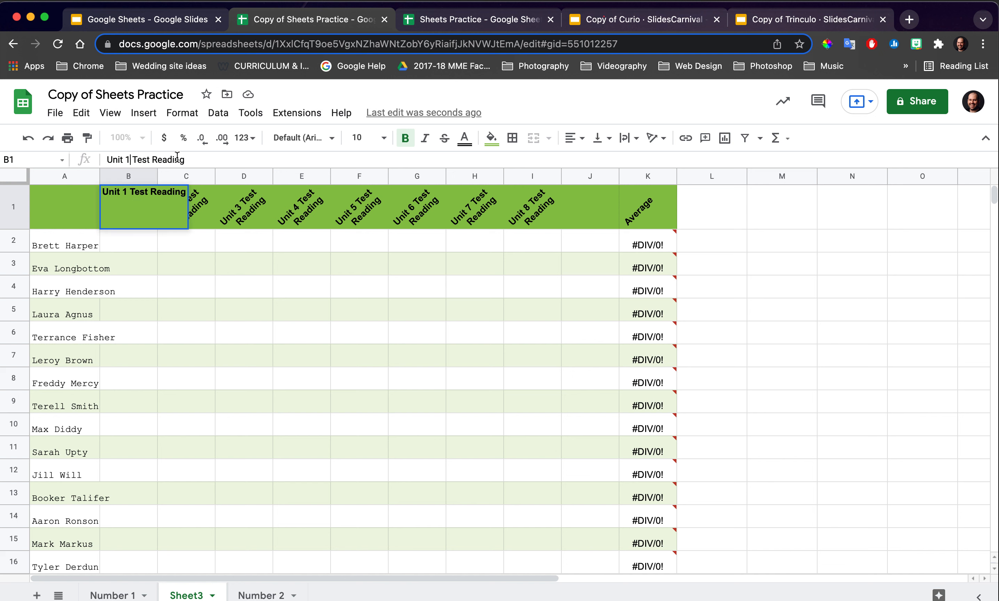
key("BackSpace")
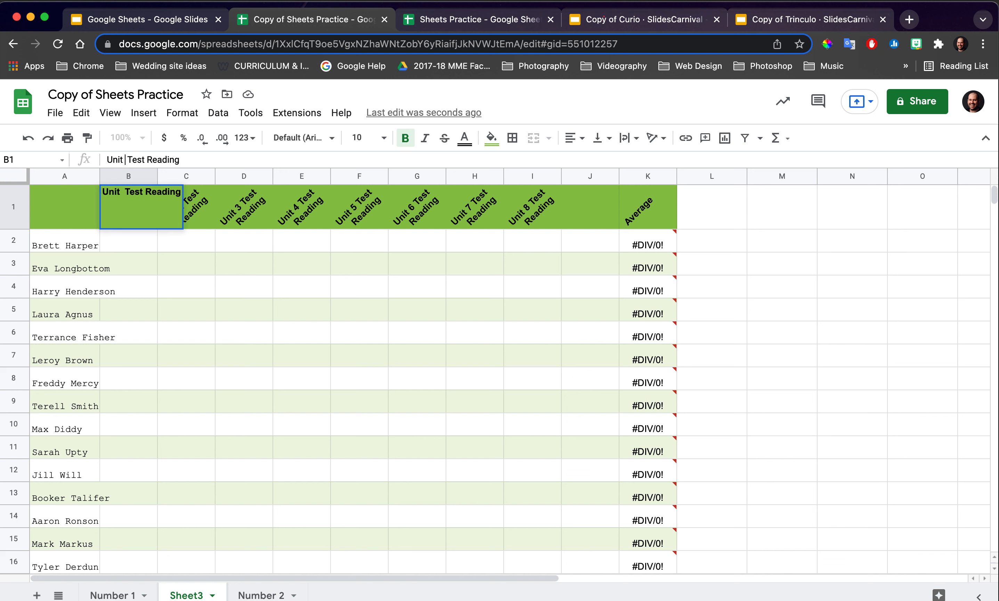
type("9")
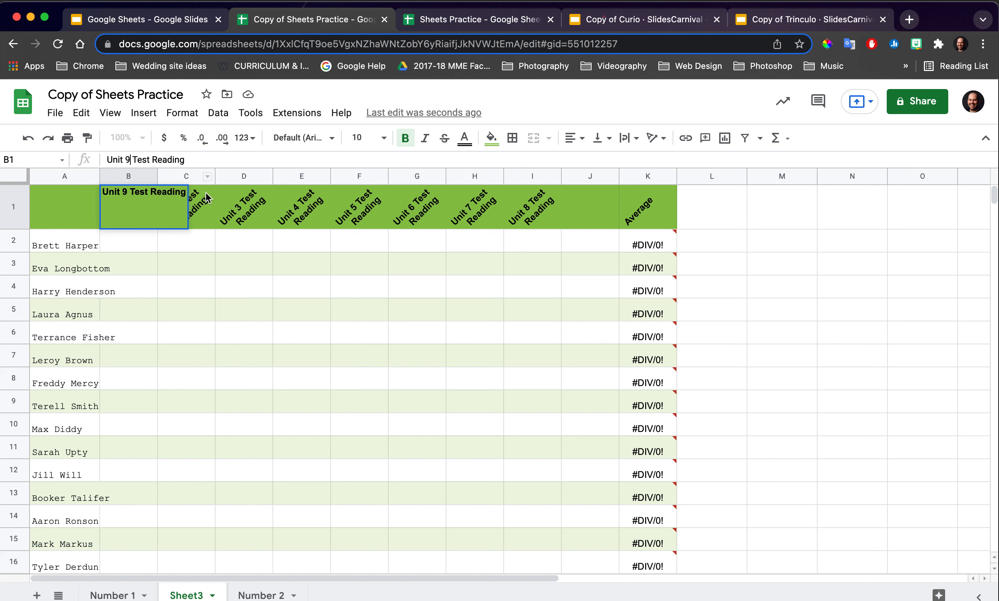
left_click(199, 259)
- Change the heading in cell C1 to "Unit 10 Test Reading"
left_click(196, 208)
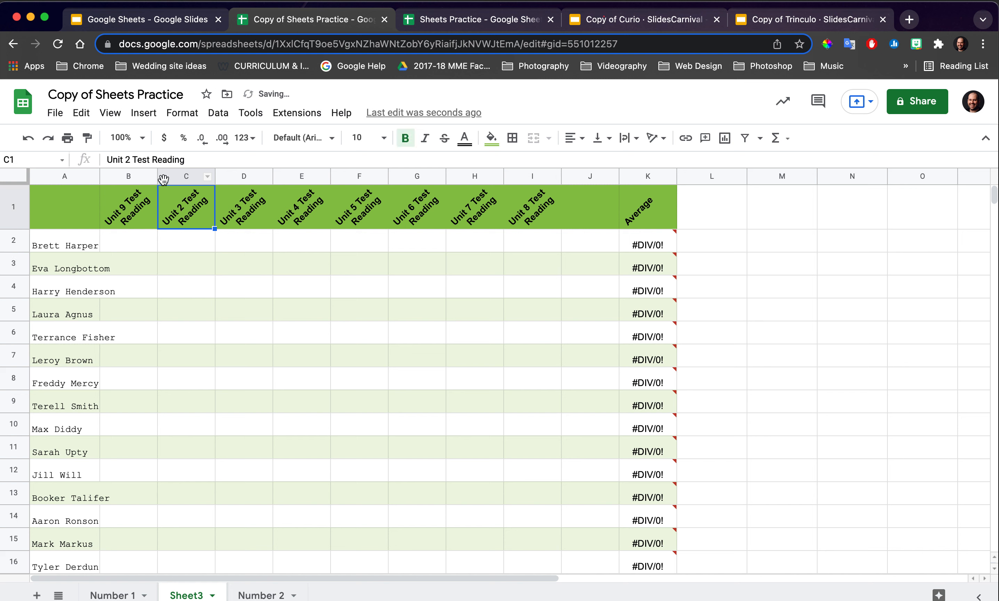
left_click(136, 159)
key("BackSpace")
type("10")
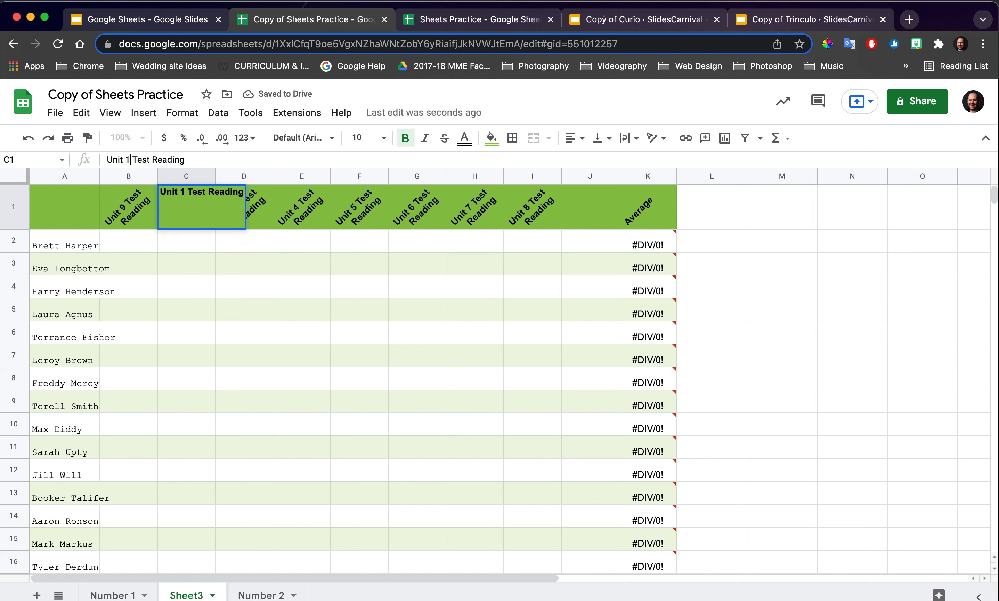
key("Return")
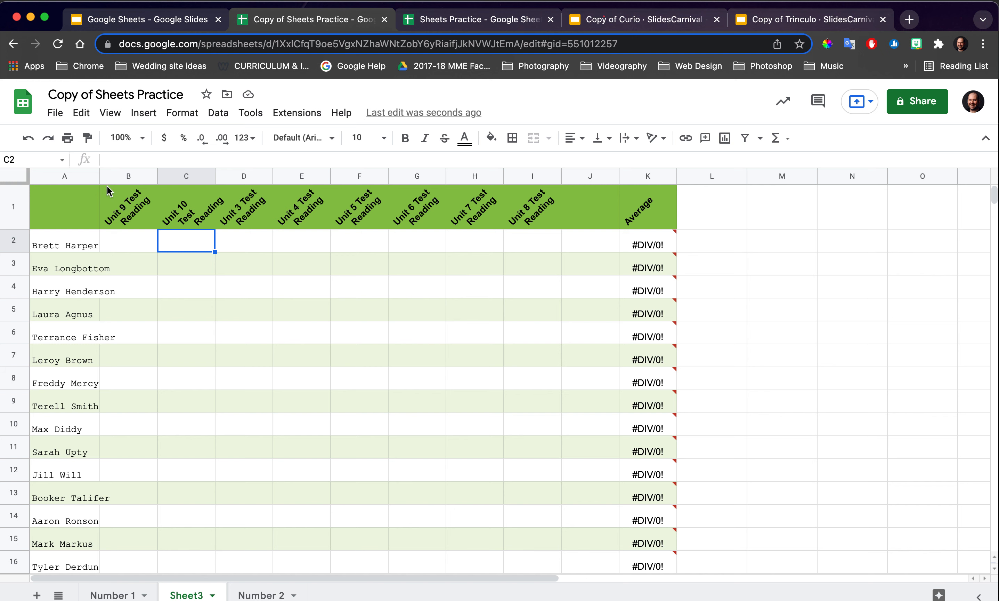
- Widen column A on Sheet3 to fit the full student names, and check the rows below
left_click_drag(100, 176, 123, 175)
left_click(776, 351)
scroll(429, 348, "down", 3)
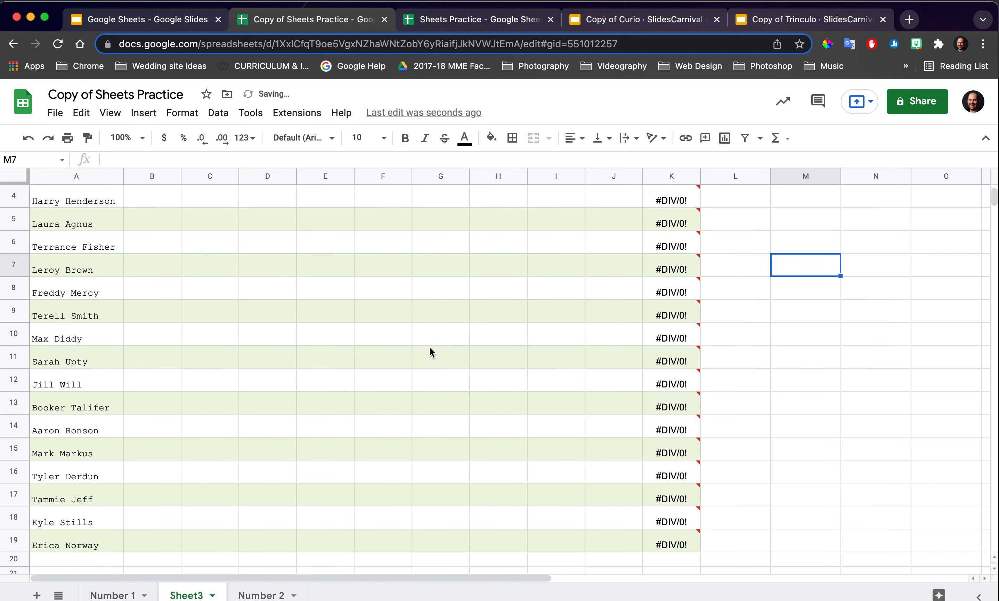
scroll(430, 349, "up", 2)
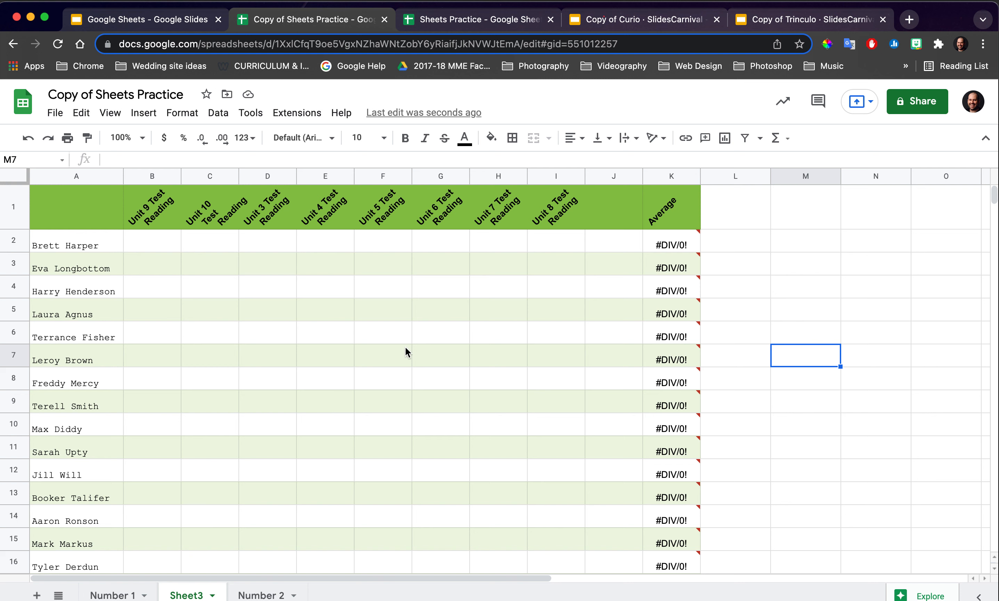
- Return to the Number 1 sheet and examine the original gradebook's headings, scores and averages from the first student row
left_click(110, 595)
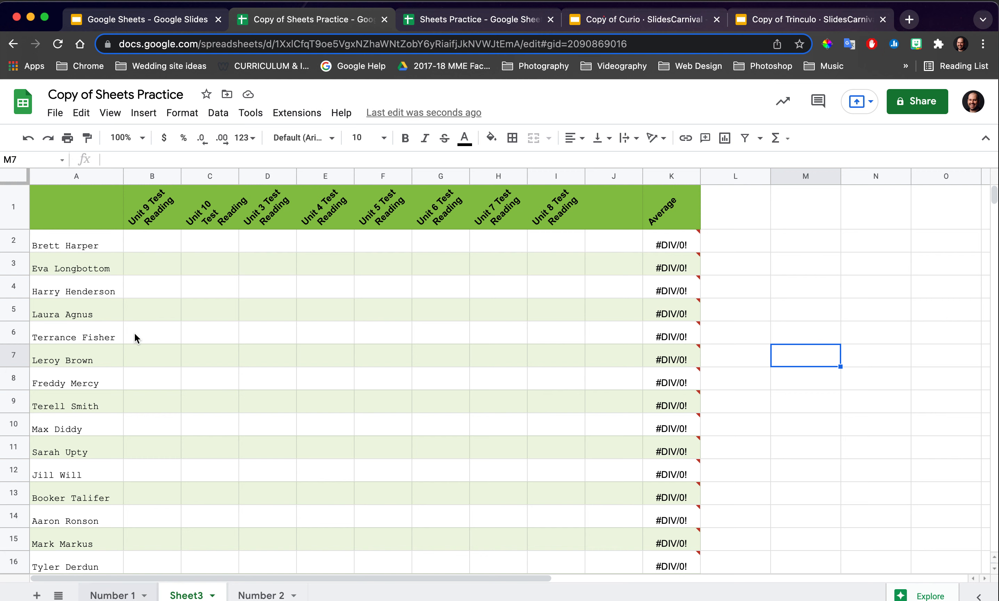
left_click(112, 594)
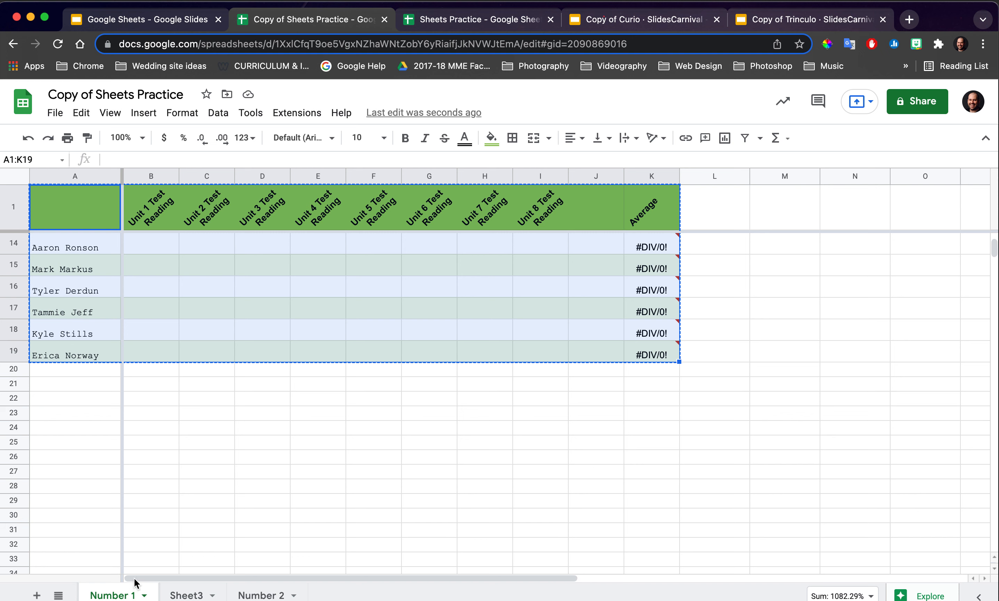
scroll(174, 443, "up", 2)
scroll(175, 439, "up", 3)
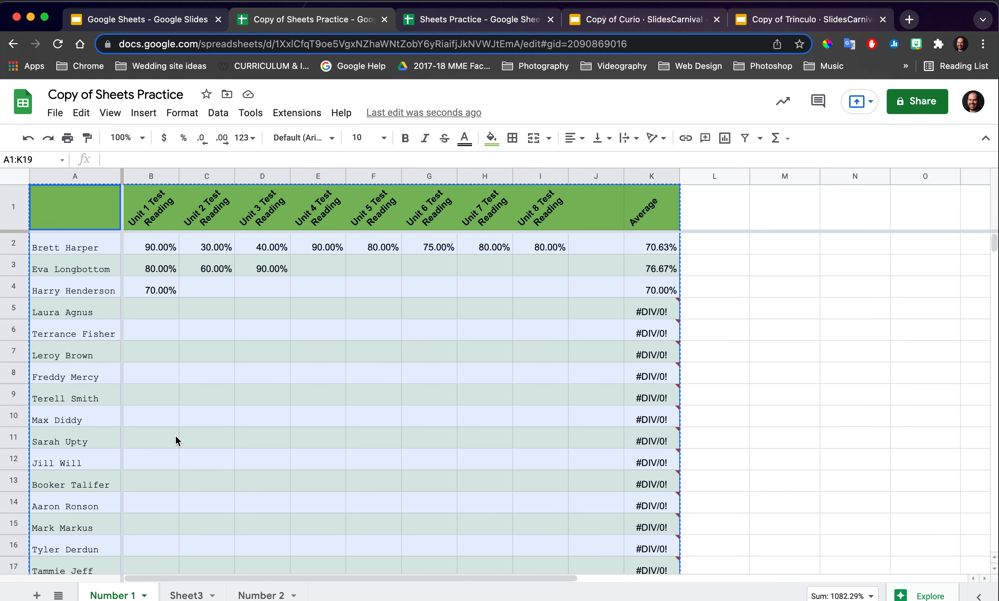
left_click(817, 378)
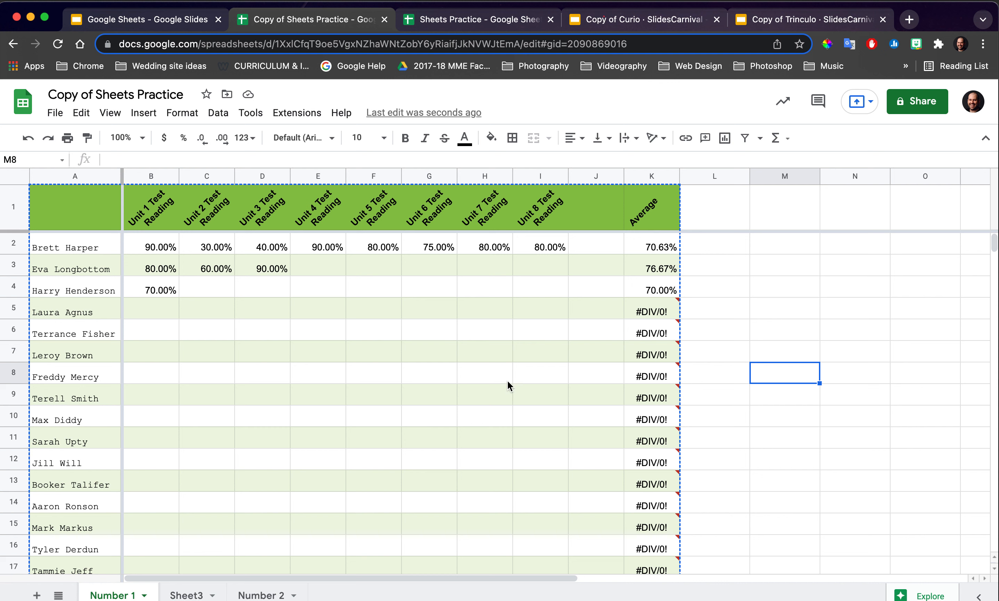
left_click(723, 329)
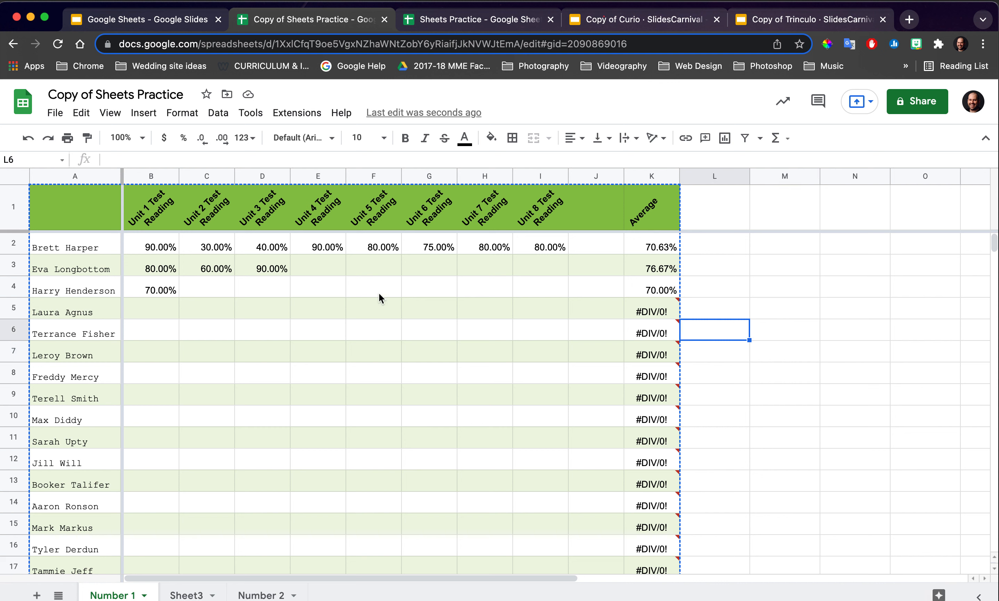